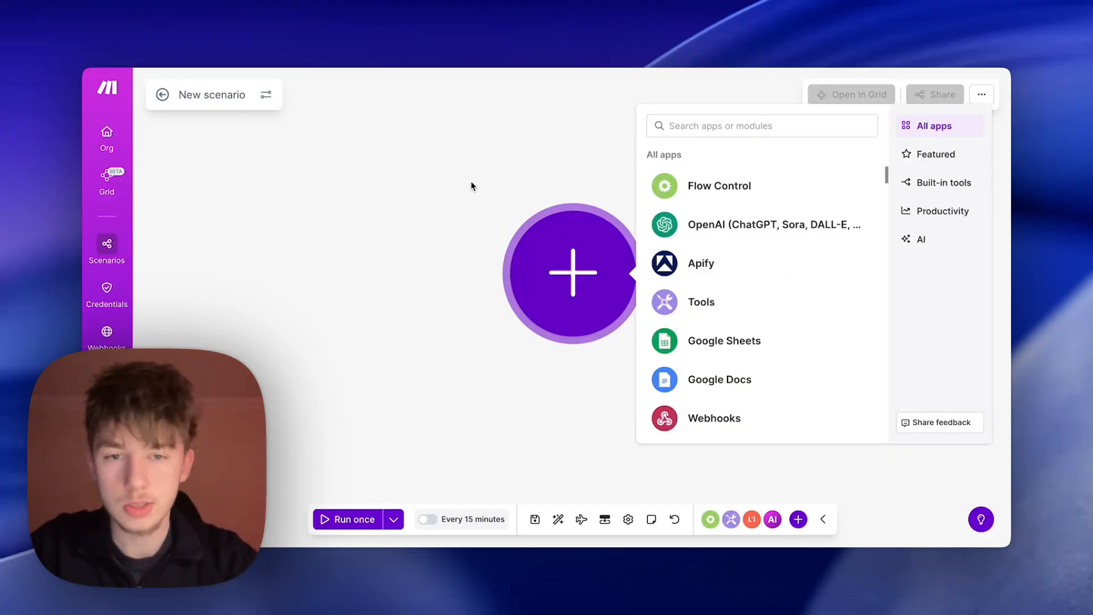
# Add the Apify "Run an Actor" module as the first module of the new scenario.
pyautogui.hscroll(3, 462, 186)
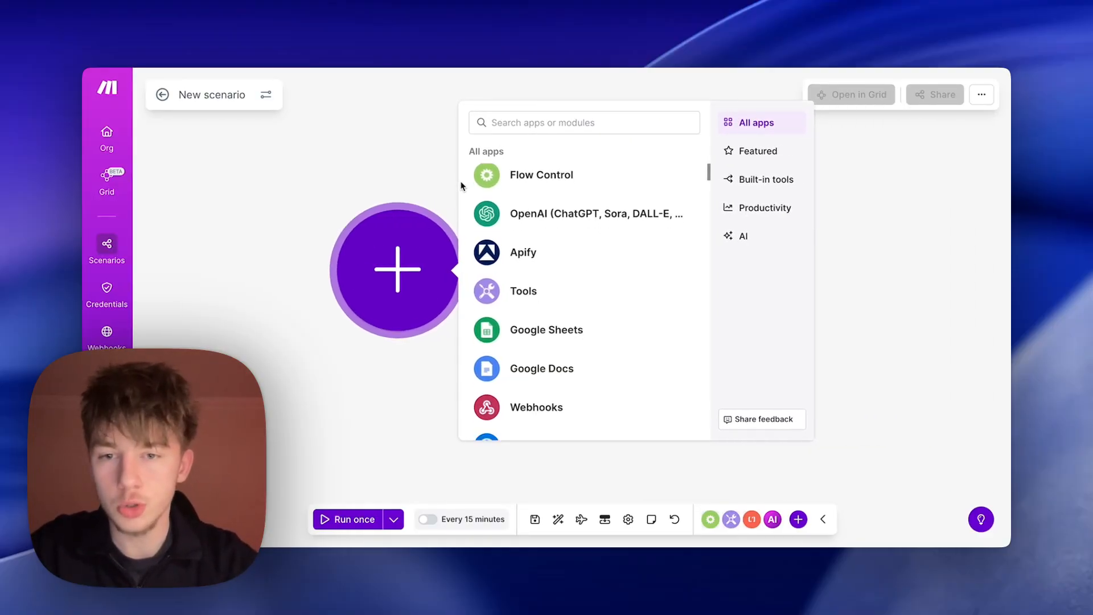
pyautogui.scroll(-1, 461, 186)
pyautogui.moveTo(551, 245)
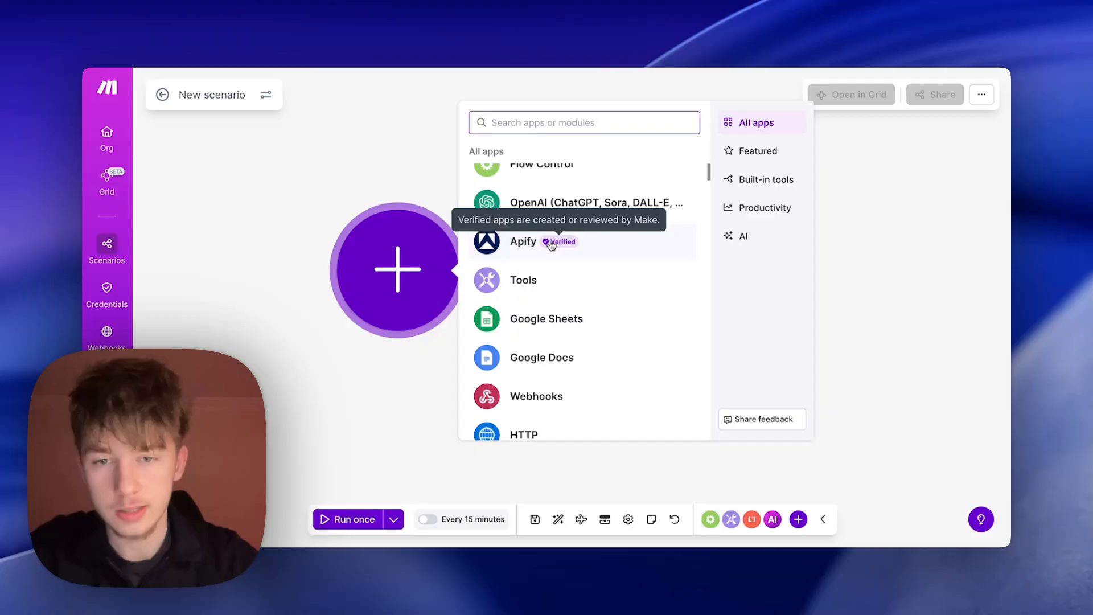
pyautogui.click(601, 243)
pyautogui.scroll(-2, 531, 339)
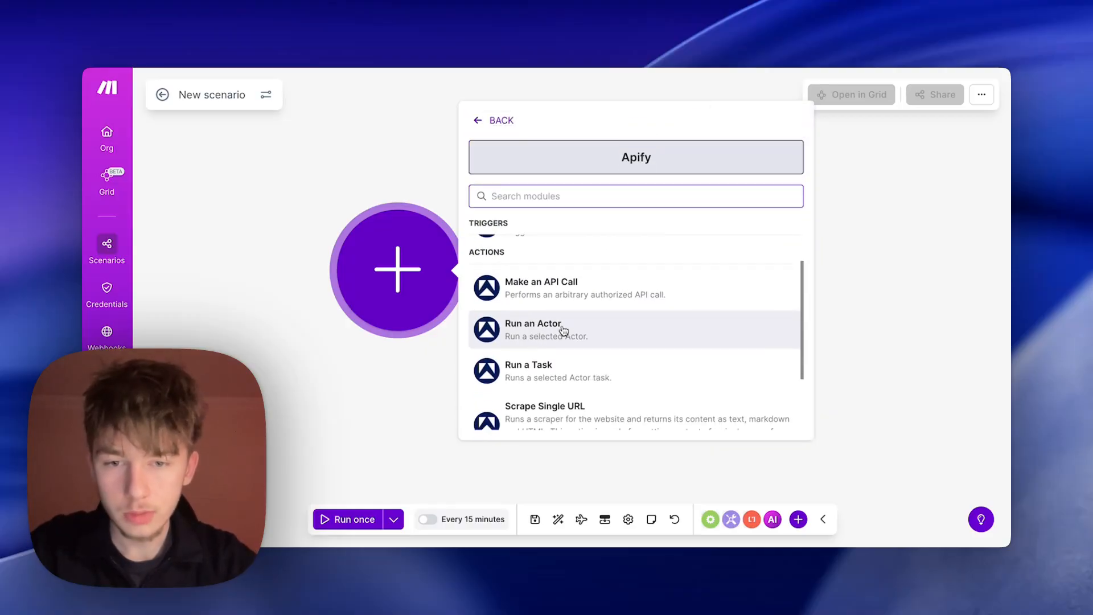
pyautogui.click(560, 331)
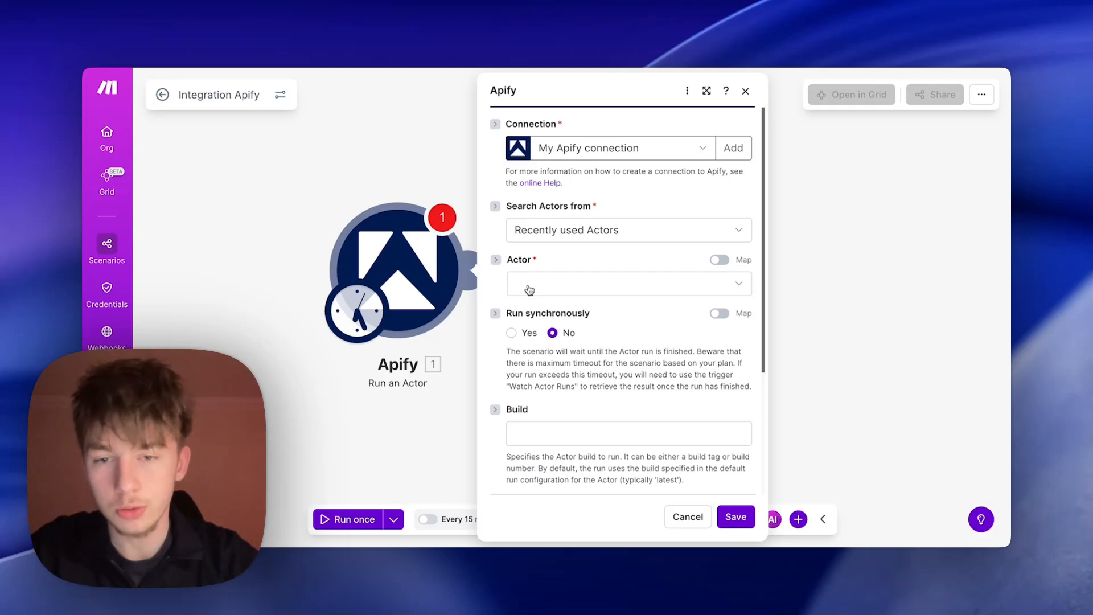
# Set the Apify module to search Actors from Apify Store Actors.
pyautogui.click(531, 286)
pyautogui.click(545, 283)
pyautogui.click(514, 229)
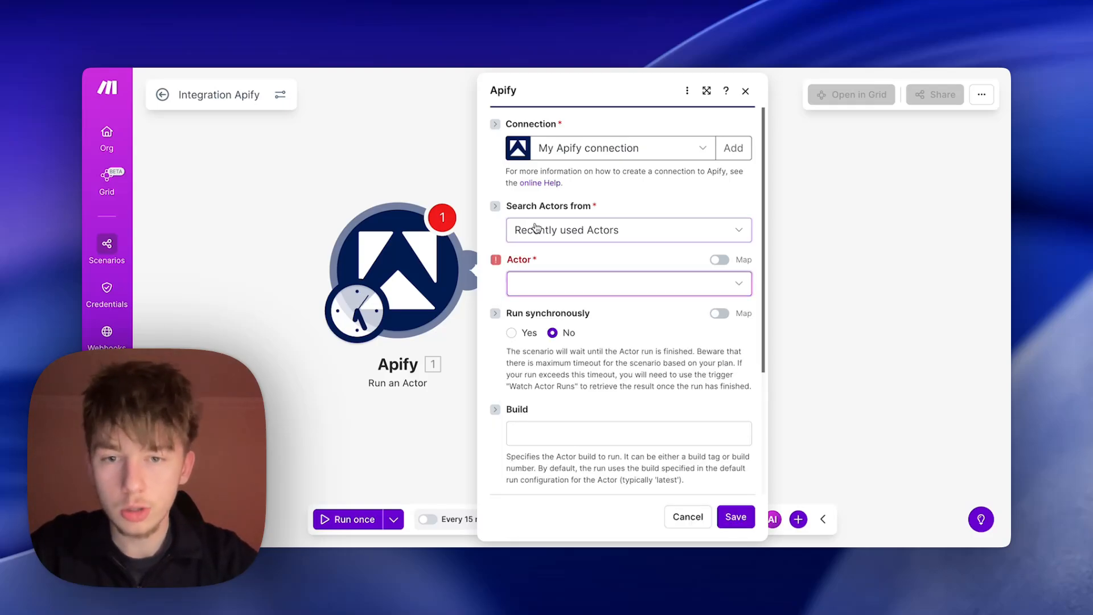
pyautogui.click(530, 274)
pyautogui.click(545, 282)
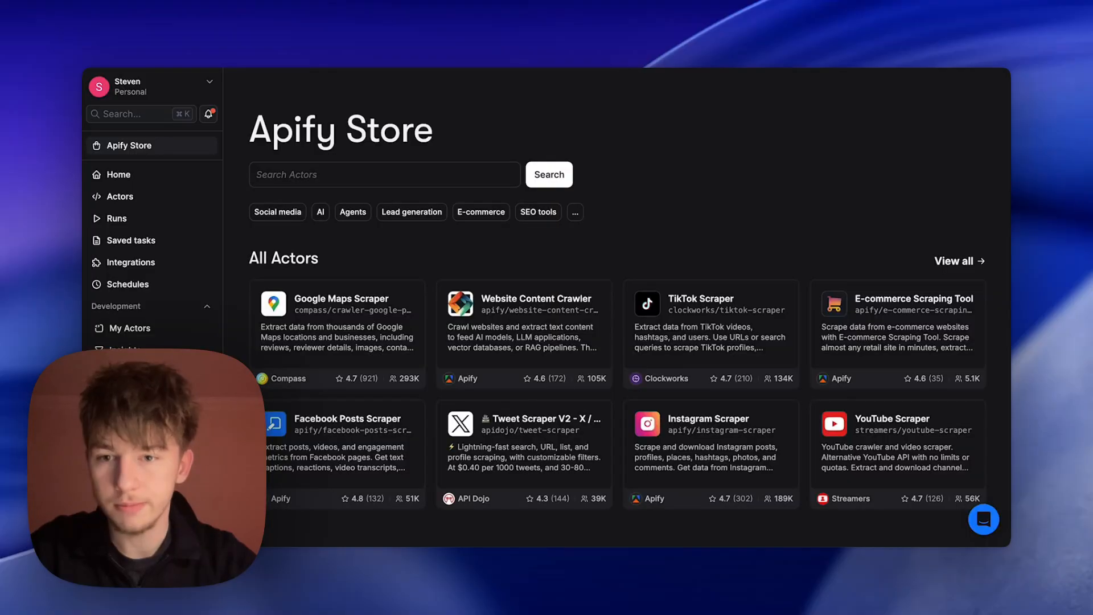
# Copy the identifier compass/crawler-google-places from Google Maps Scraper in the Apify Store and select that Actor in the Make module.
pyautogui.click(367, 283)
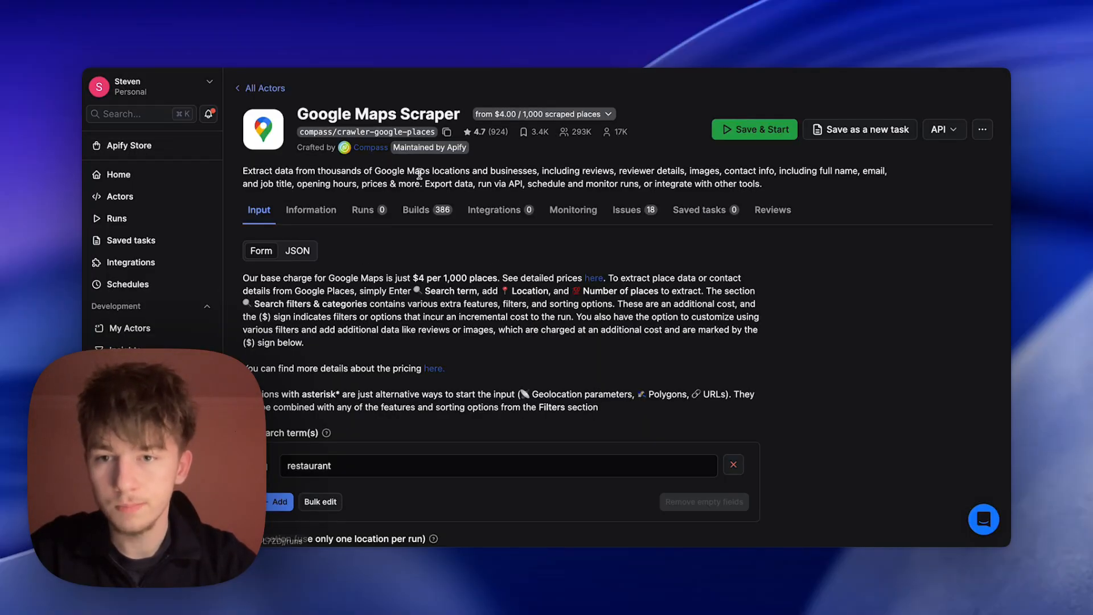
pyautogui.click(447, 132)
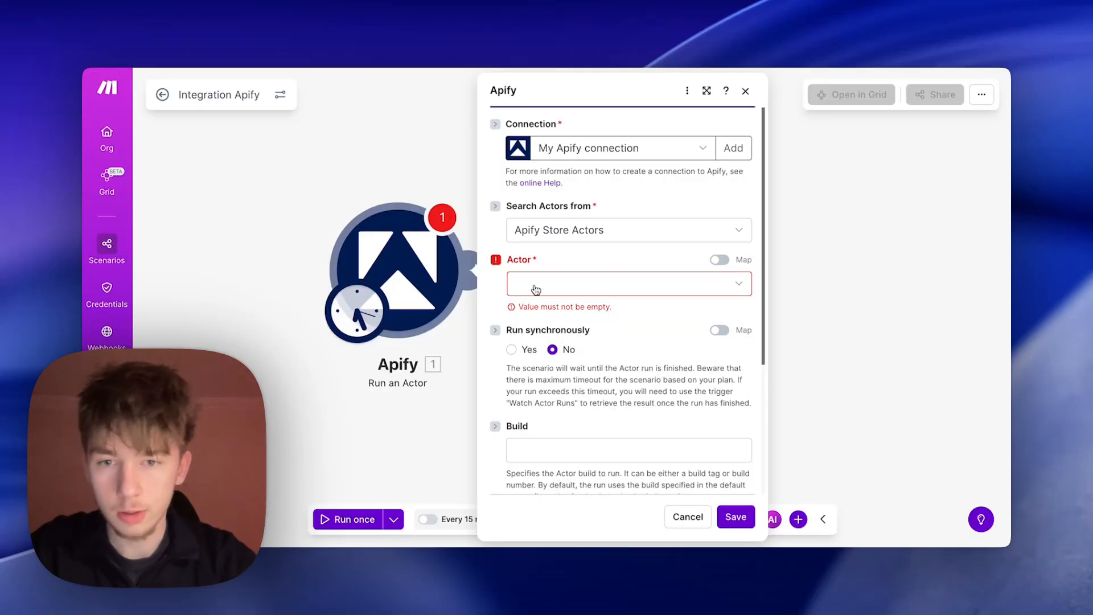
pyautogui.click(535, 290)
pyautogui.press('super+v')
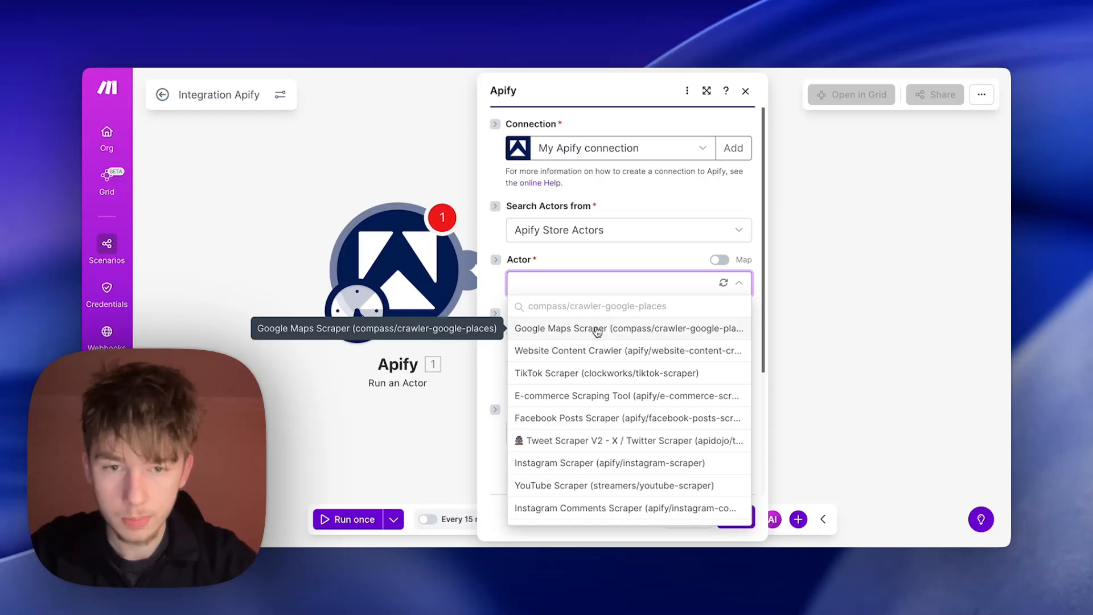
pyautogui.click(608, 336)
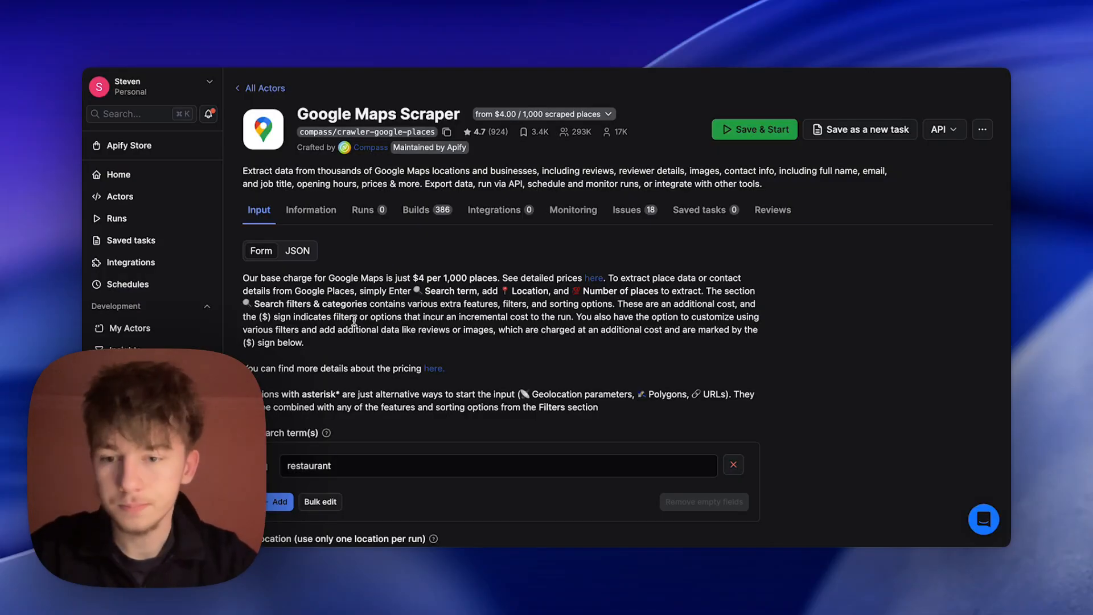
# Switch to the Google Maps Scraper input form in Apify and replace the search term with "plumbers".
pyautogui.scroll(-5, 354, 320)
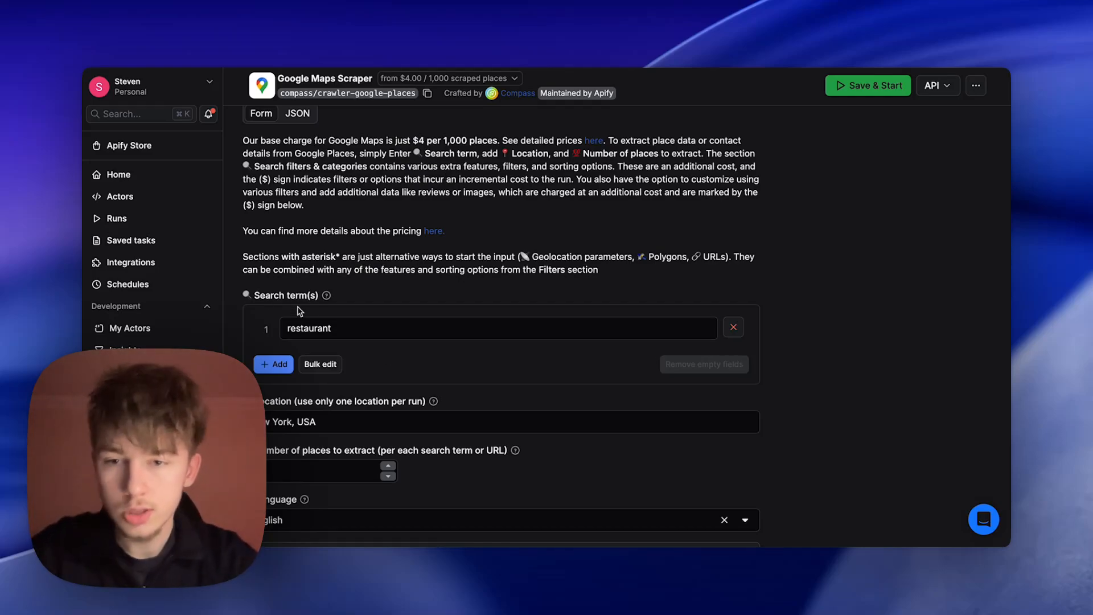
pyautogui.click(316, 328)
pyautogui.doubleClick(316, 329)
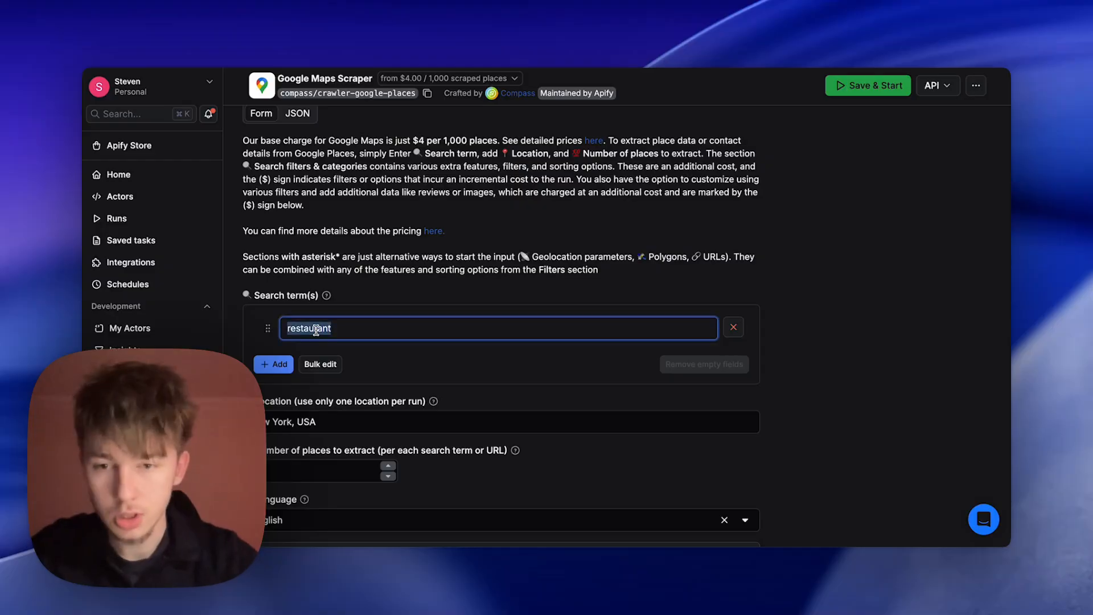
pyautogui.press('BackSpace')
pyautogui.write('plum')
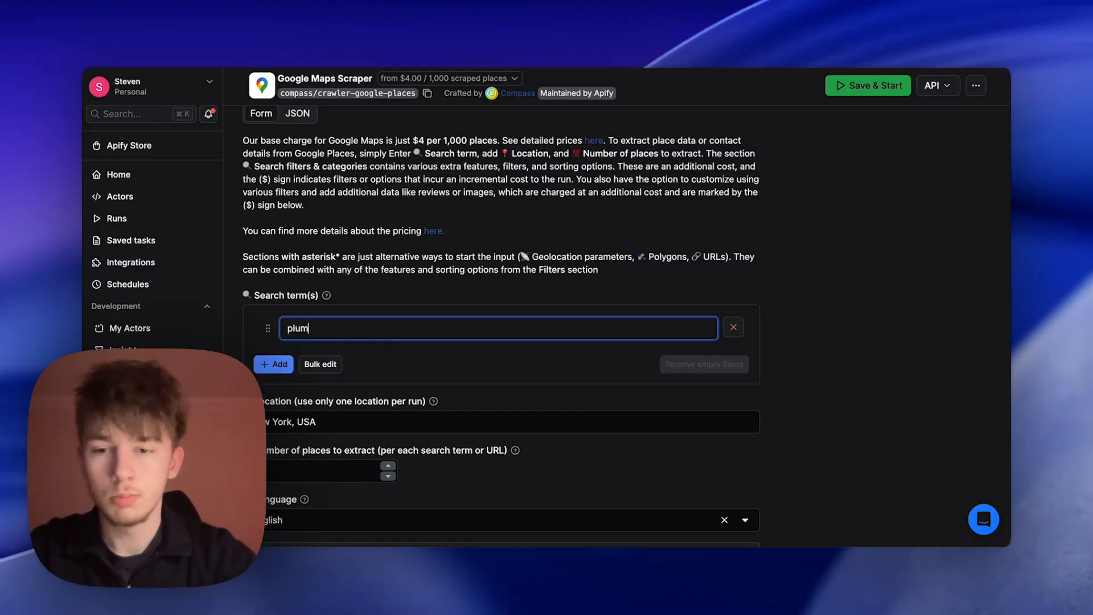
pyautogui.write('bers')
# Replace the scraper's location with "Houston, Texas".
pyautogui.scroll(-4, 311, 316)
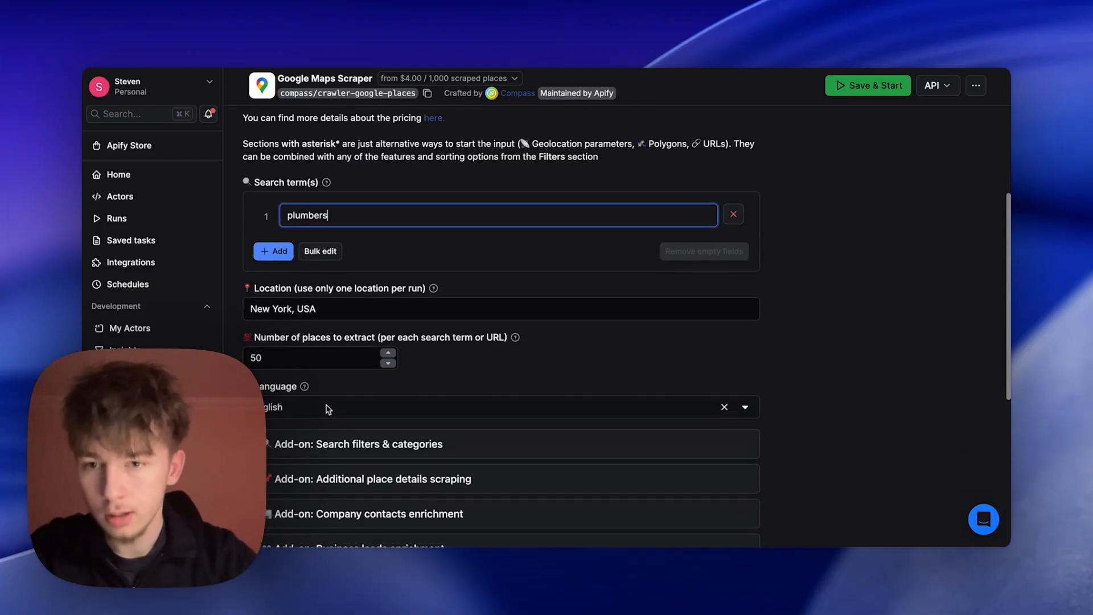
pyautogui.click(316, 308)
pyautogui.press('BackSpace')
pyautogui.press('BackSpace')
pyautogui.press('BackSpace')
pyautogui.press('BackSpace')
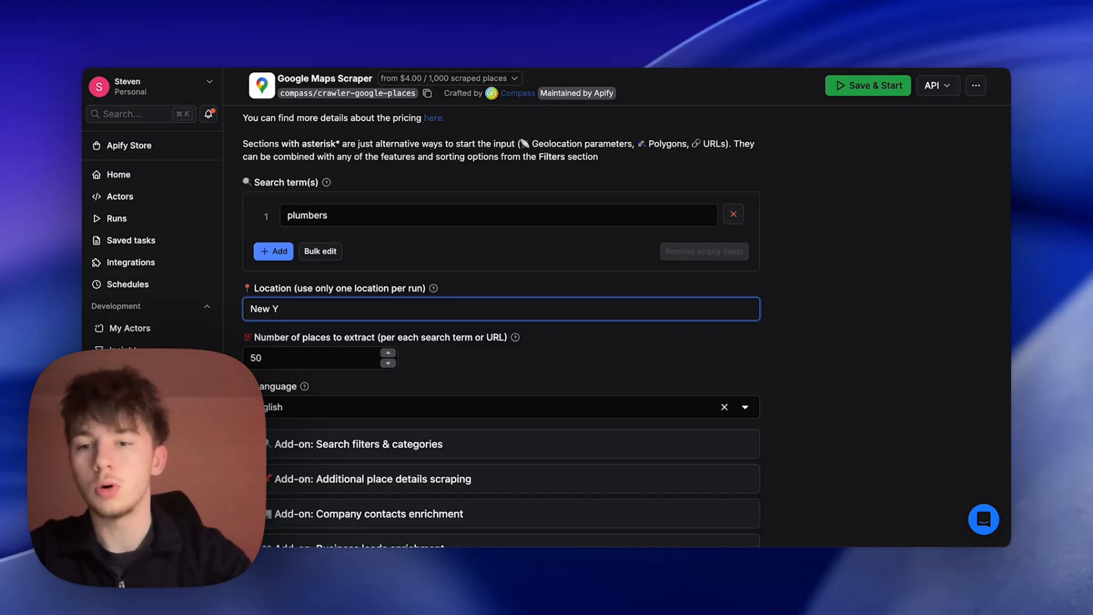
pyautogui.press('capslock')
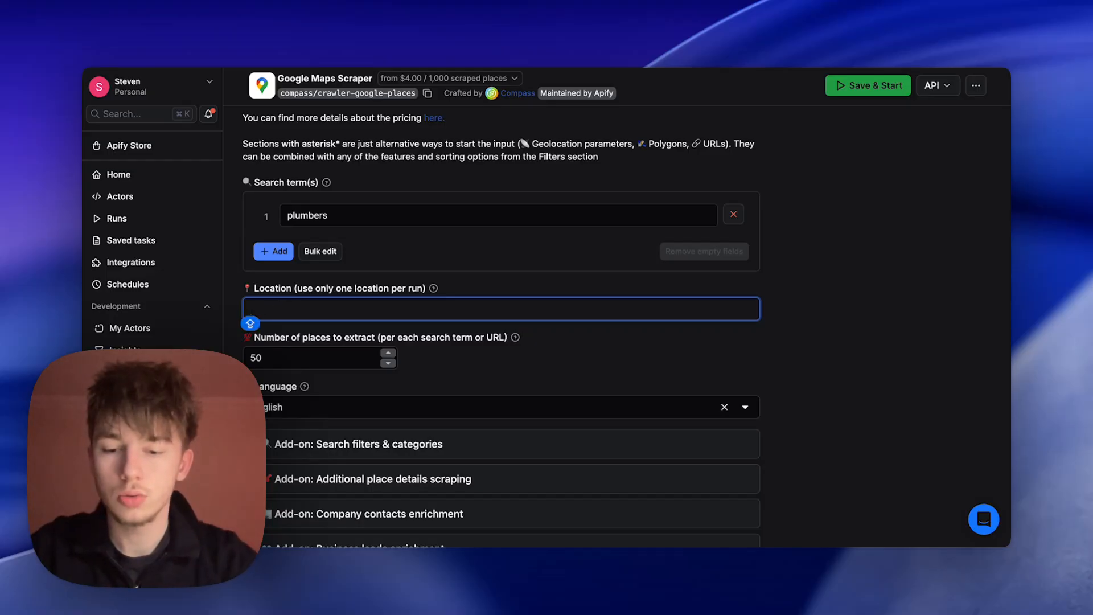
pyautogui.write('Houston, Texas')
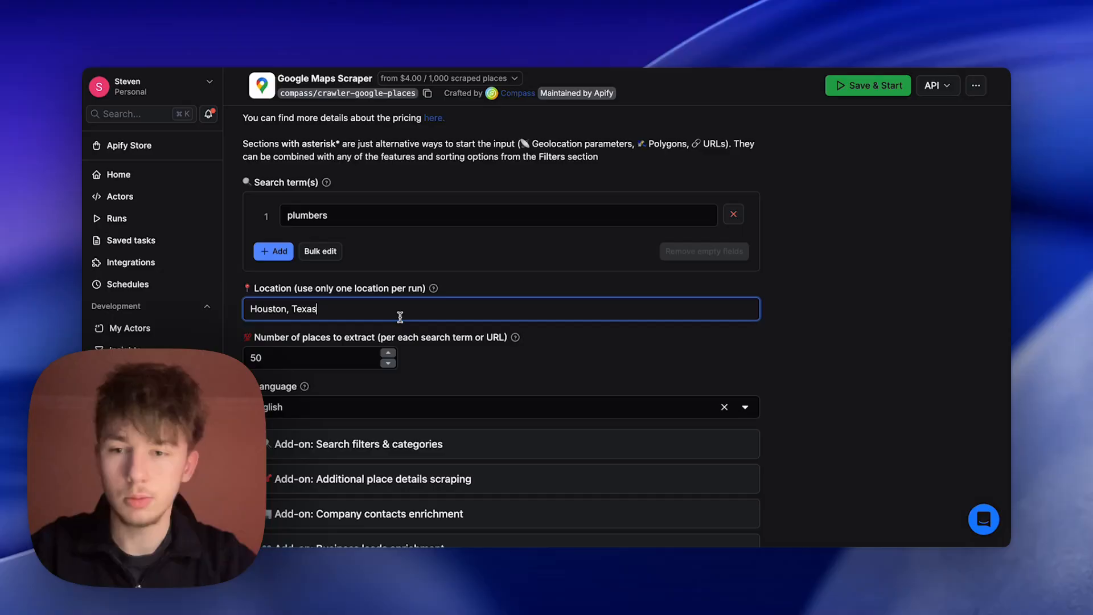
pyautogui.click(449, 348)
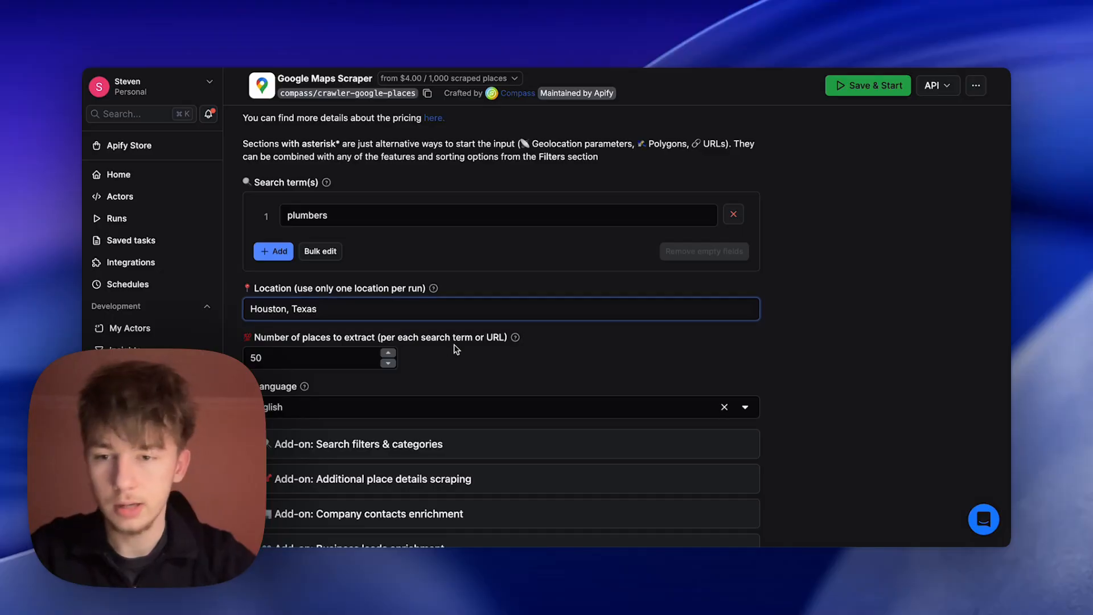
# Set the number of places to extract per search term to 20.
pyautogui.scroll(-2, 452, 349)
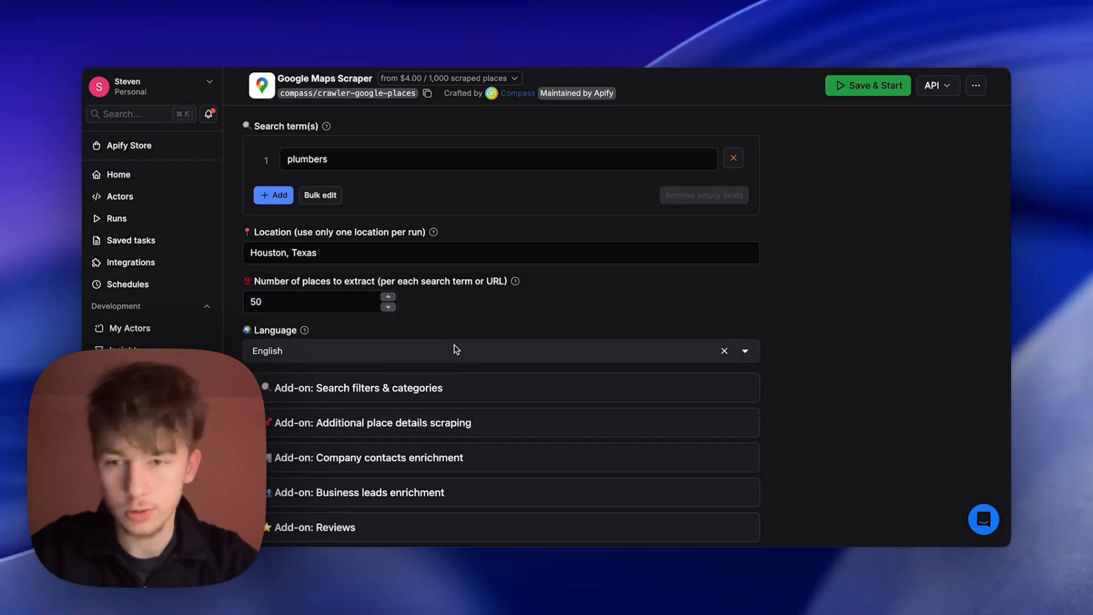
pyautogui.click(313, 304)
pyautogui.scroll(-1, 315, 301)
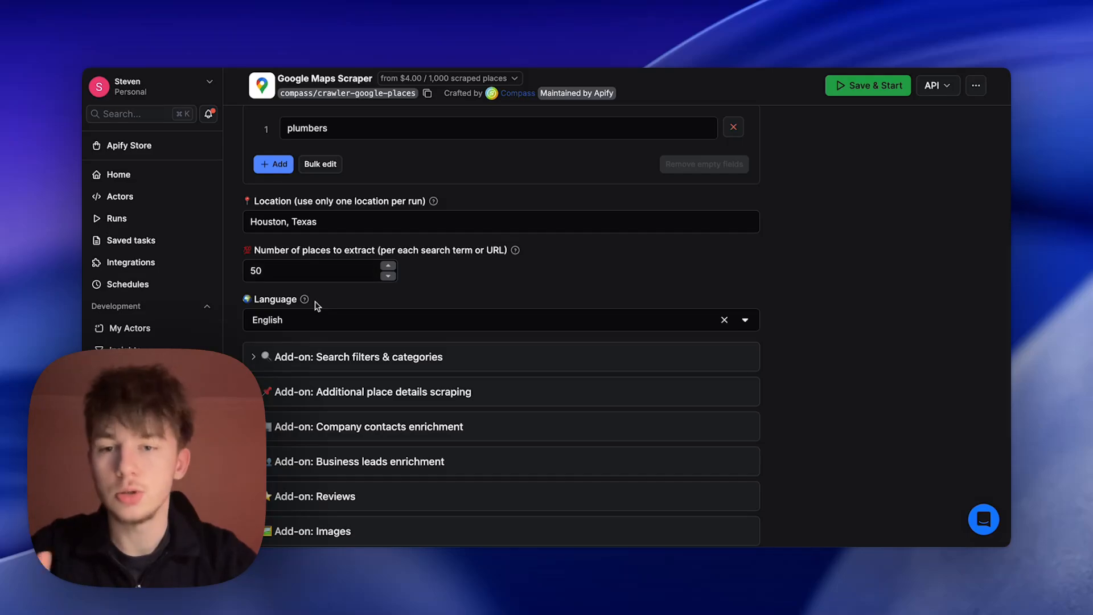
pyautogui.scroll(-1, 317, 305)
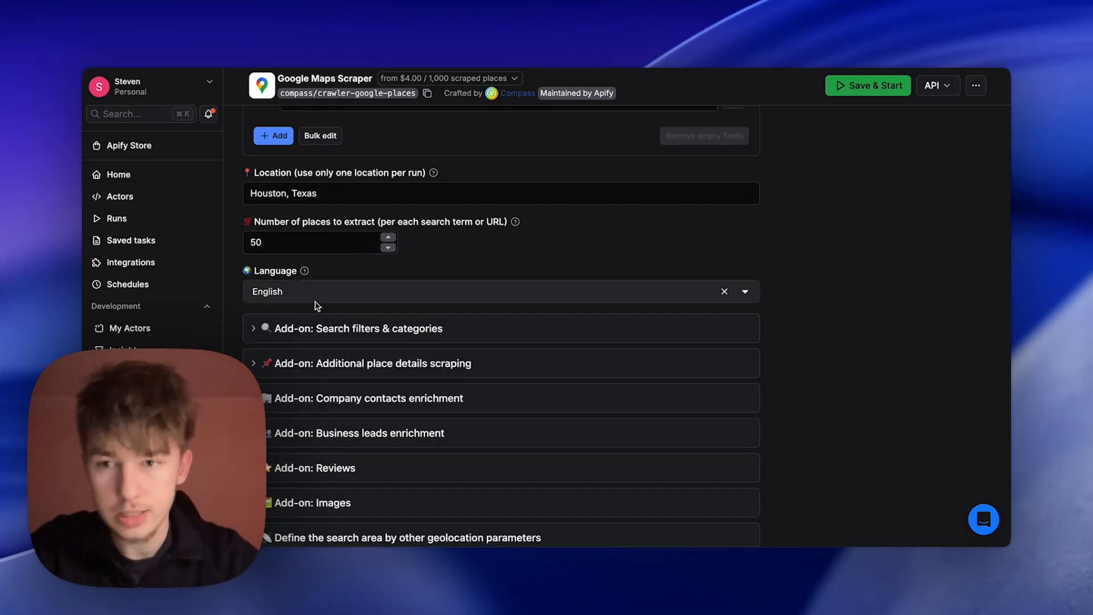
pyautogui.click(276, 242)
pyautogui.press('BackSpace')
pyautogui.press('BackSpace')
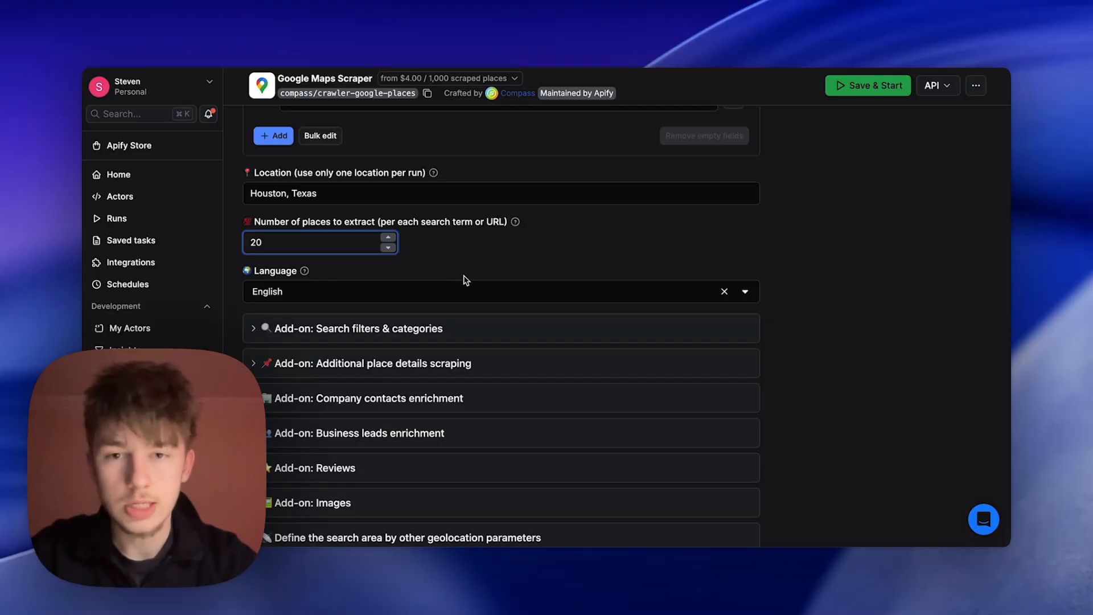
# Expand the Search filters & categories add-on and set the website filter to "Scrape only places without a website".
pyautogui.scroll(-2, 466, 279)
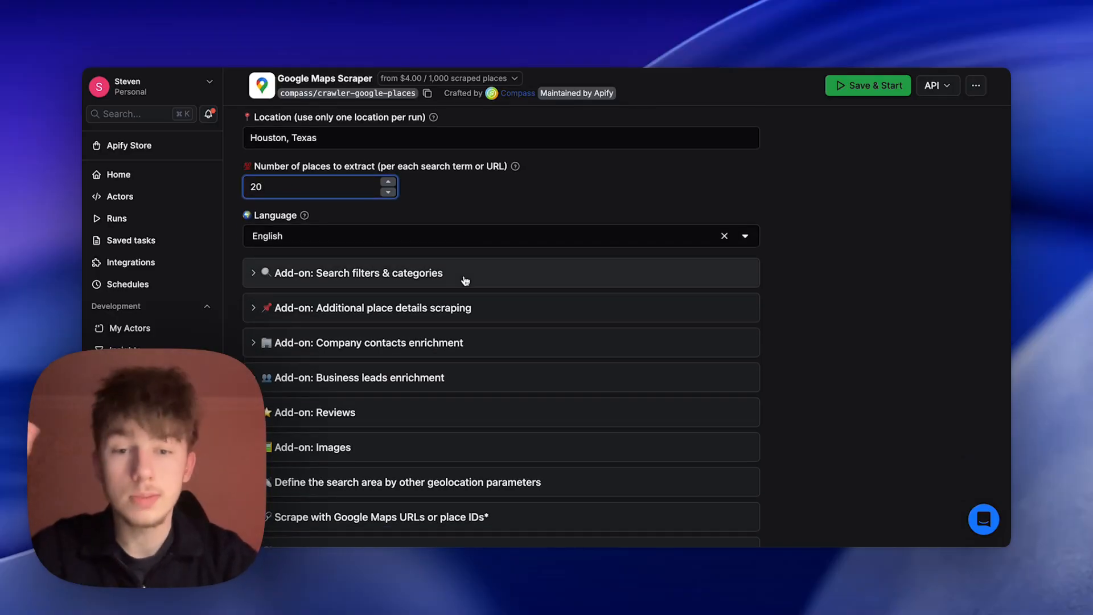
pyautogui.scroll(-2, 466, 280)
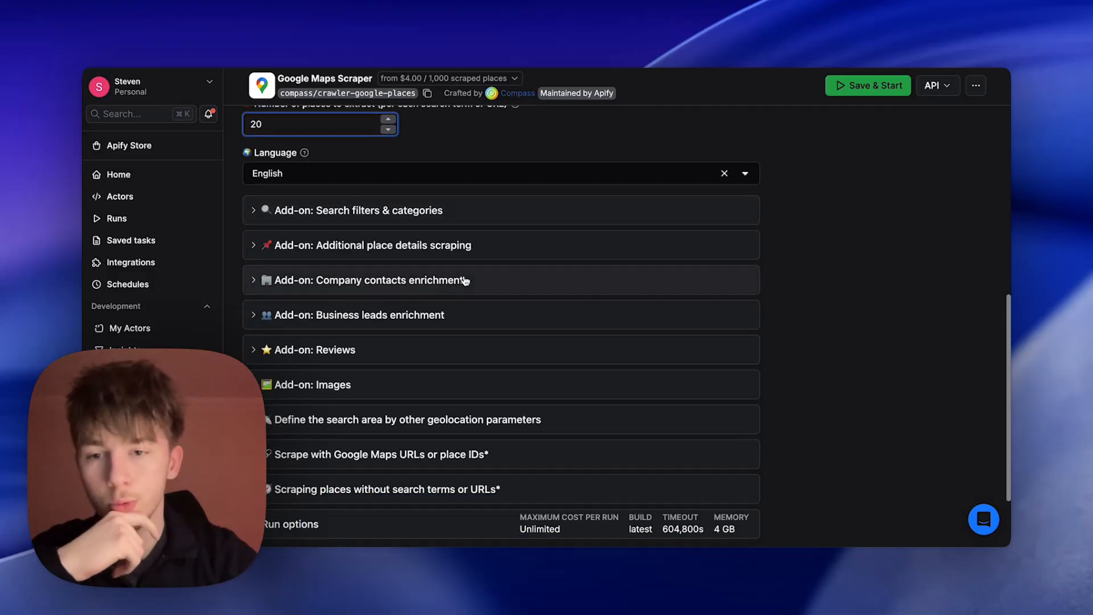
pyautogui.click(363, 212)
pyautogui.scroll(-3, 420, 292)
pyautogui.scroll(-2, 421, 294)
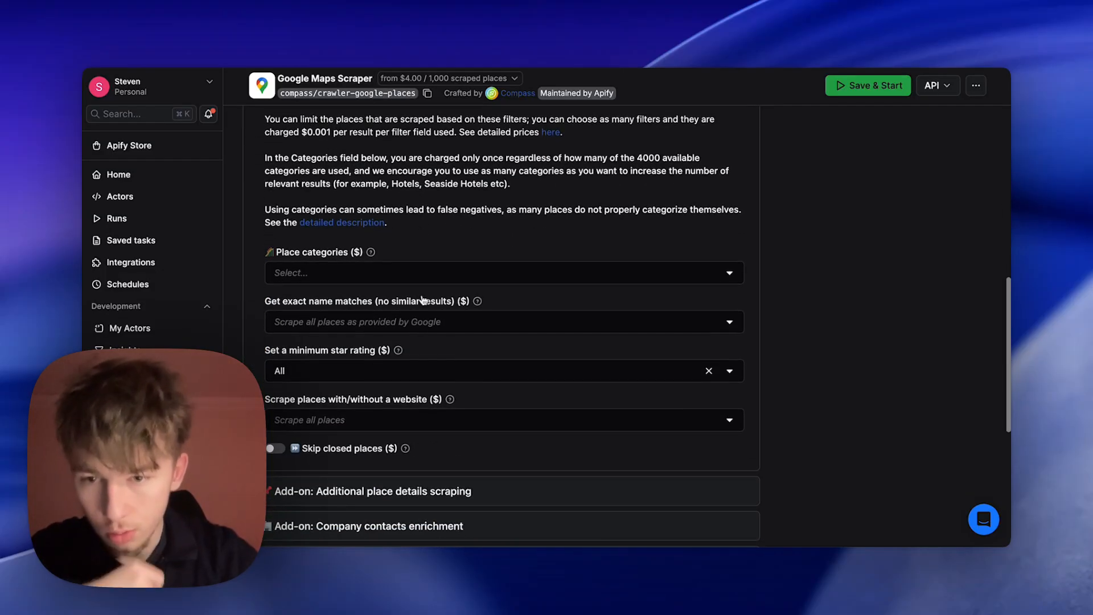
pyautogui.scroll(1, 422, 297)
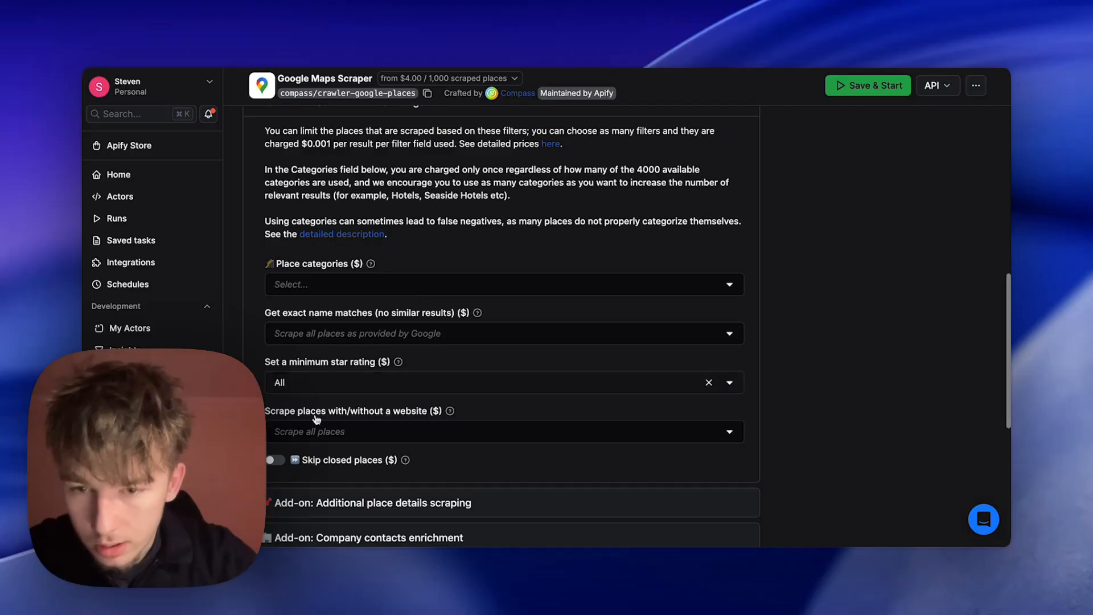
pyautogui.click(453, 431)
pyautogui.scroll(-2, 421, 438)
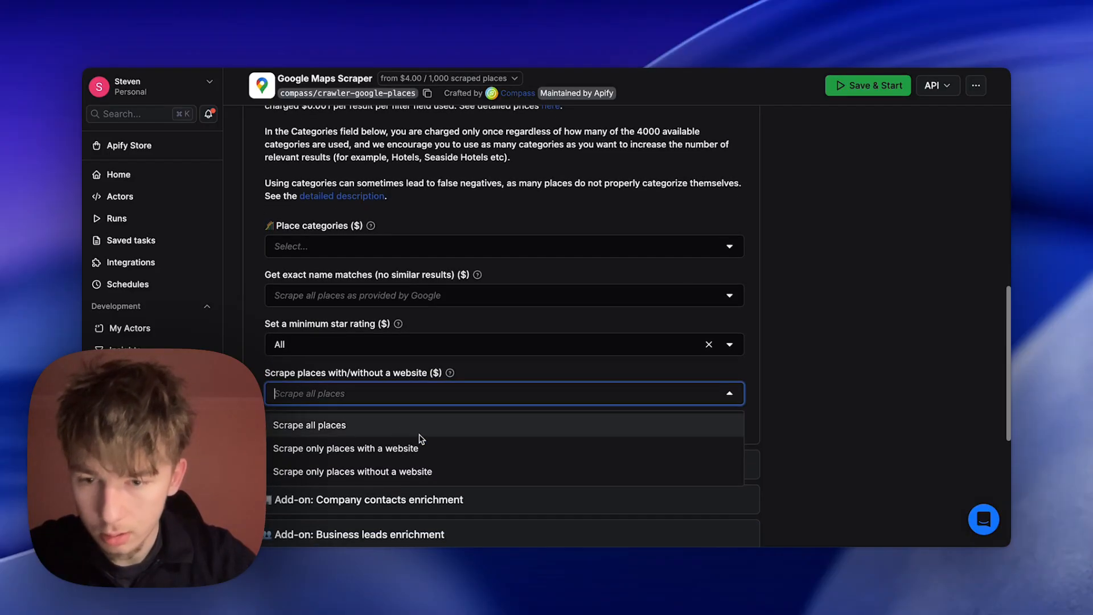
pyautogui.click(369, 469)
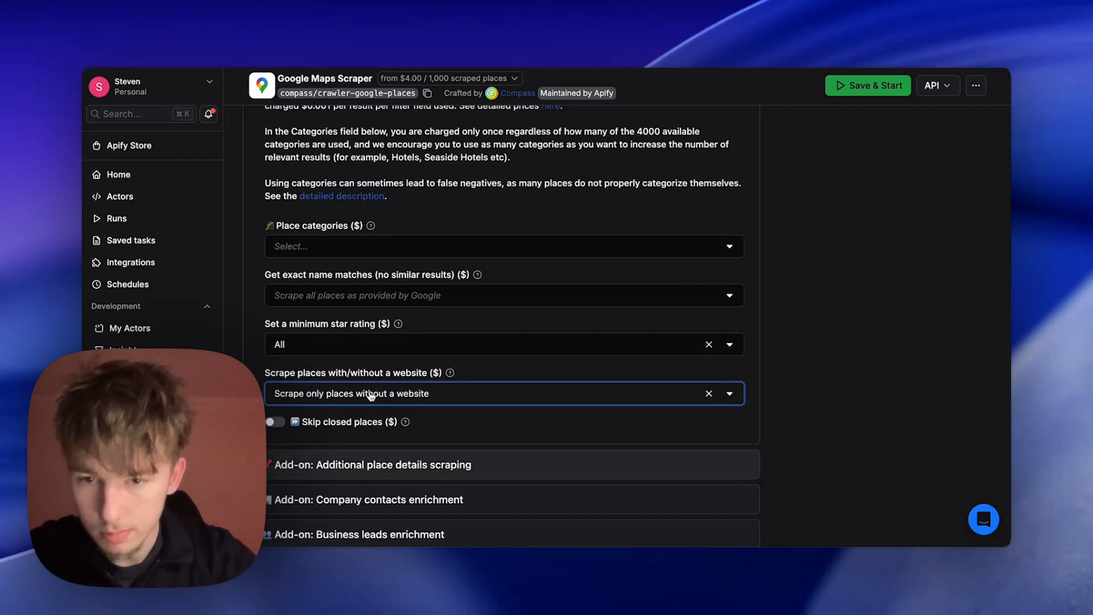
# Review the minimum star rating choices in the search filters and collapse the Search filters & categories add-on.
pyautogui.scroll(2, 391, 358)
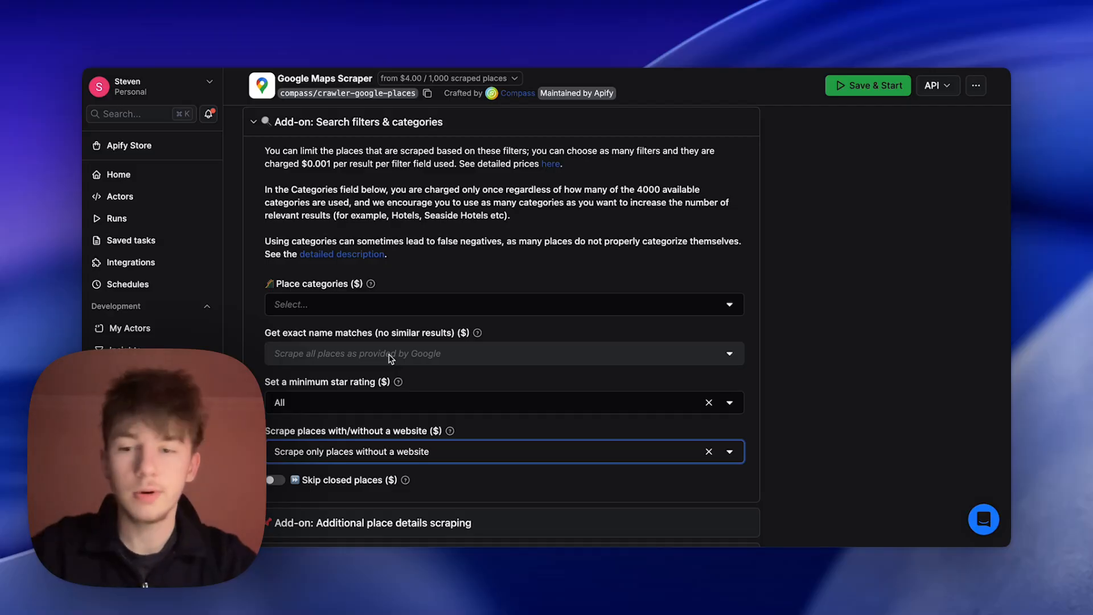
pyautogui.scroll(1, 391, 357)
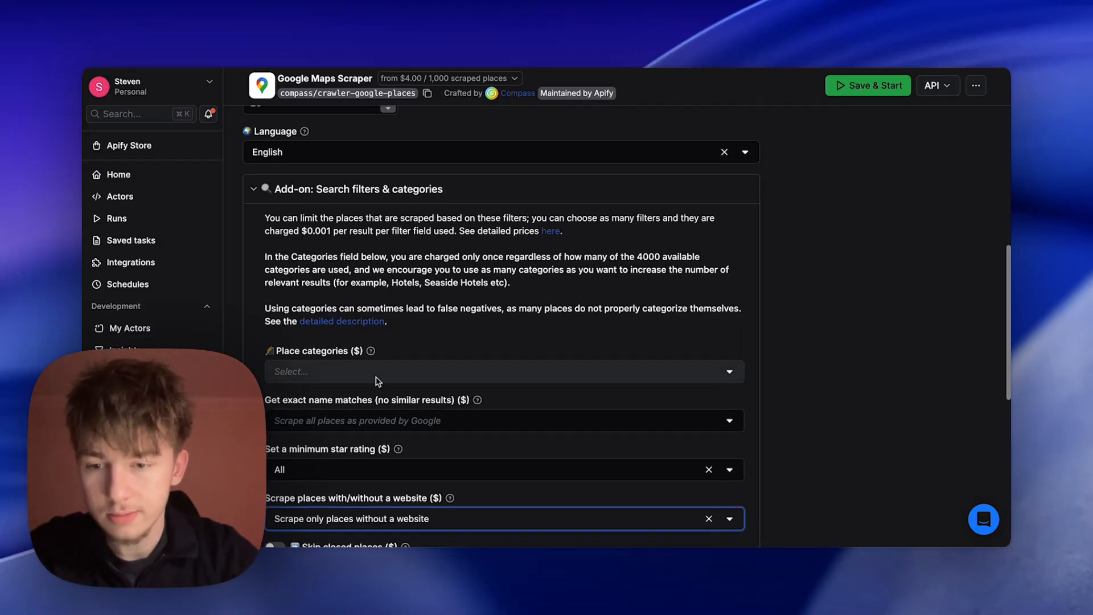
pyautogui.scroll(-2, 377, 377)
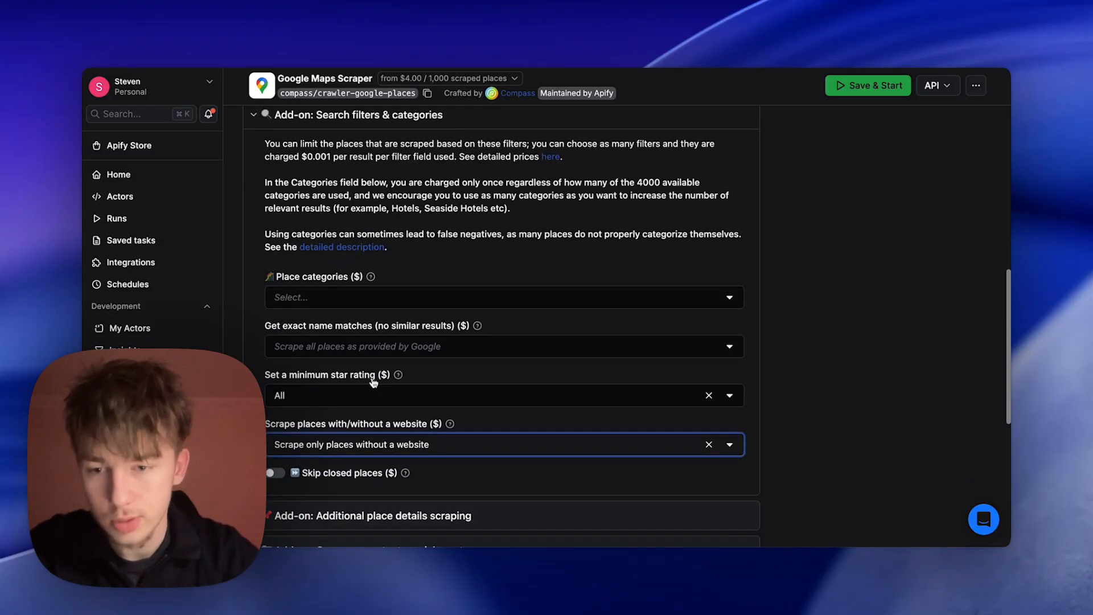
pyautogui.click(362, 394)
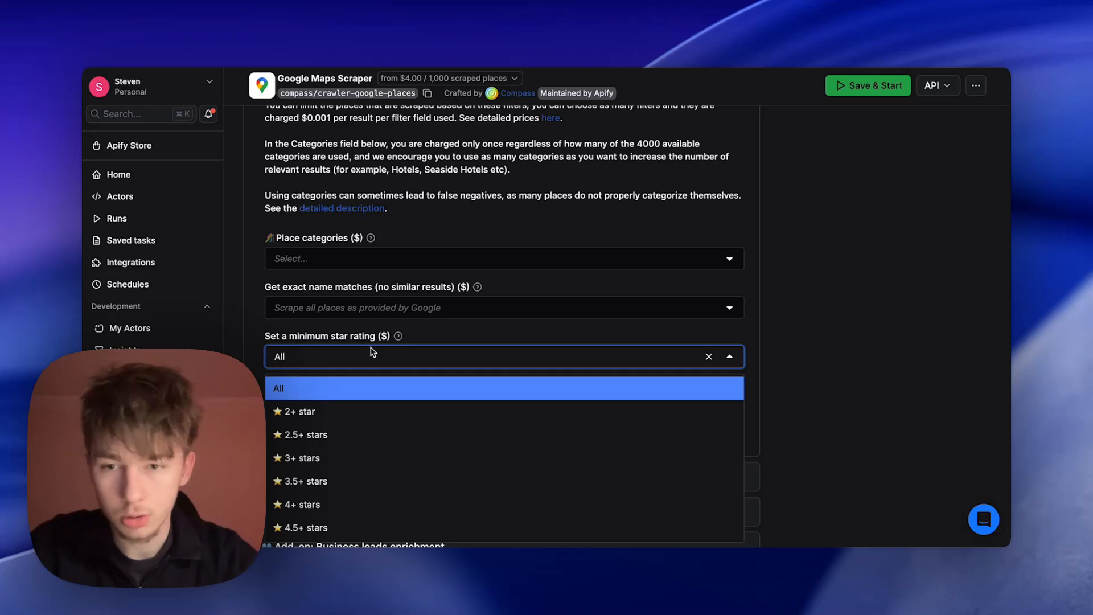
pyautogui.scroll(3, 373, 356)
pyautogui.click(345, 205)
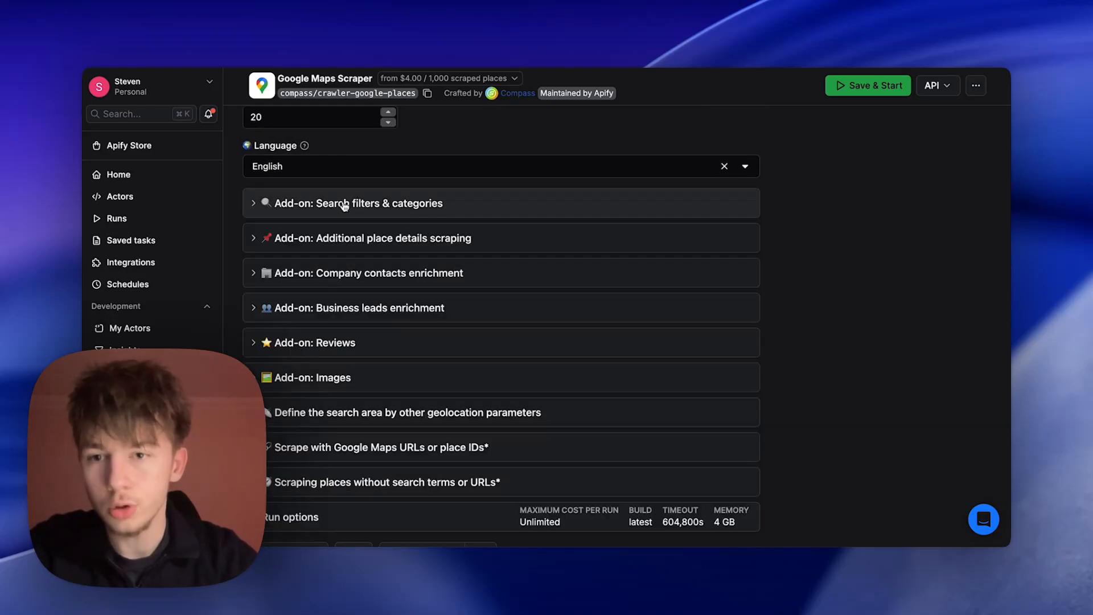
# Review the Additional place details scraping and Company contacts enrichment add-ons and collapse them.
pyautogui.click(341, 242)
pyautogui.click(341, 242)
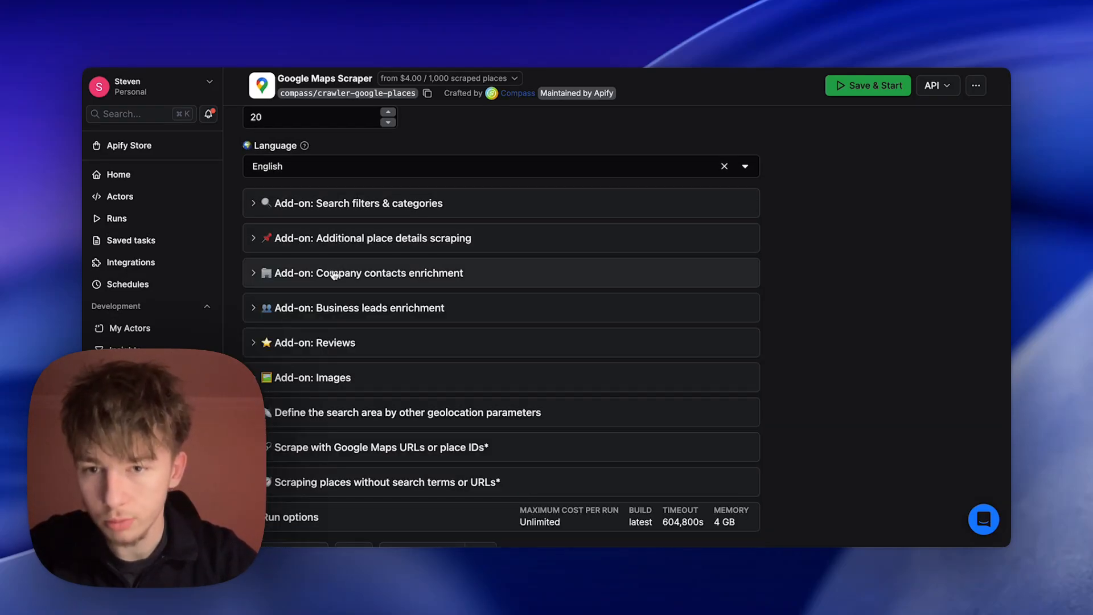
pyautogui.click(334, 274)
pyautogui.scroll(-3, 335, 276)
pyautogui.scroll(2, 333, 274)
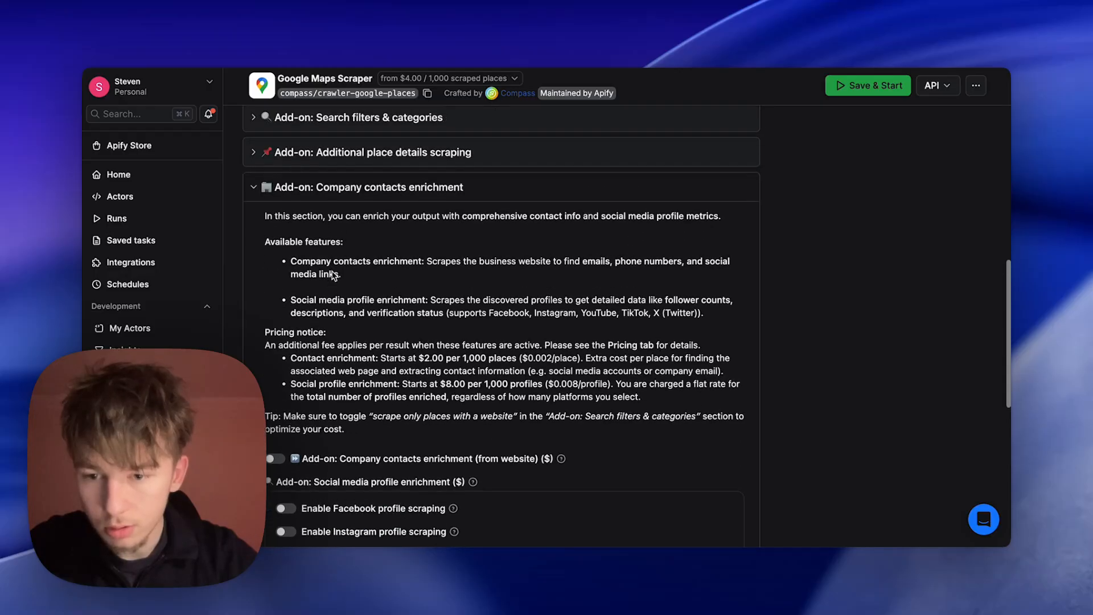
pyautogui.scroll(-1, 332, 269)
pyautogui.scroll(2, 332, 268)
pyautogui.click(336, 208)
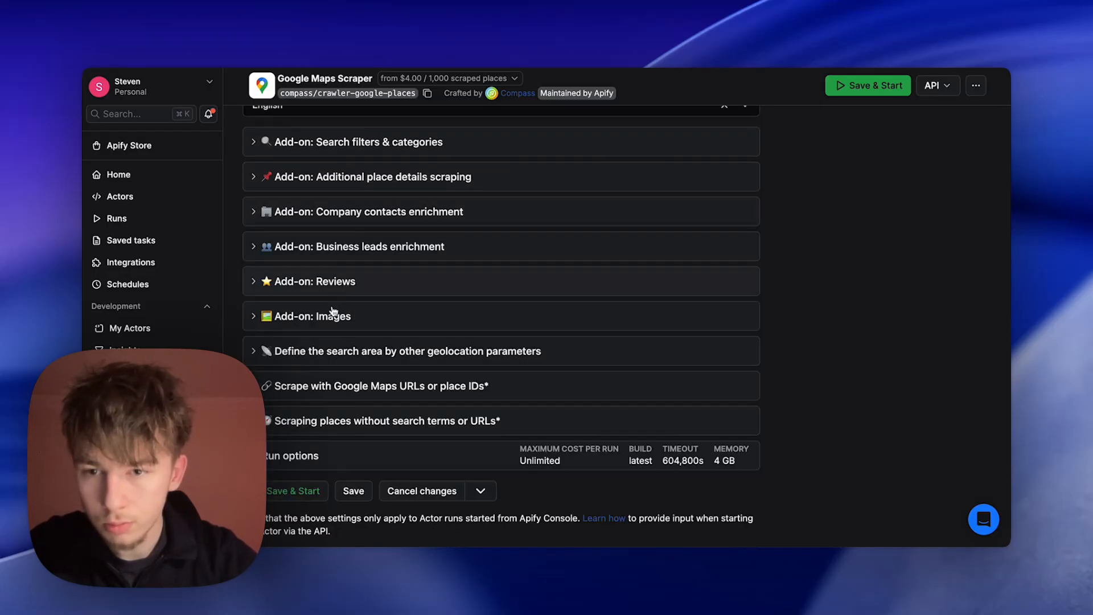
# Expand the Reviews add-on, examine its review extraction options and collapse it.
pyautogui.click(333, 280)
pyautogui.scroll(-2, 335, 288)
pyautogui.scroll(-2, 334, 289)
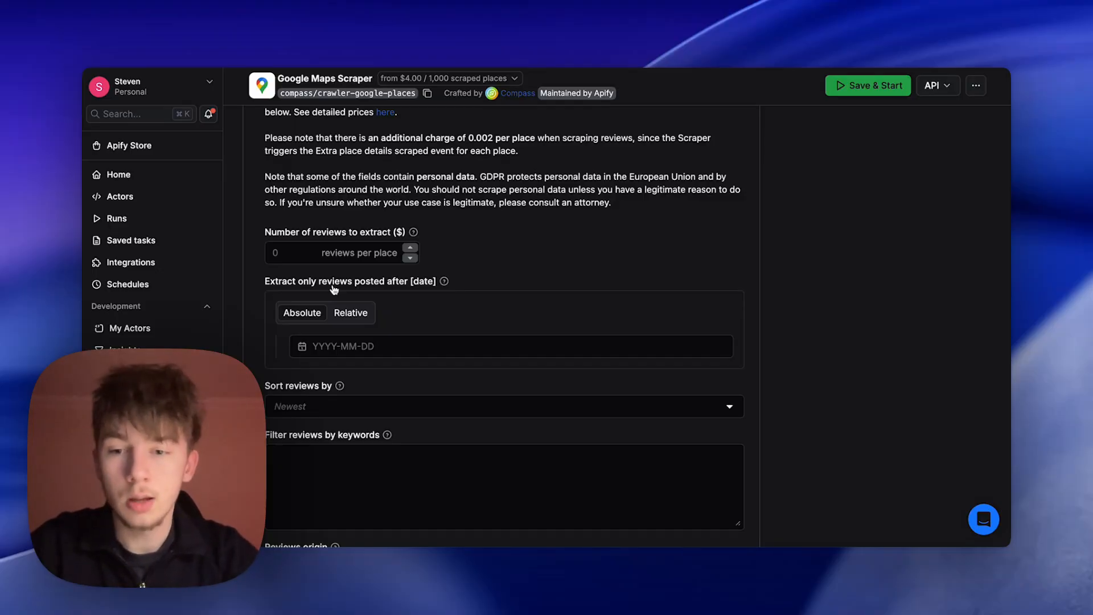
pyautogui.scroll(4, 334, 289)
pyautogui.click(292, 228)
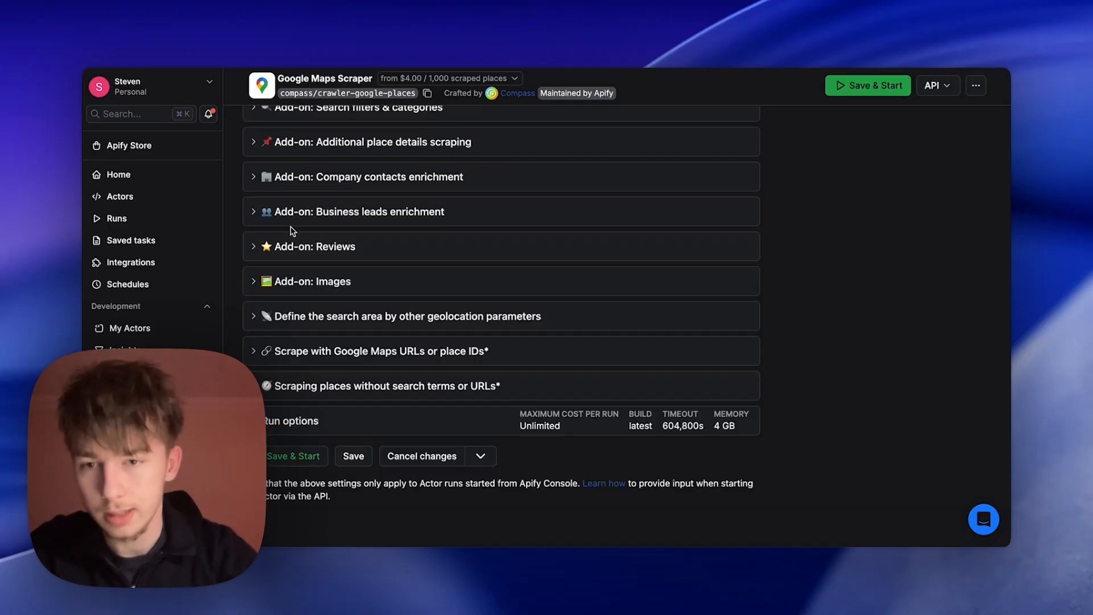
# Show the scraper's input configuration as JSON and copy the whole code.
pyautogui.scroll(7, 376, 256)
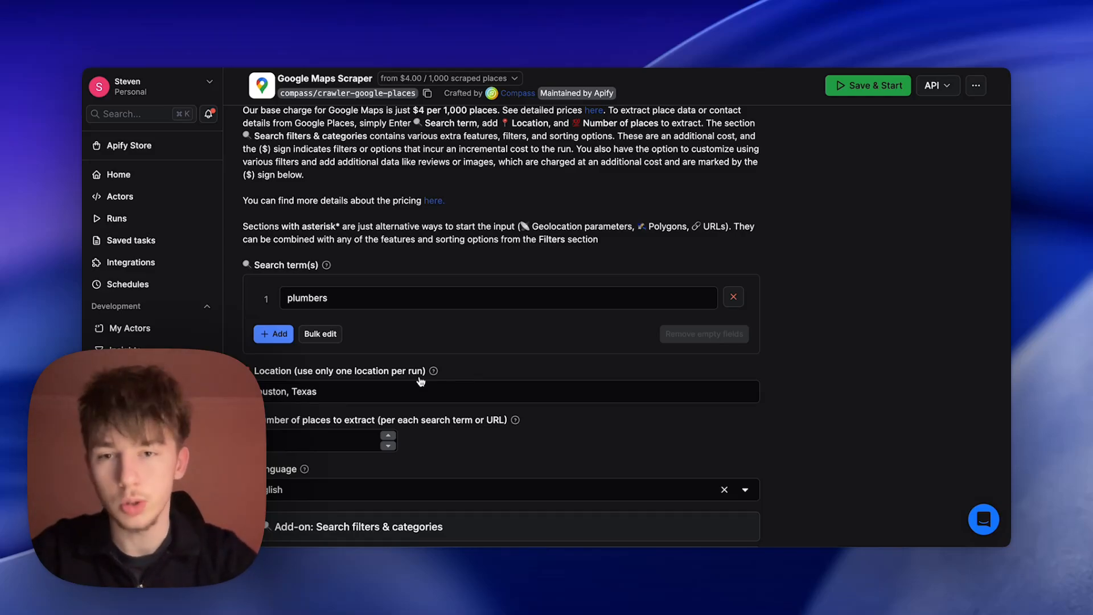
pyautogui.scroll(3, 420, 380)
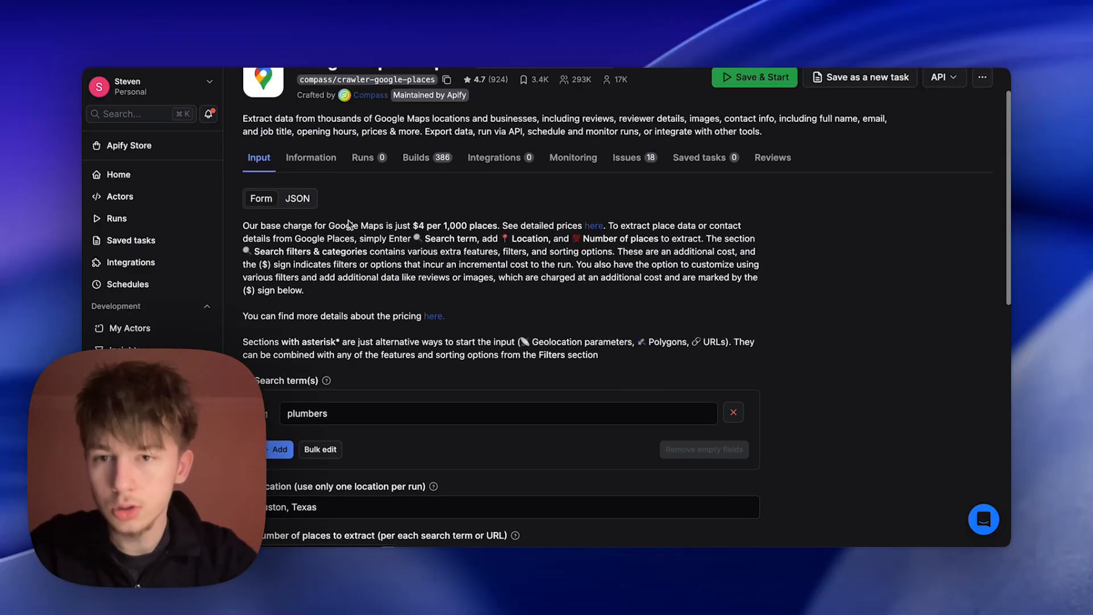
pyautogui.scroll(1, 349, 223)
pyautogui.click(298, 248)
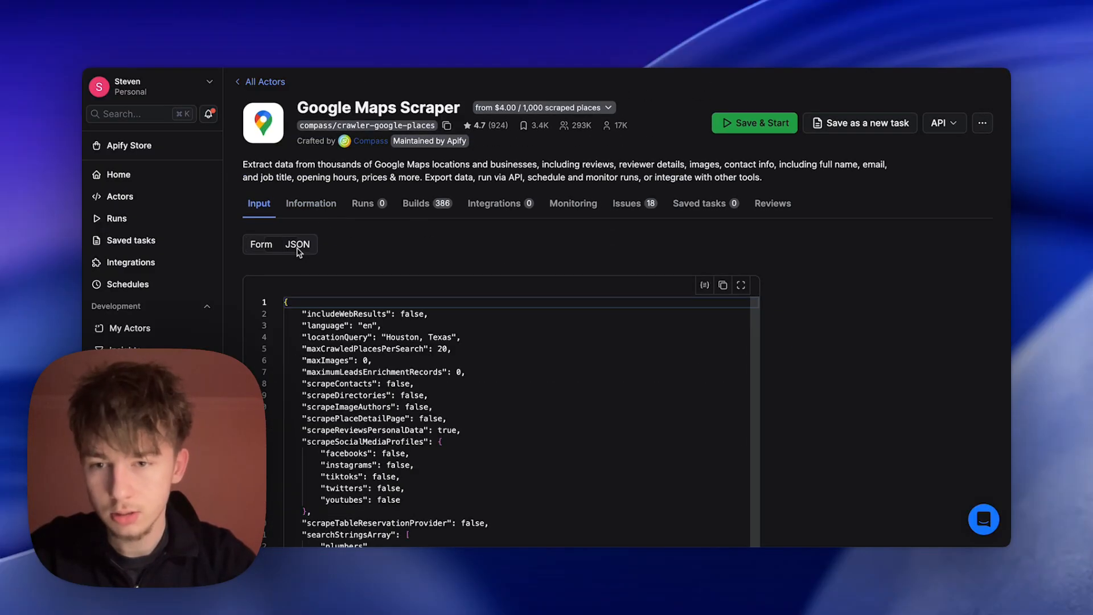
pyautogui.scroll(-1, 334, 386)
pyautogui.scroll(-3, 436, 270)
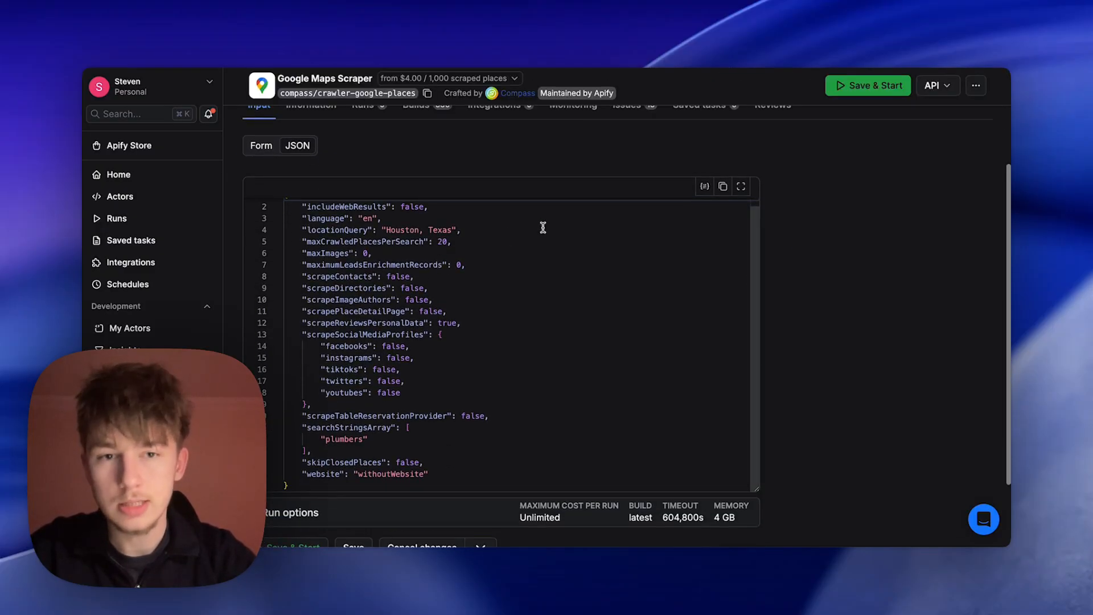
pyautogui.click(722, 191)
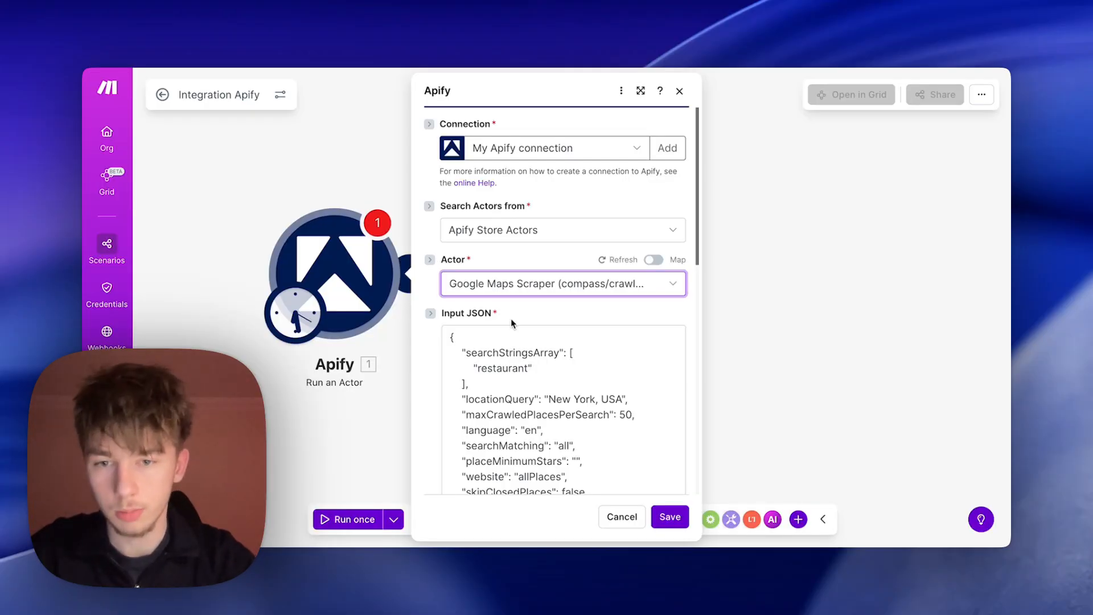
# In Make, replace the default Input JSON of the Apify Run an Actor module with the copied scraper configuration.
pyautogui.scroll(-3, 510, 321)
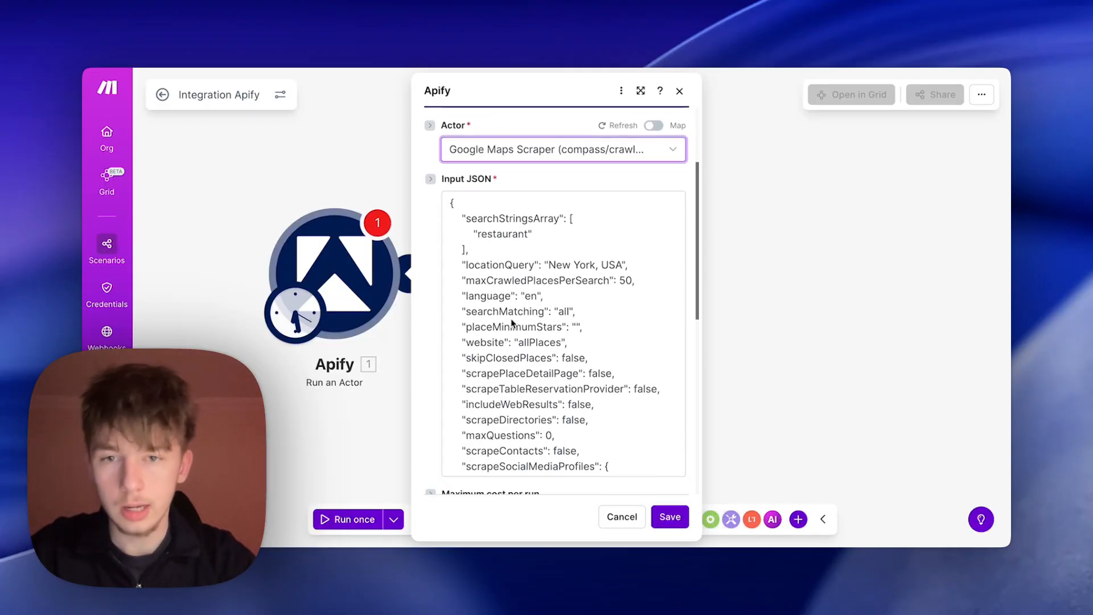
pyautogui.scroll(-5, 511, 322)
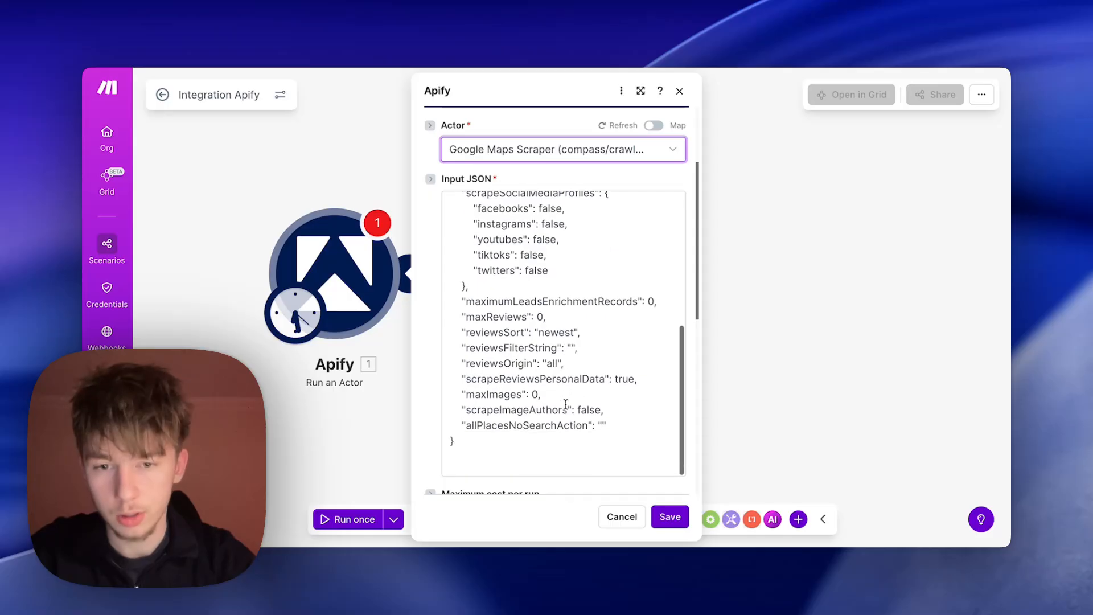
pyautogui.scroll(1, 565, 403)
pyautogui.click(565, 403)
pyautogui.hotkey('ctrl', 'a')
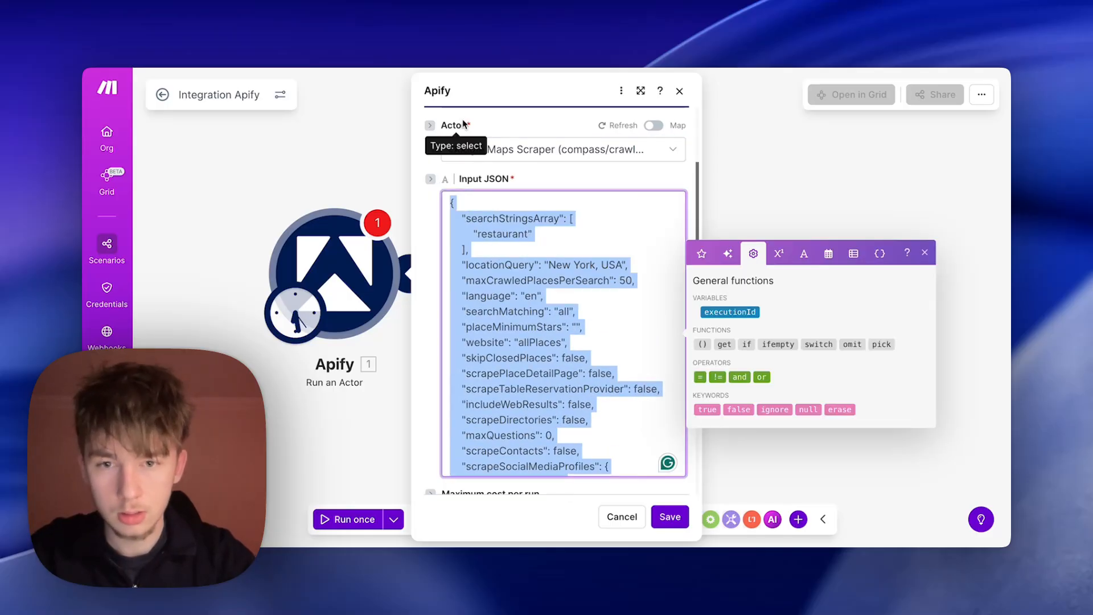
pyautogui.press('BackSpace')
pyautogui.hotkey('ctrl', 'v')
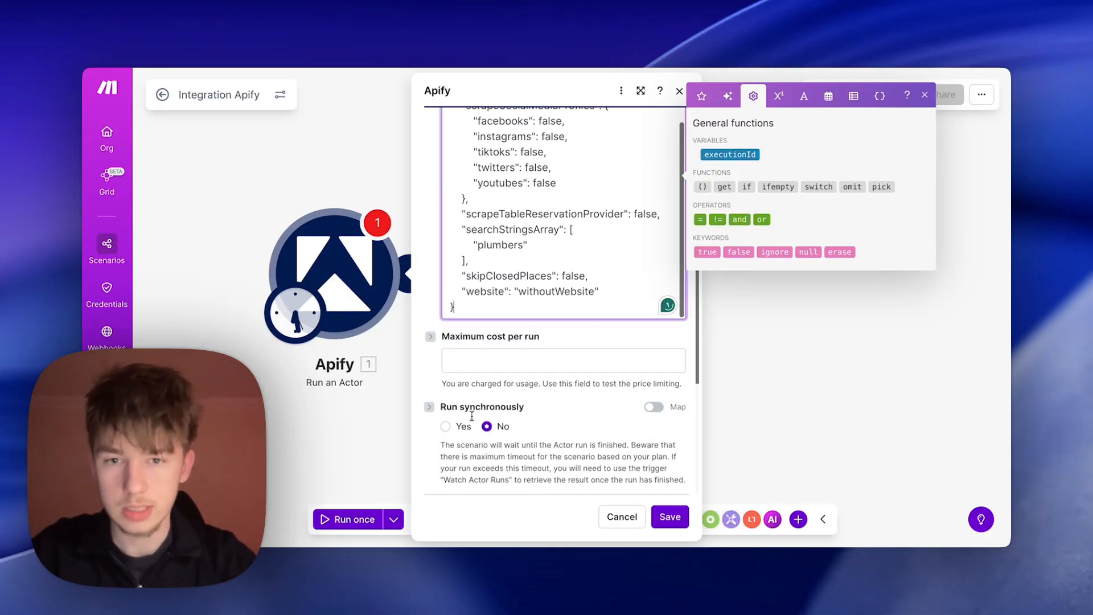
# Check the pasted Input JSON and the remaining run settings, and save the Run an Actor module.
pyautogui.scroll(10, 478, 405)
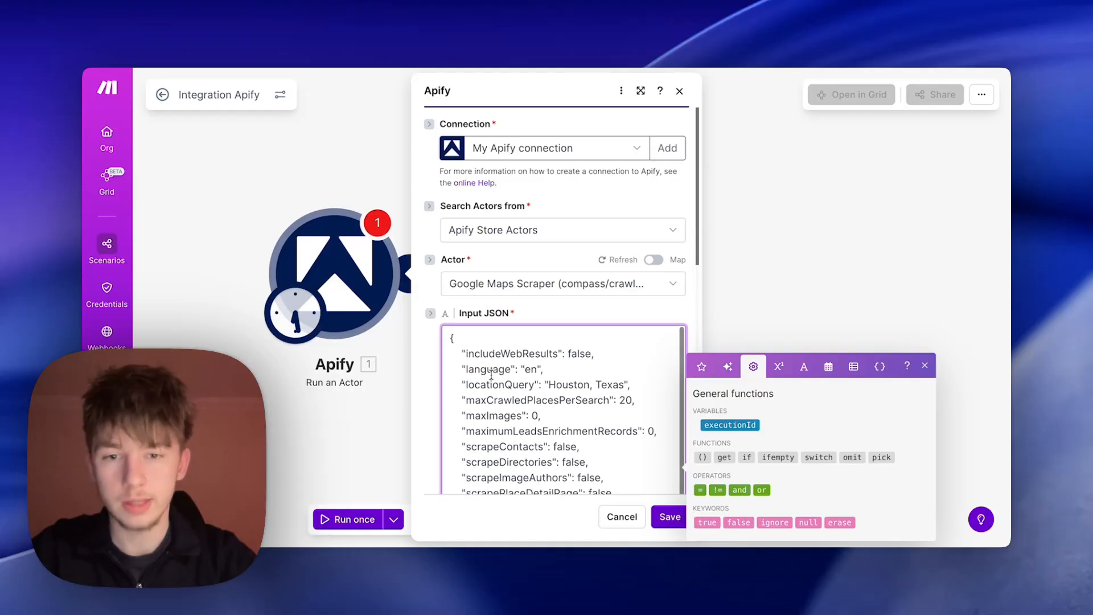
pyautogui.scroll(-3, 472, 414)
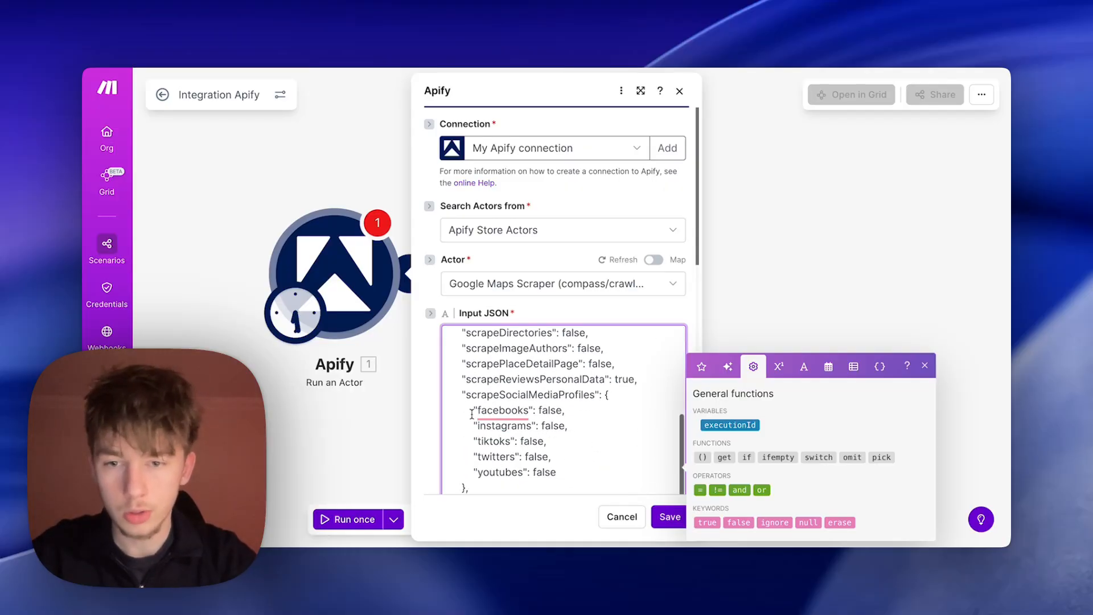
pyautogui.scroll(-10, 471, 414)
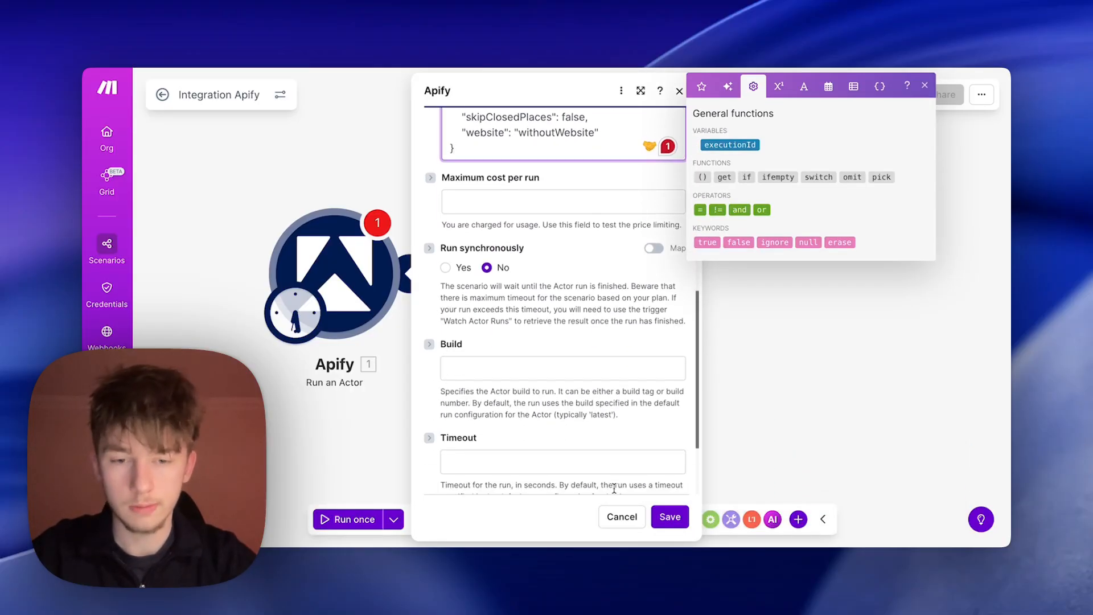
pyautogui.click(667, 517)
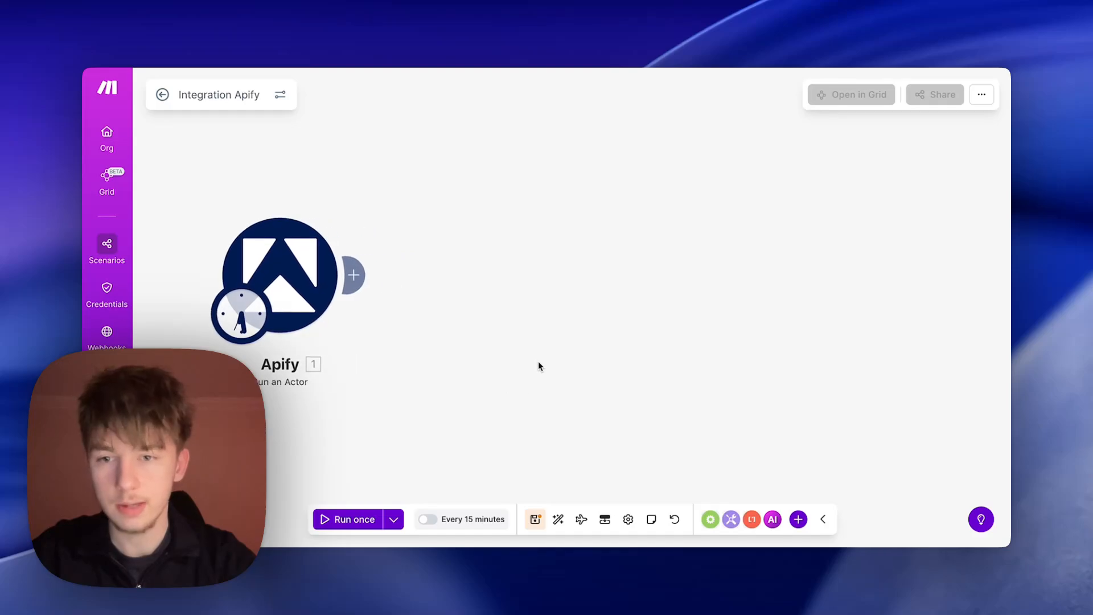
# Add a Tools Sleep module after the Apify Run an Actor module.
pyautogui.click(353, 275)
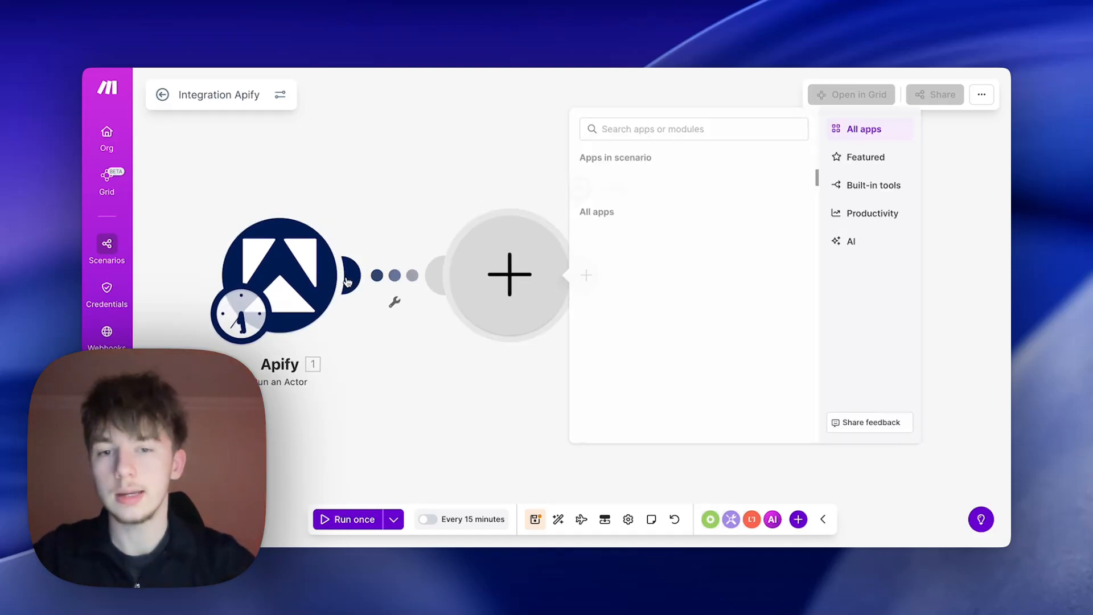
pyautogui.write('sleep')
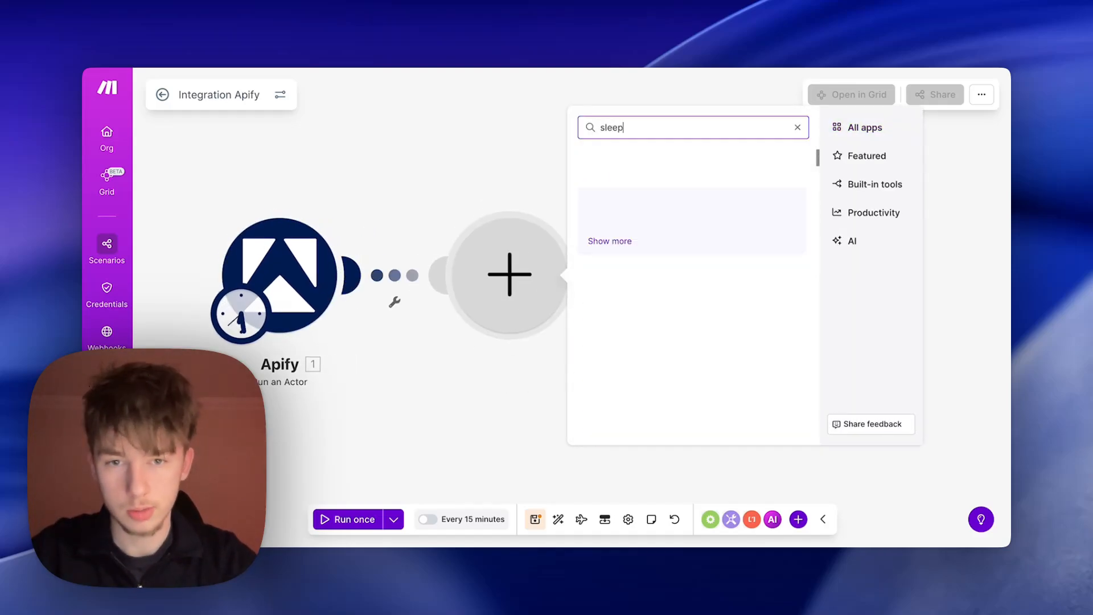
pyautogui.click(595, 212)
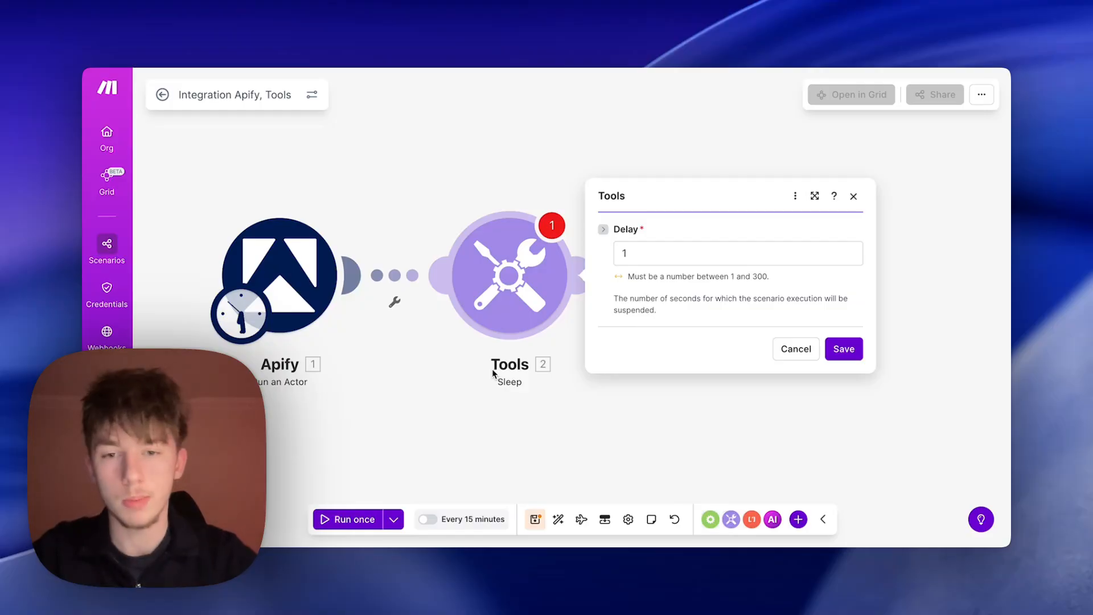
# Set the Sleep module's delay to 30 seconds and save it.
pyautogui.hscroll(3, 452, 439)
pyautogui.click(570, 260)
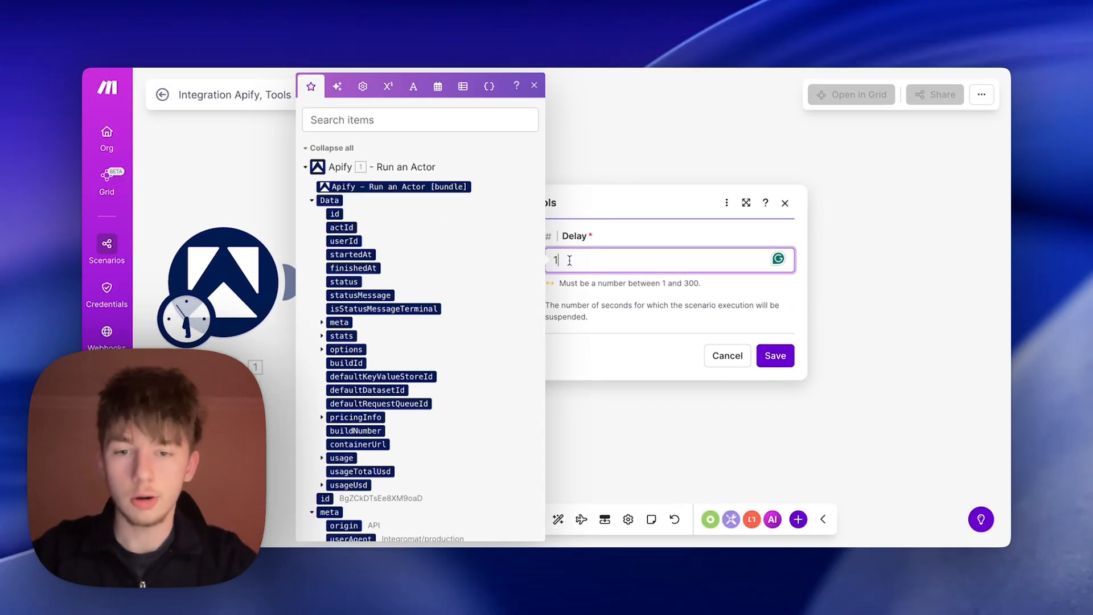
pyautogui.press('BackSpace')
pyautogui.write('3')
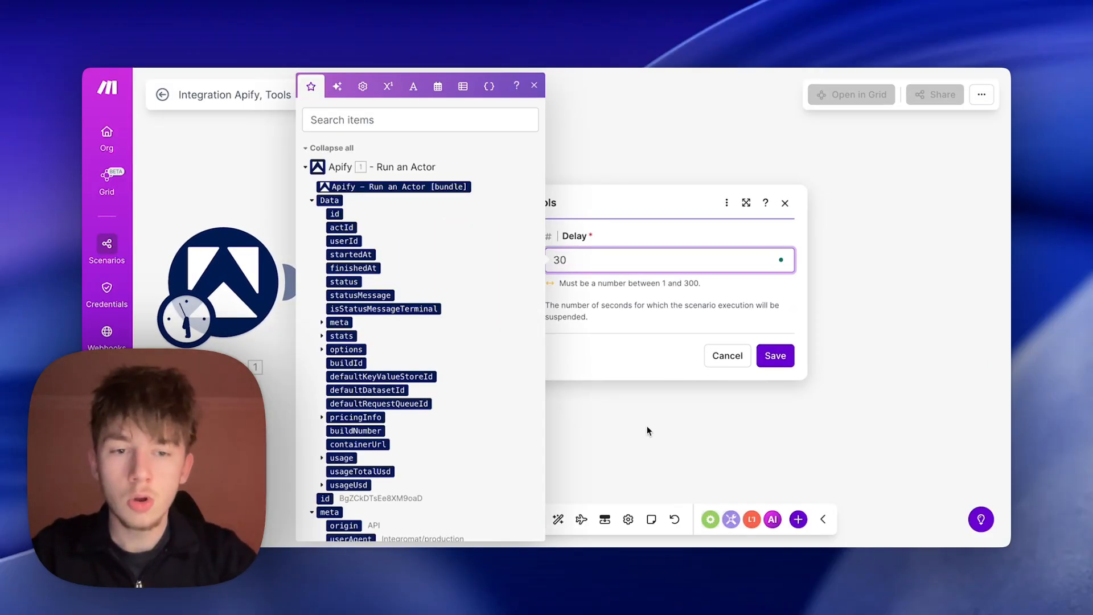
pyautogui.write('0')
pyautogui.click(699, 357)
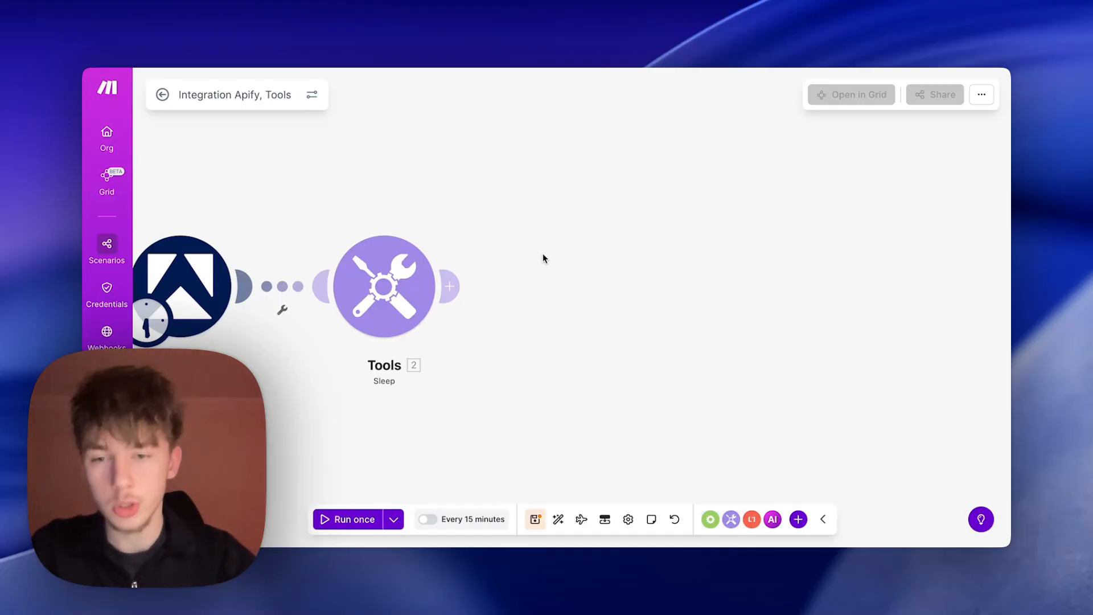
# Add an Apify Get Dataset Items module after the Sleep module.
pyautogui.click(456, 283)
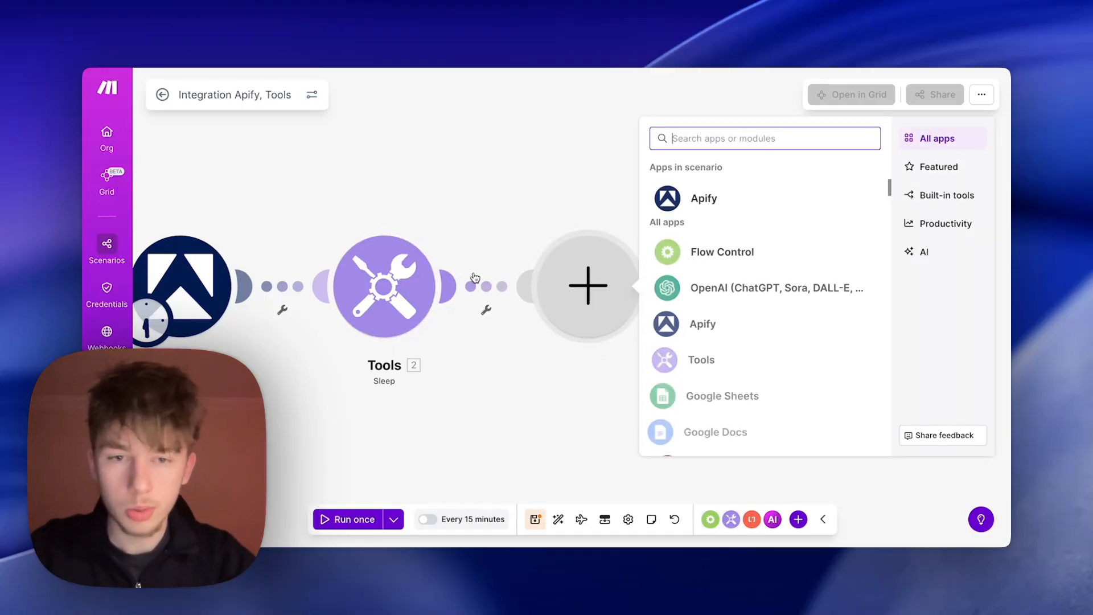
pyautogui.click(711, 196)
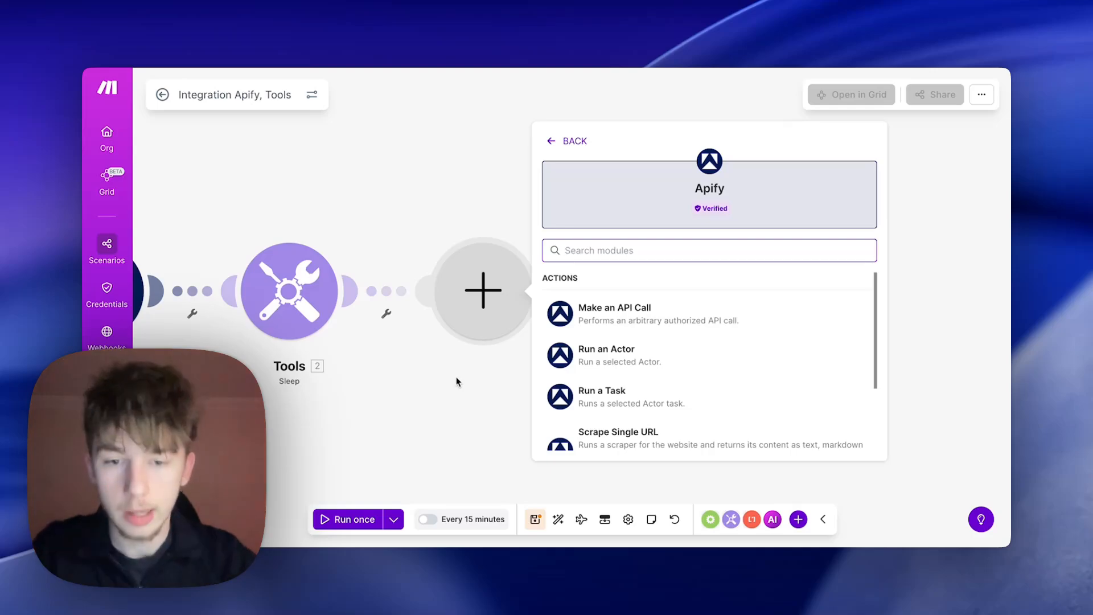
pyautogui.scroll(-3, 629, 406)
pyautogui.click(619, 422)
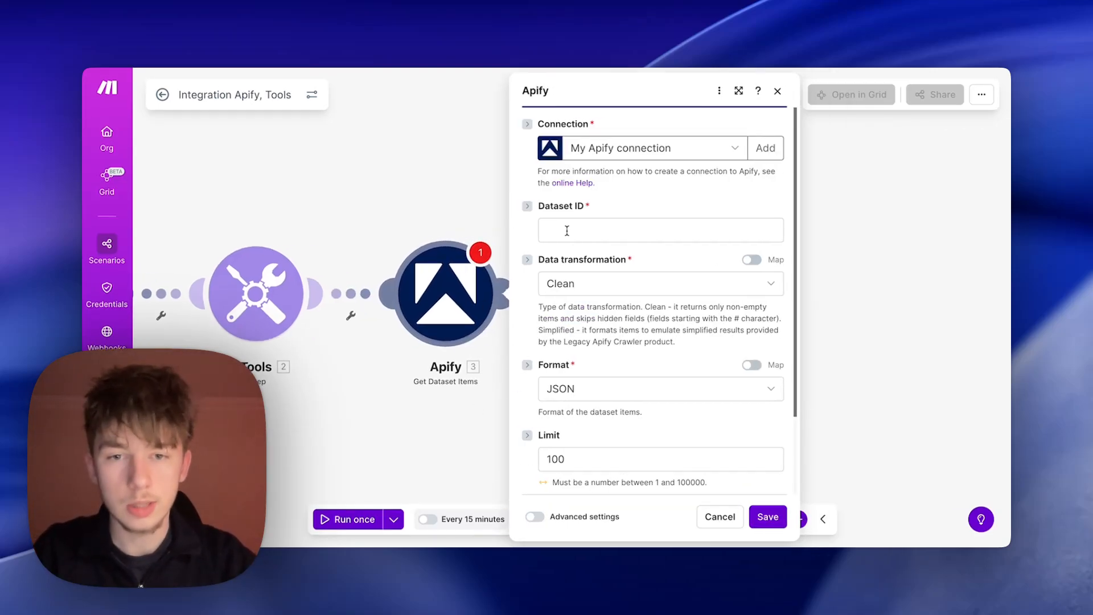
# Map the Dataset ID to defaultDatasetId from the Run an Actor data and save the Get Dataset Items module.
pyautogui.click(564, 233)
pyautogui.scroll(-3, 387, 376)
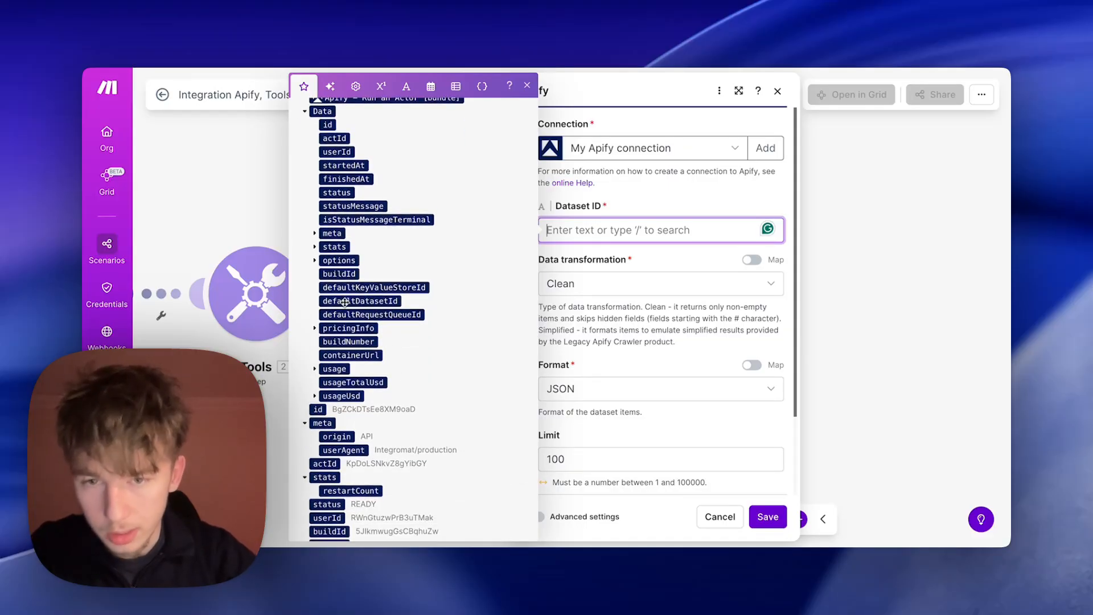
pyautogui.click(343, 302)
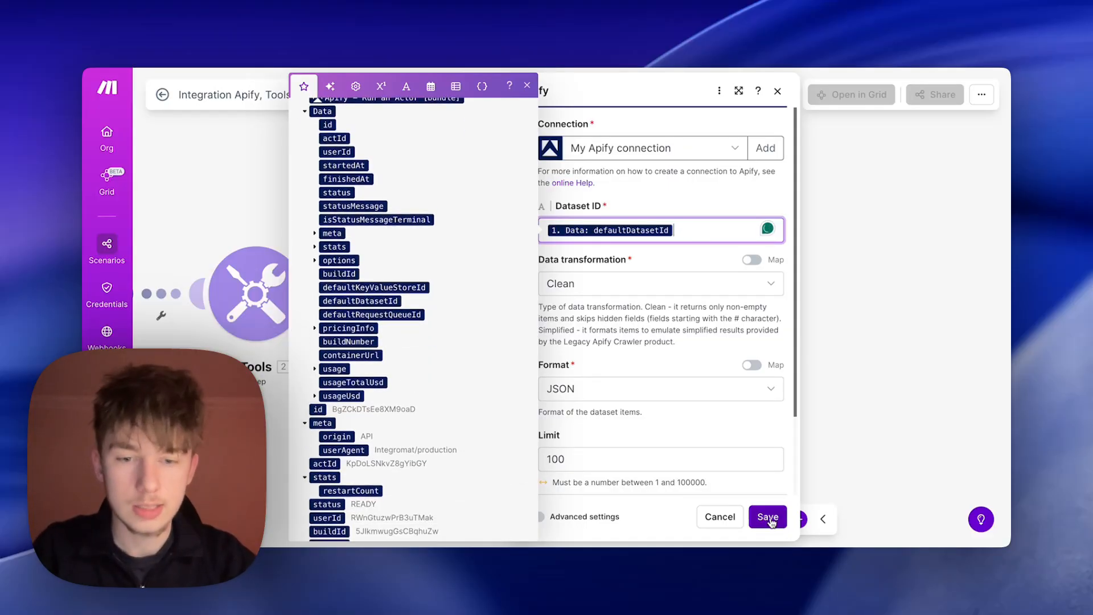
pyautogui.click(767, 517)
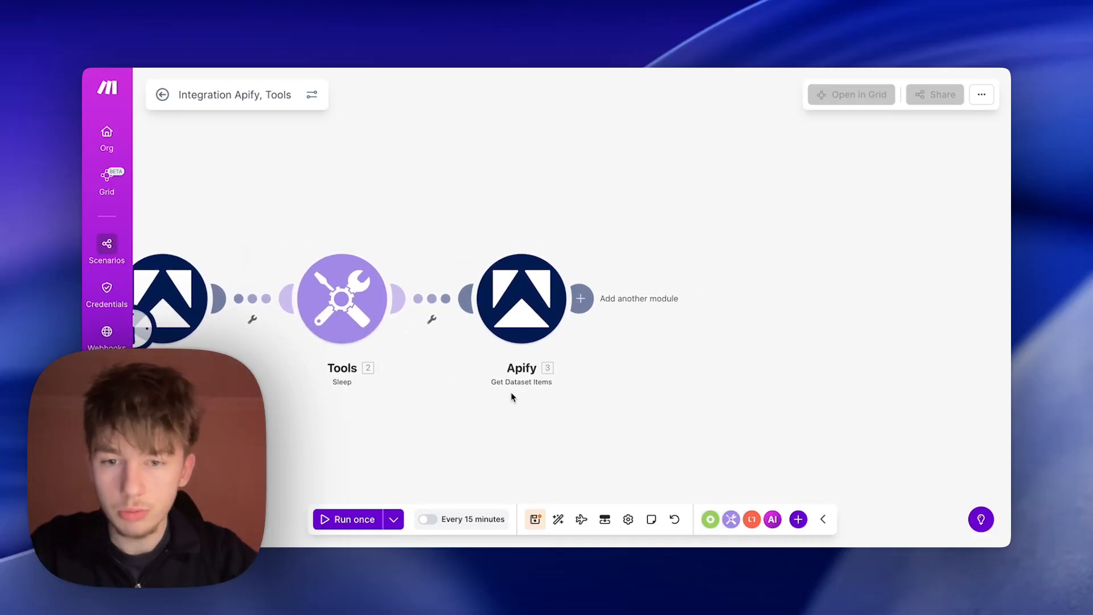
# Add a Google Sheets Add a Row module after the Get Dataset Items module.
pyautogui.moveTo(511, 391); pyautogui.dragTo(362, 343)
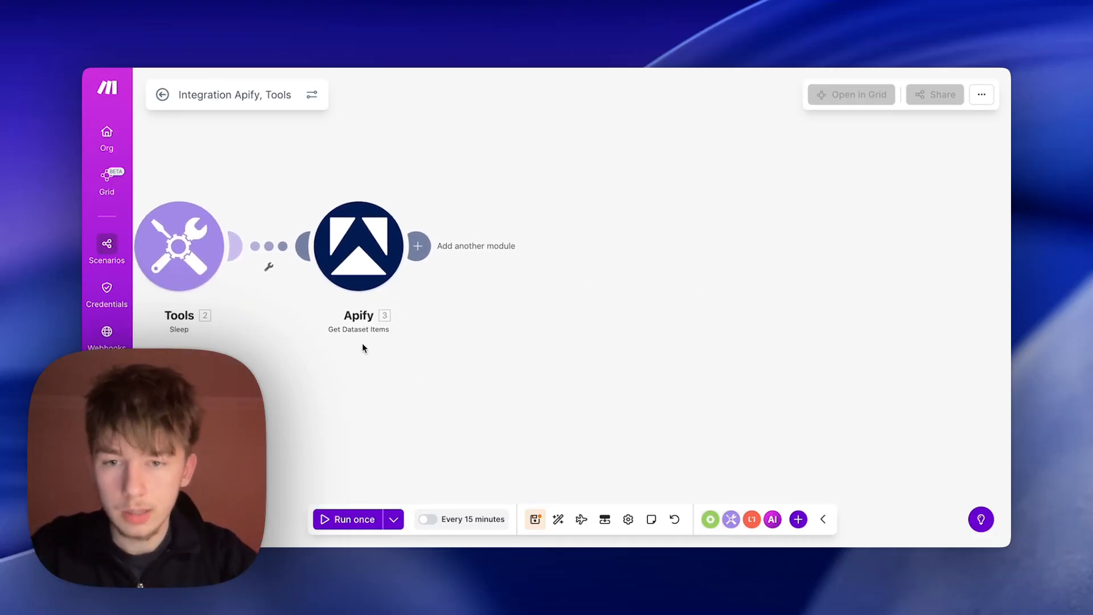
pyautogui.click(416, 245)
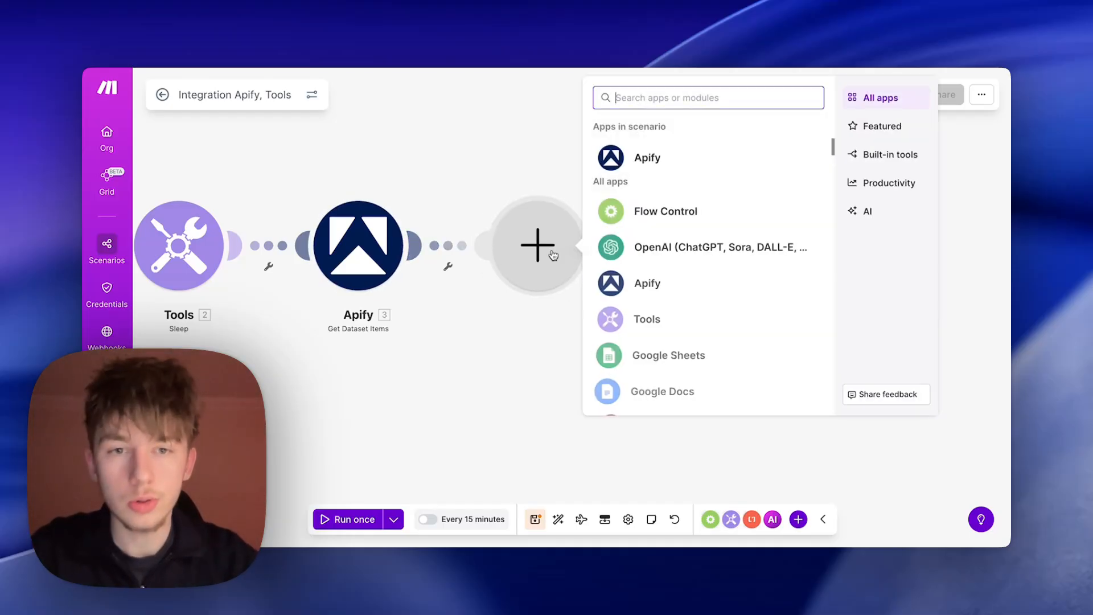
pyautogui.write('google')
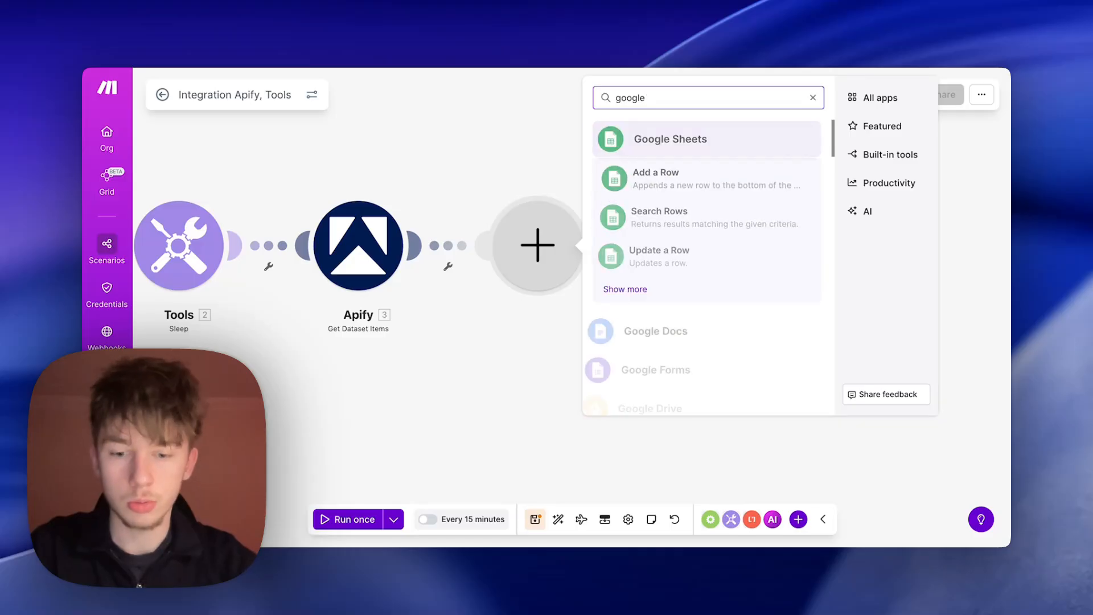
pyautogui.write(' sh')
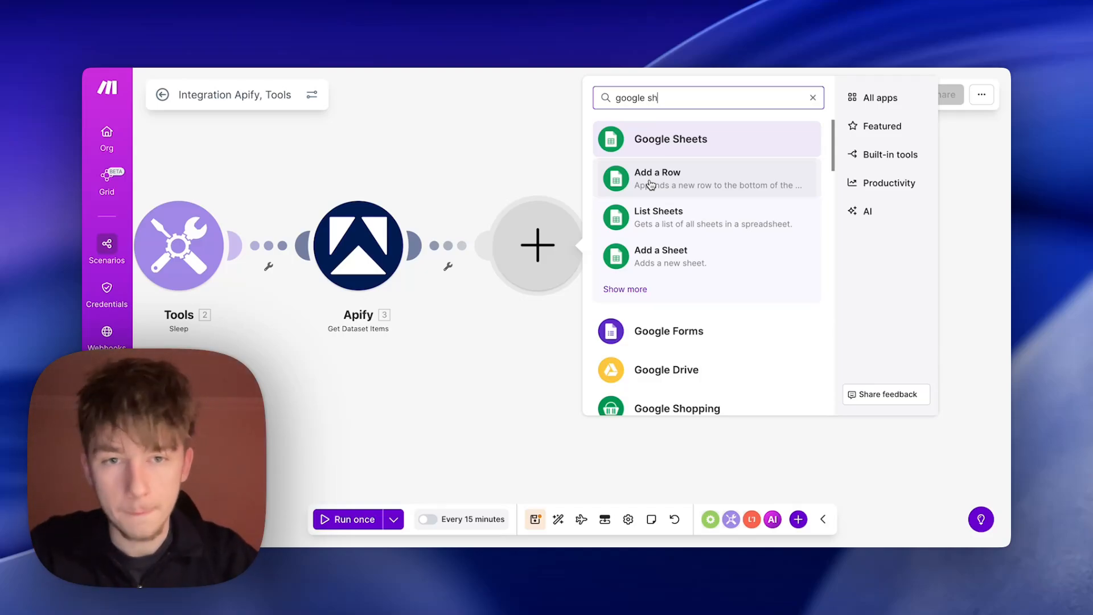
pyautogui.click(651, 178)
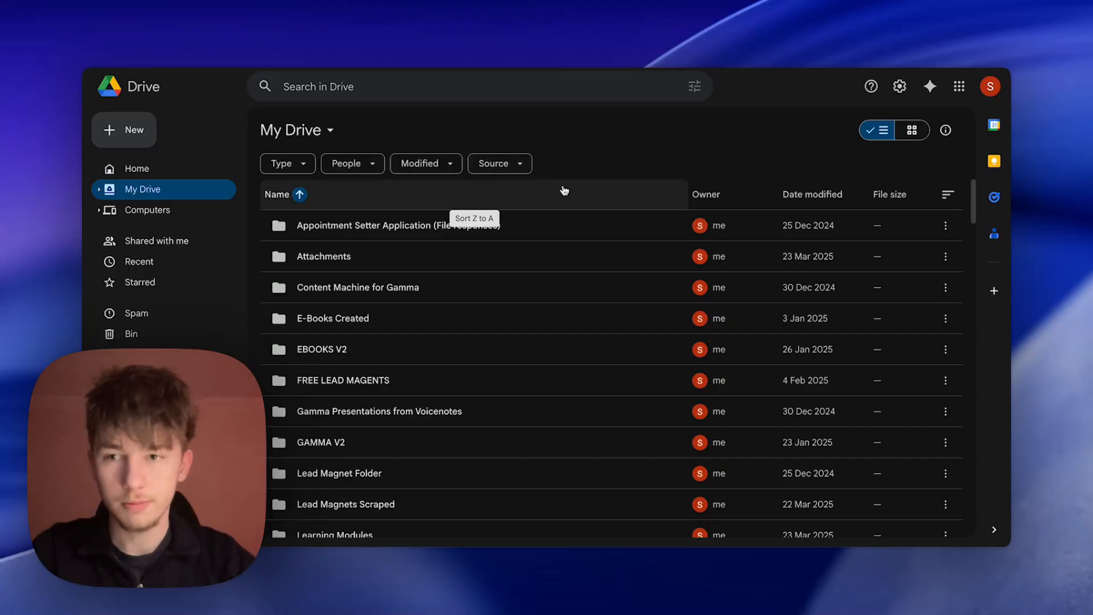
# Create a blank Google Sheets spreadsheet from Drive, name it "Test Version Scraping Google Maps" and dismiss the Tables suggestions.
pyautogui.click(116, 130)
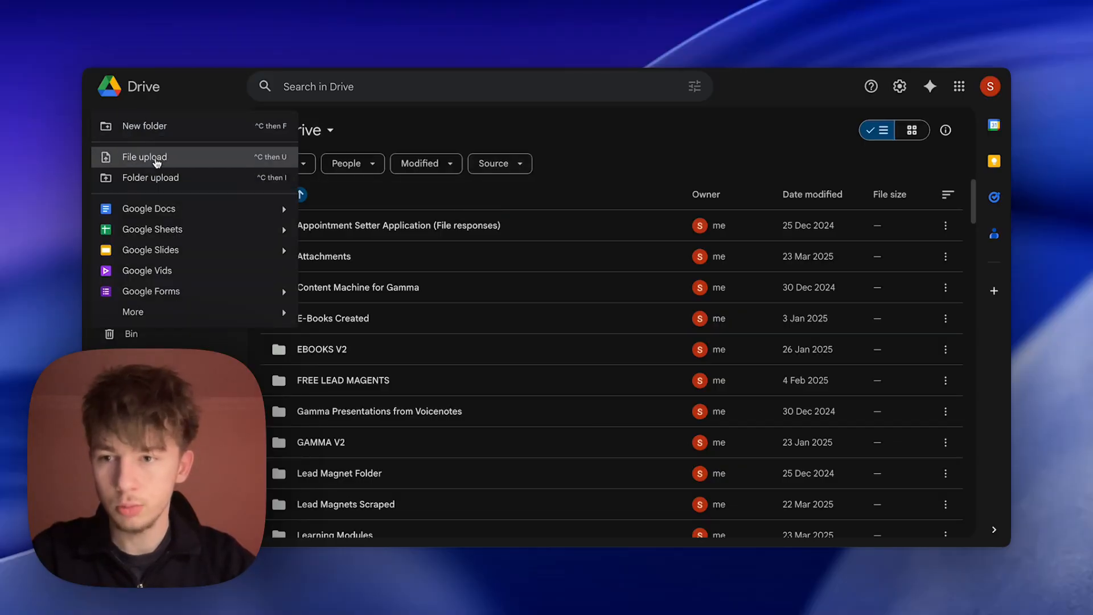
pyautogui.click(153, 228)
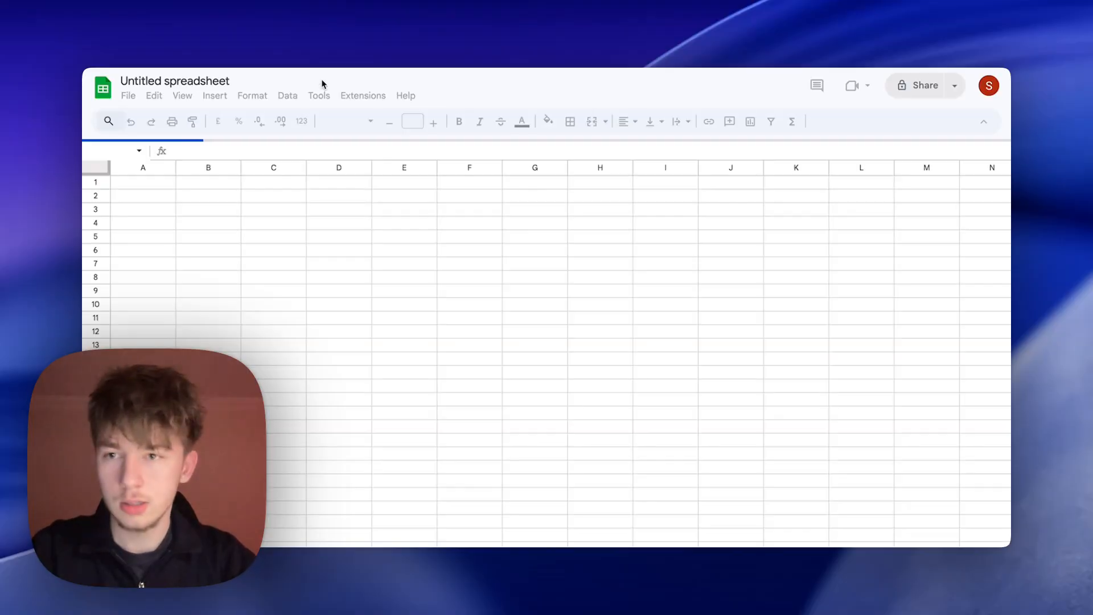
pyautogui.click(204, 82)
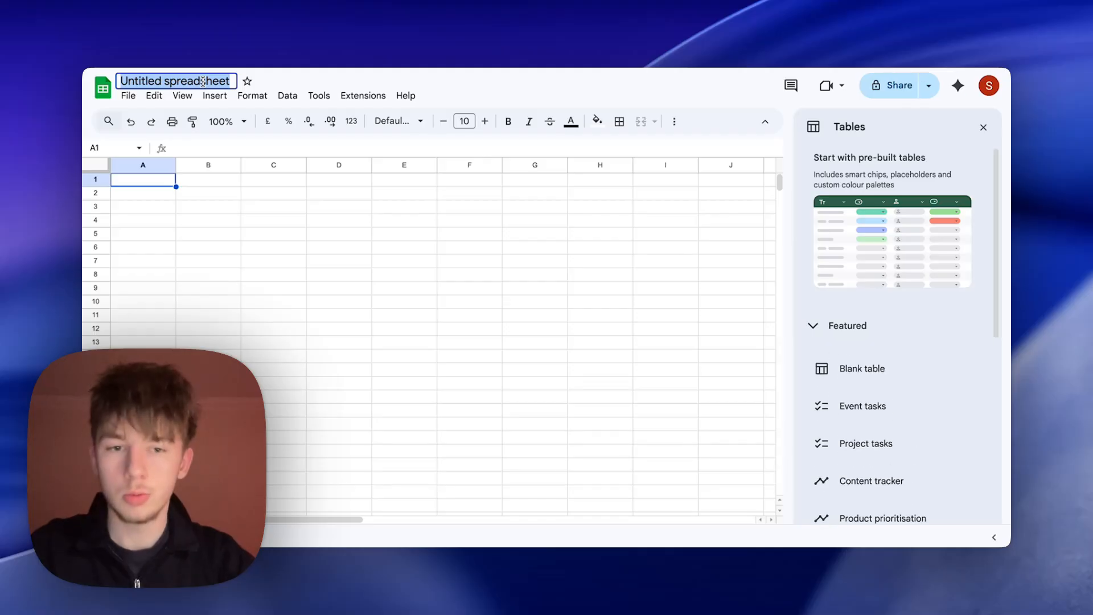
pyautogui.press('BackSpace')
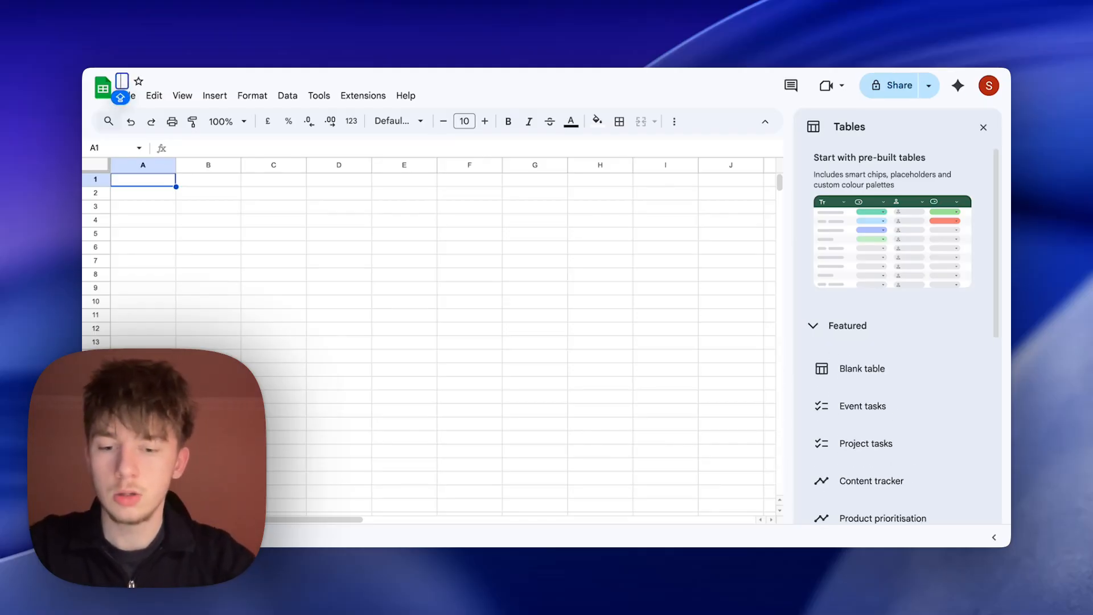
pyautogui.write('Test ')
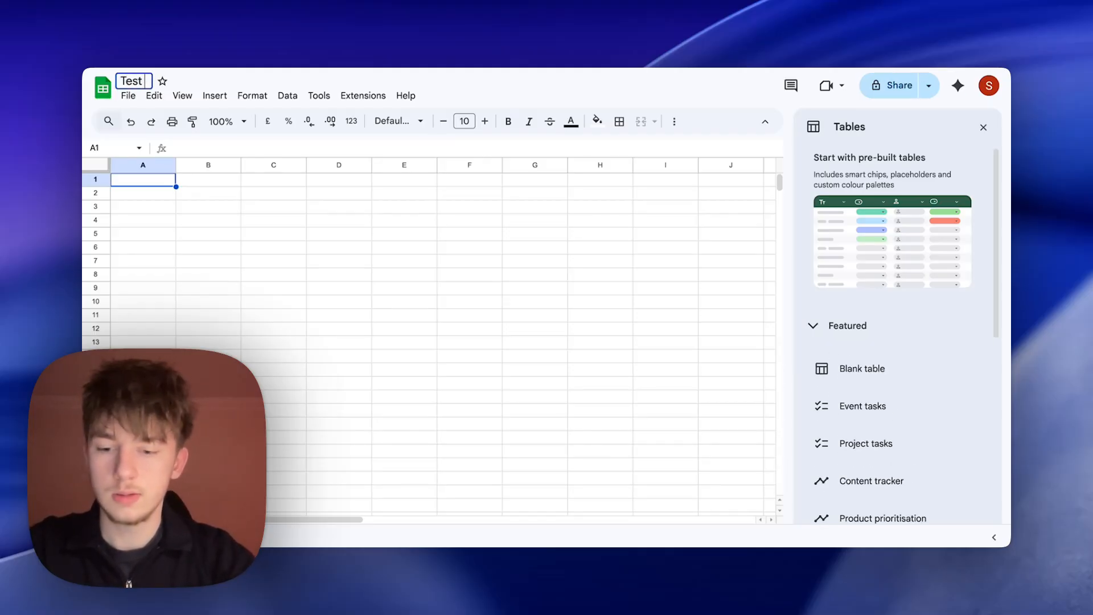
pyautogui.write('Version')
pyautogui.press('BackSpace')
pyautogui.press('BackSpace')
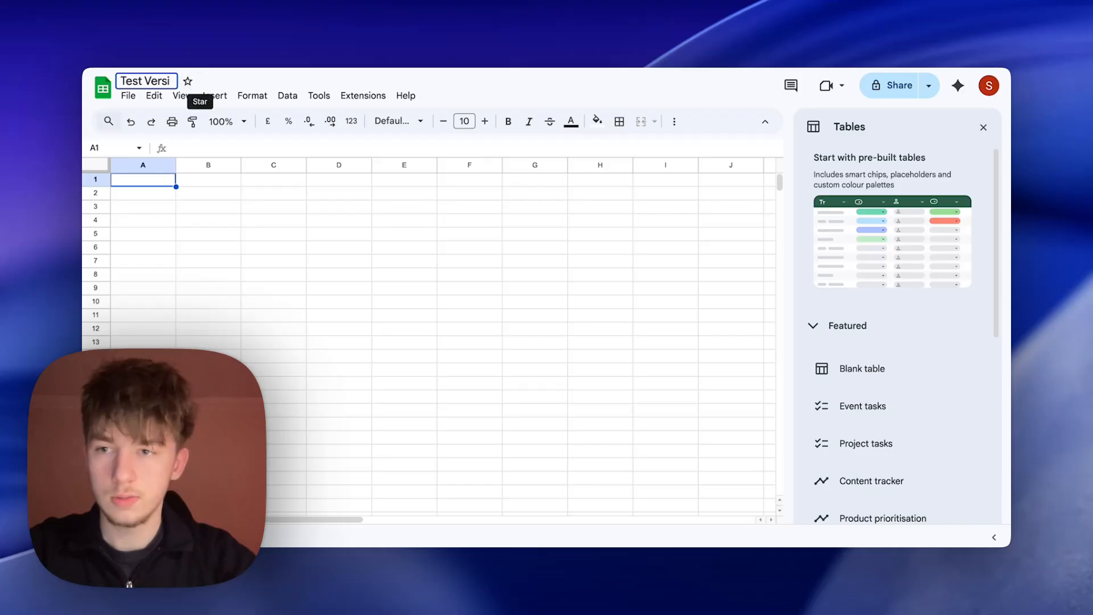
pyautogui.write('on Scr')
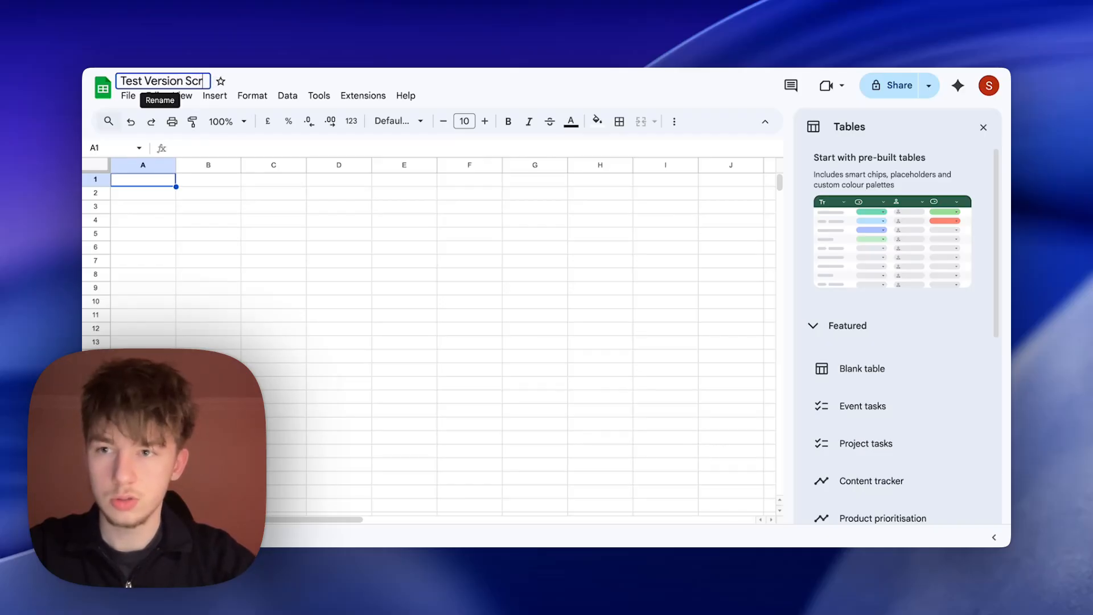
pyautogui.write('aping Googl')
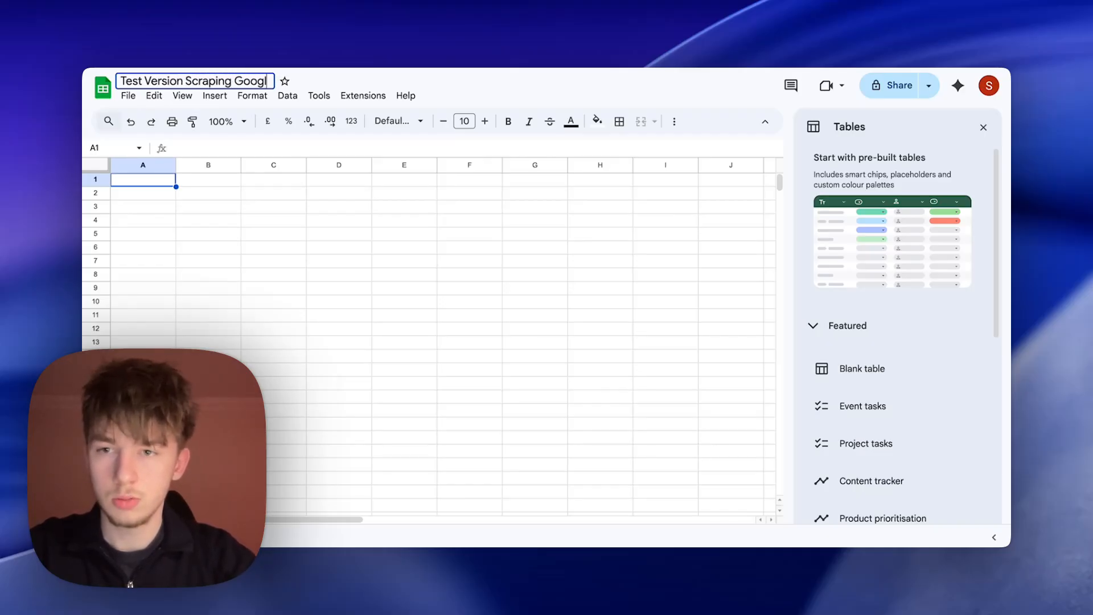
pyautogui.write('e Maps')
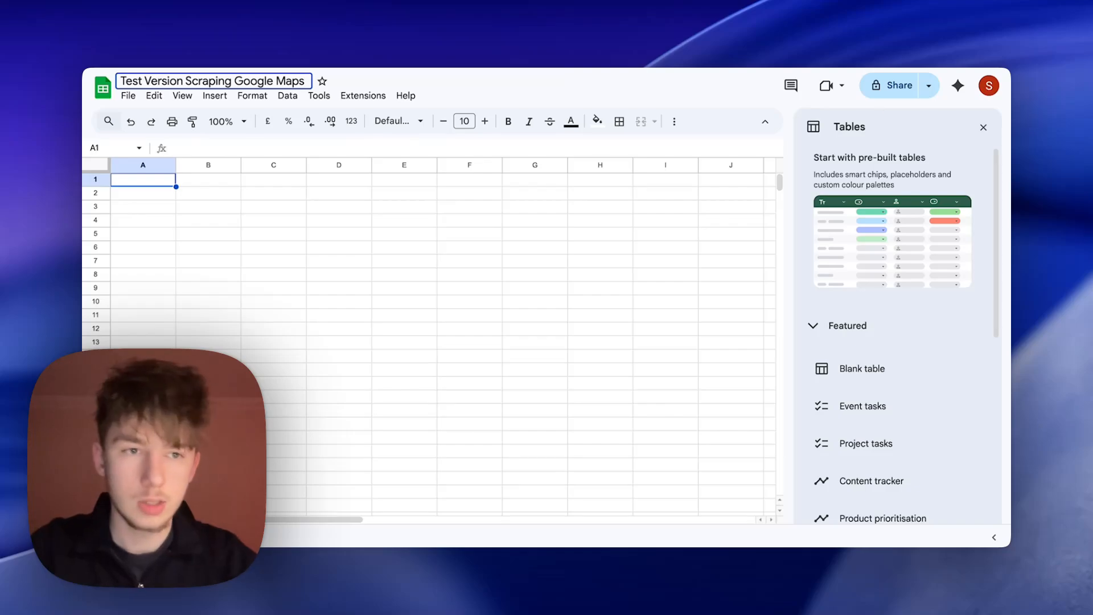
pyautogui.press('Return')
pyautogui.click(983, 127)
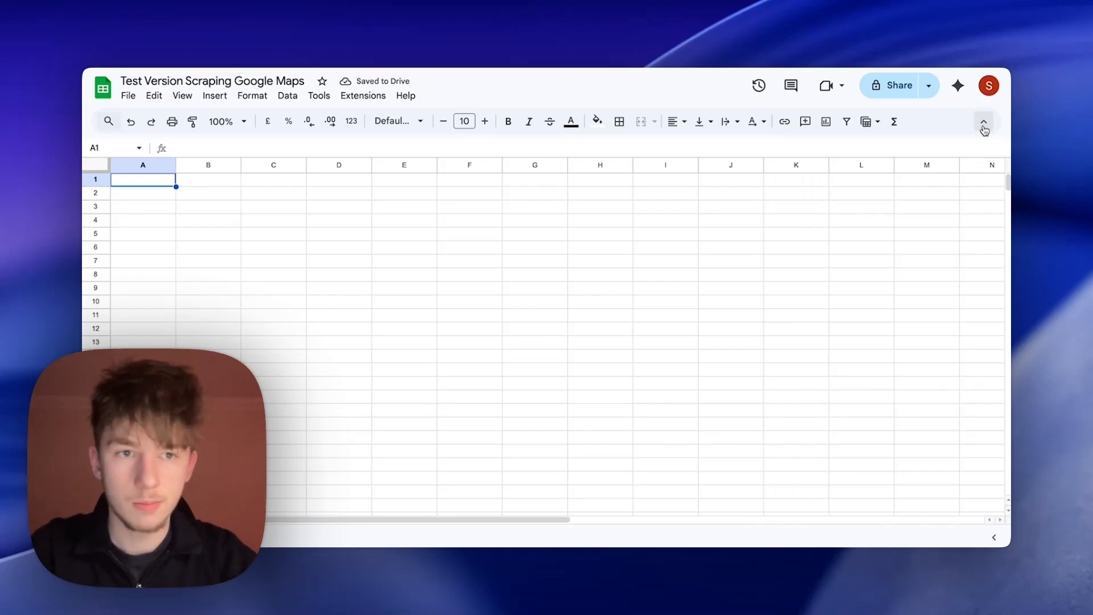
# Enter the header "Business Name" in cell A1 and widen column A.
pyautogui.doubleClick(137, 182)
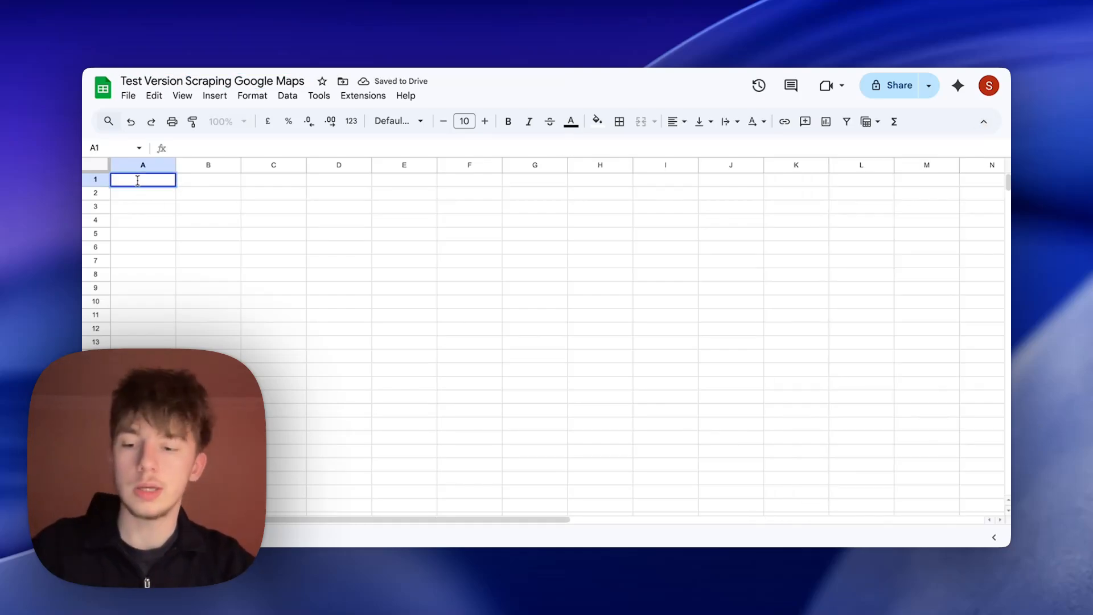
pyautogui.write('Business')
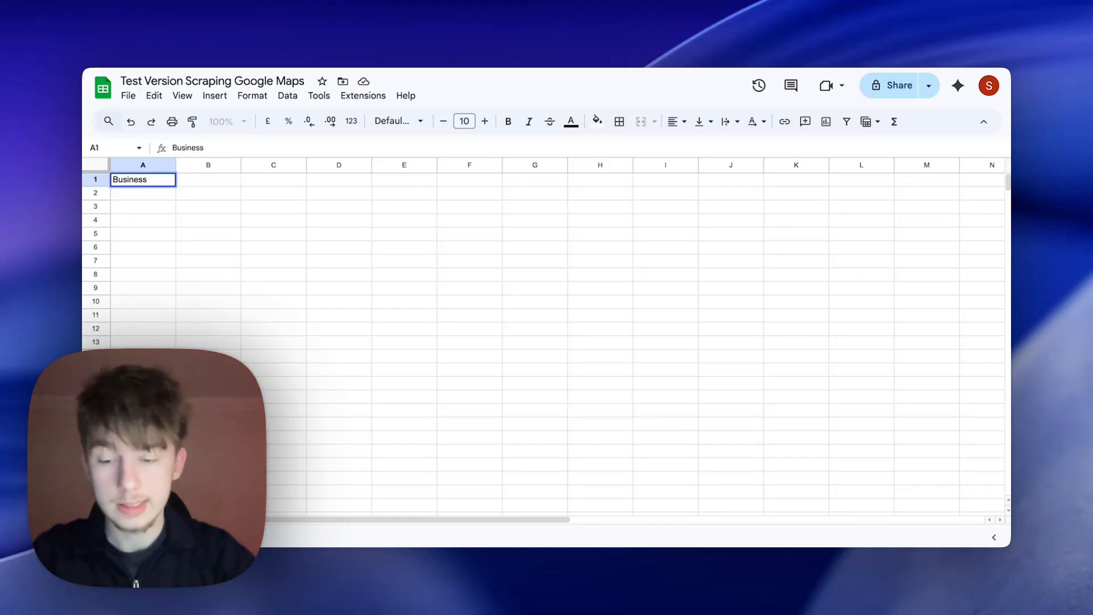
pyautogui.press('capslock')
pyautogui.write('Name')
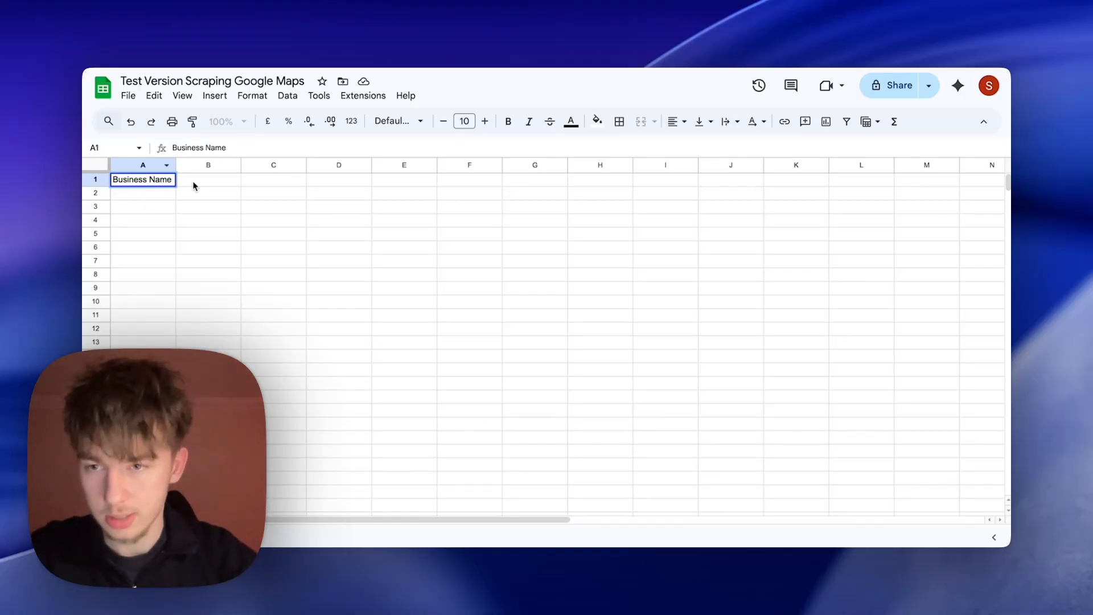
pyautogui.moveTo(175, 165); pyautogui.dragTo(198, 165)
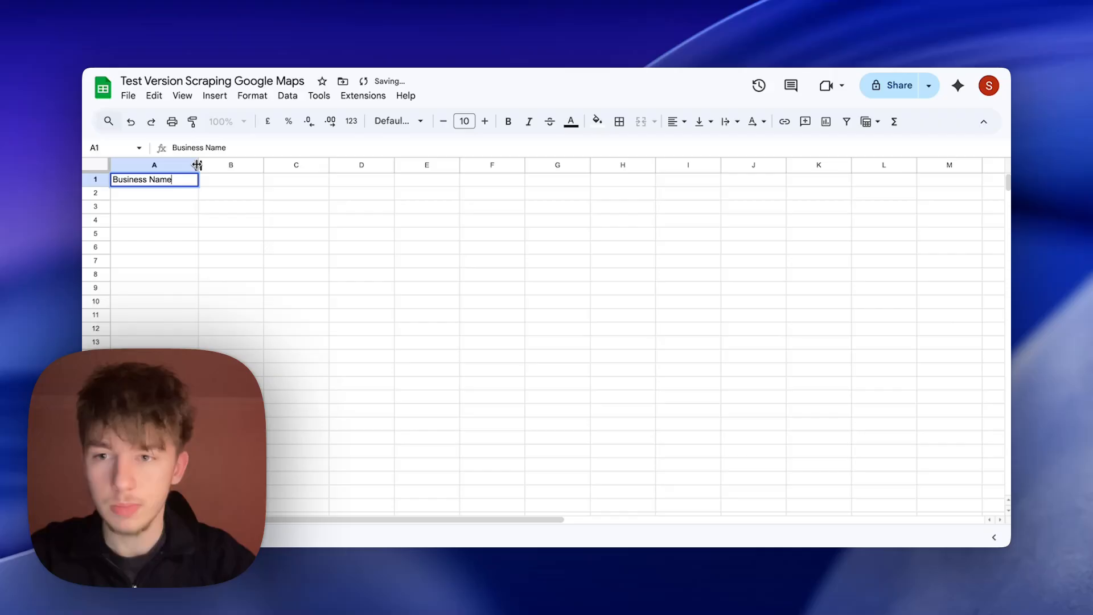
# Enter the header "Phone Number" in cell B1 and widen column B.
pyautogui.doubleClick(232, 178)
pyautogui.press('capslock')
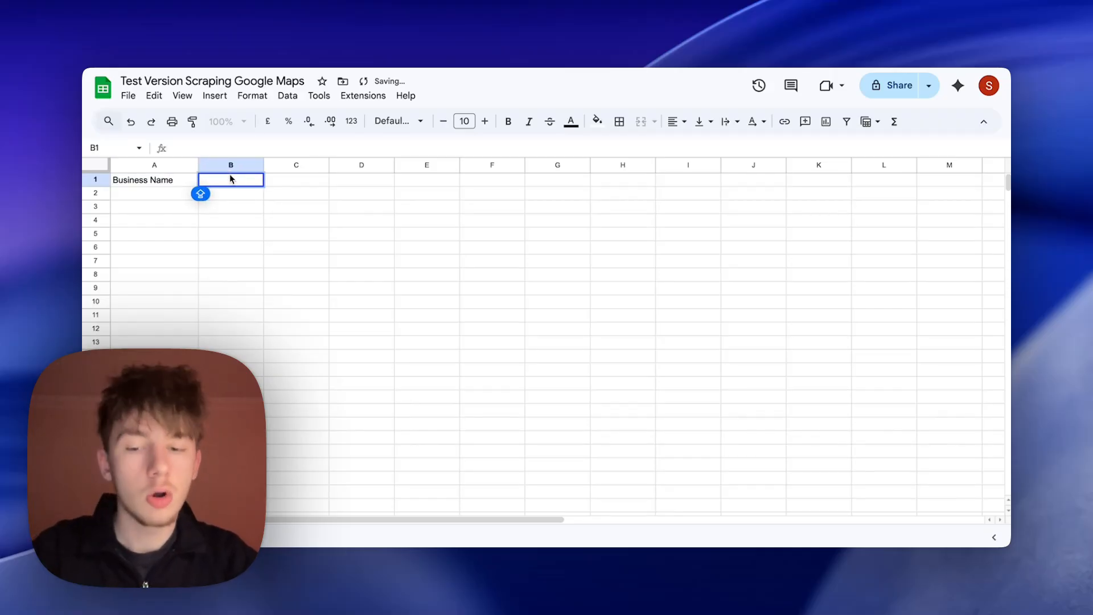
pyautogui.write('Phjo')
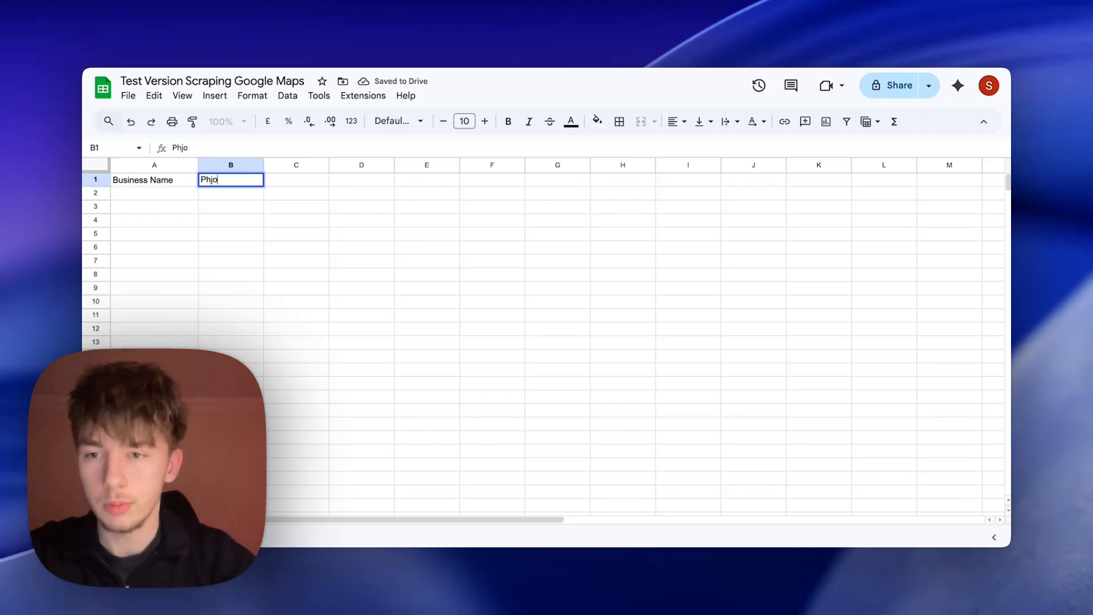
pyautogui.press('BackSpace')
pyautogui.write('one Number')
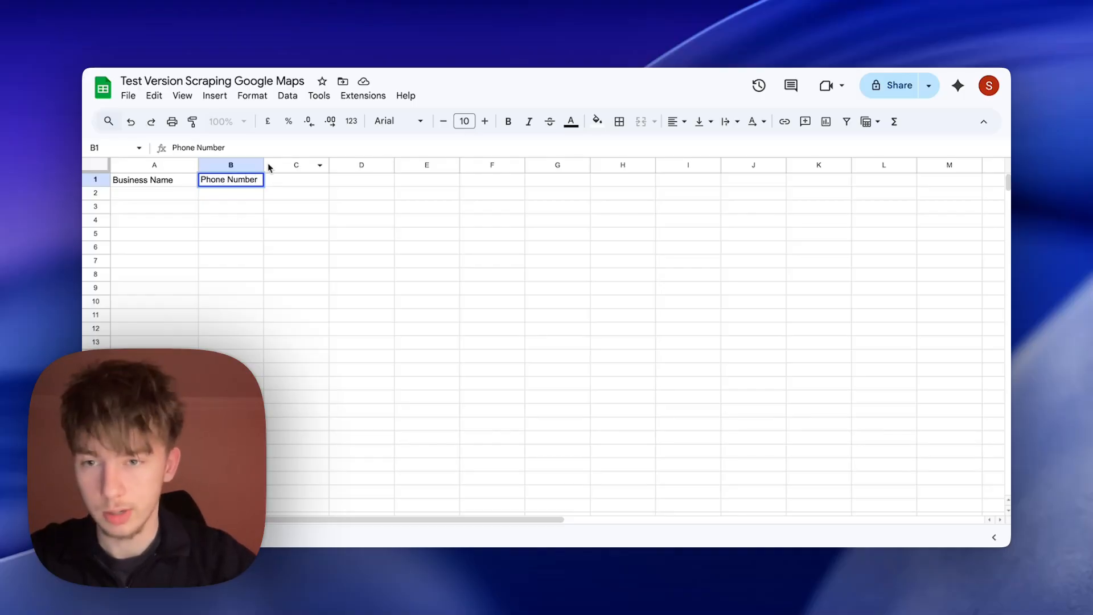
pyautogui.moveTo(265, 165); pyautogui.dragTo(293, 165)
pyautogui.click(246, 237)
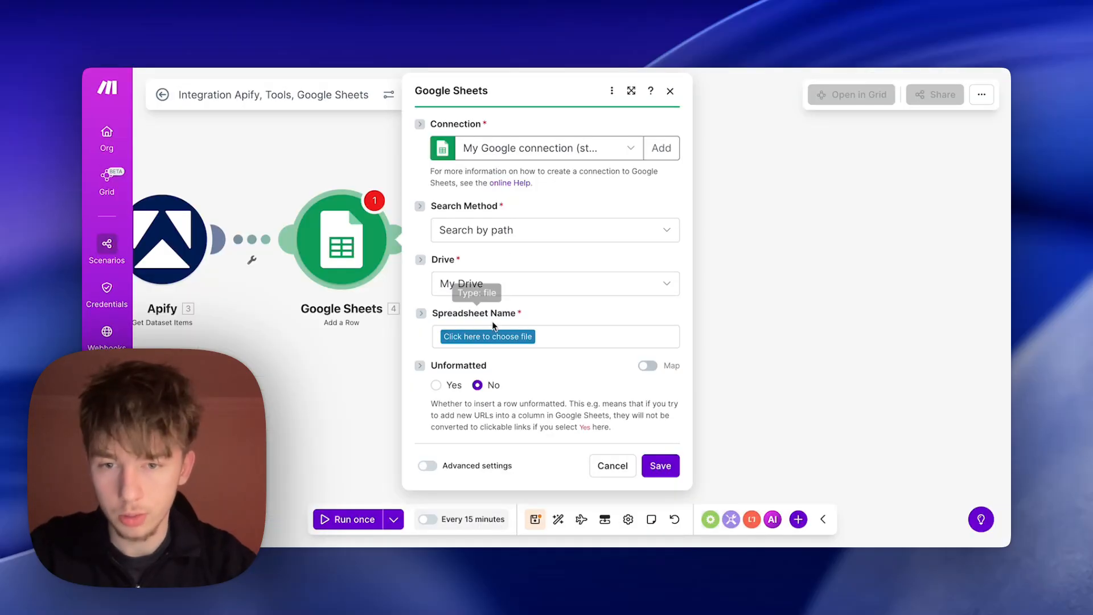
# In Make's Add a Row module, choose the spreadsheet "Test Version Scraping Google Maps" and its Sheet1.
pyautogui.click(489, 336)
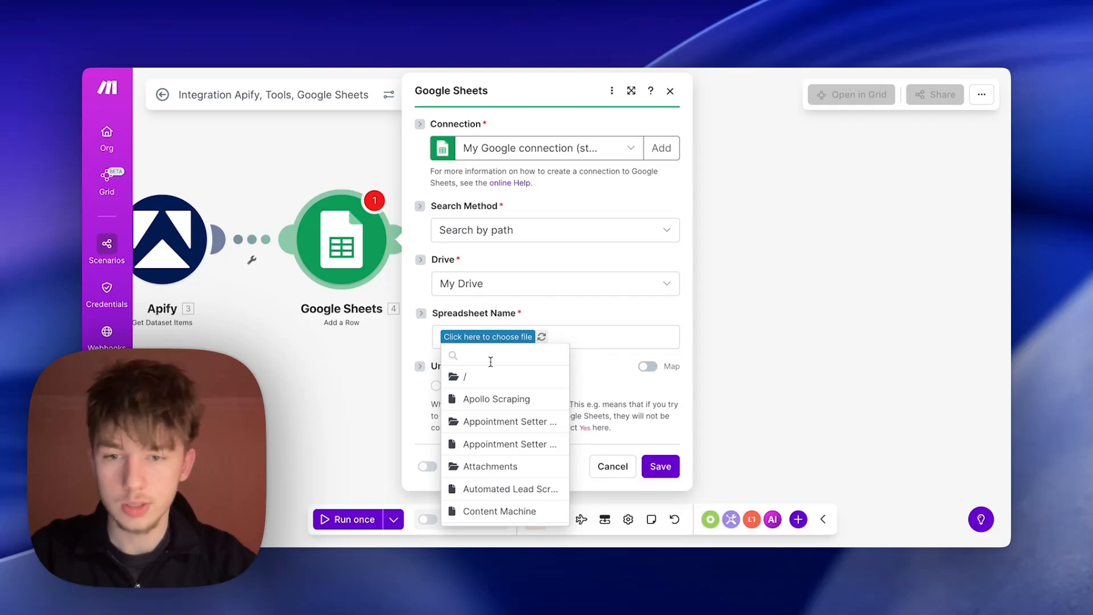
pyautogui.write('Test')
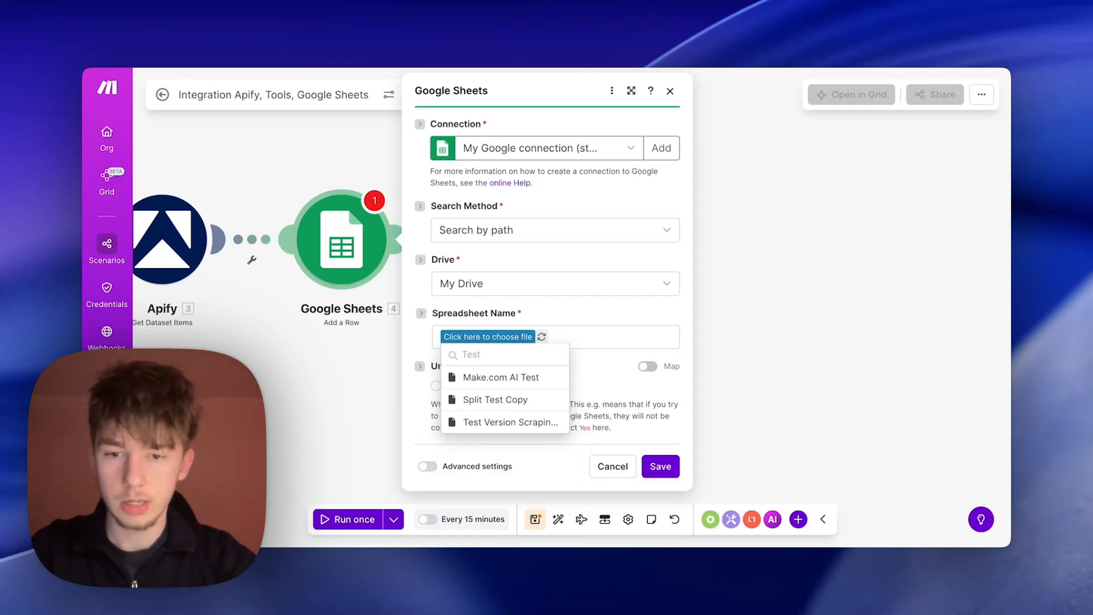
pyautogui.click(510, 422)
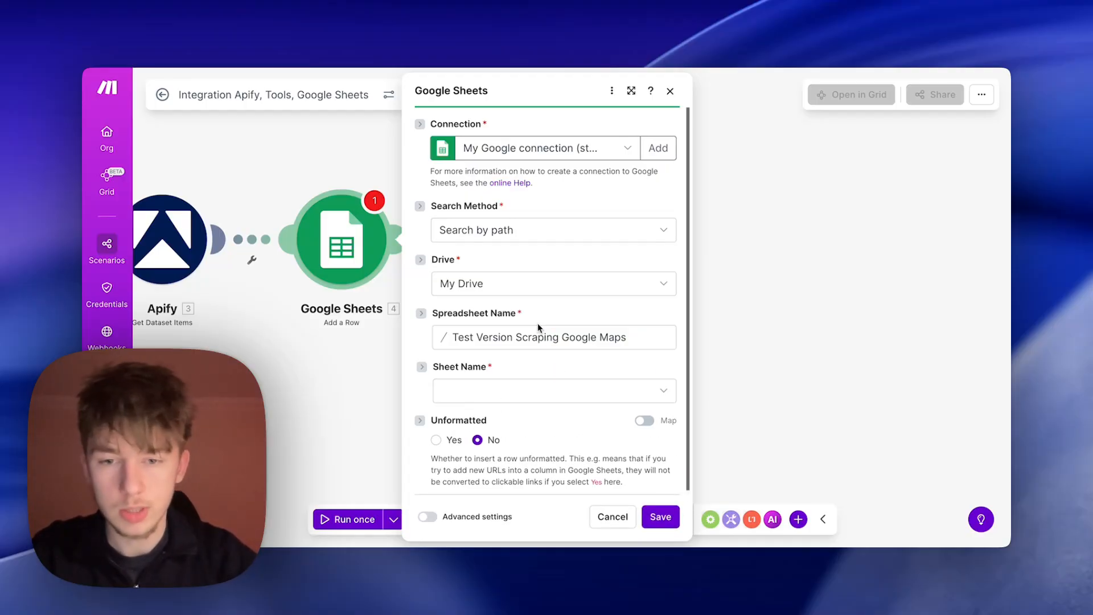
pyautogui.scroll(-1, 537, 323)
pyautogui.click(496, 397)
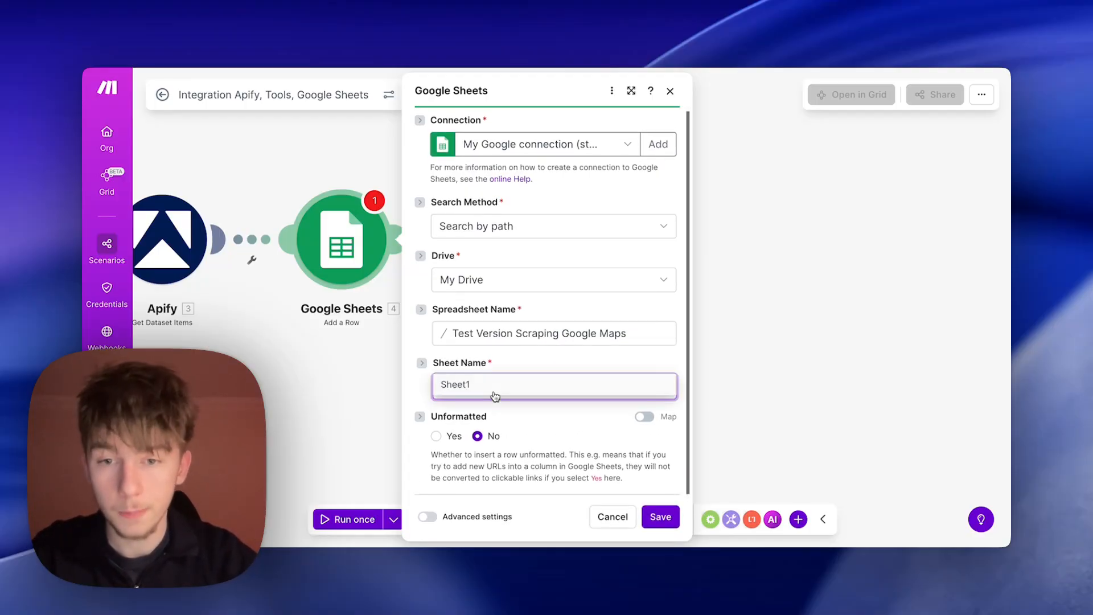
pyautogui.click(472, 364)
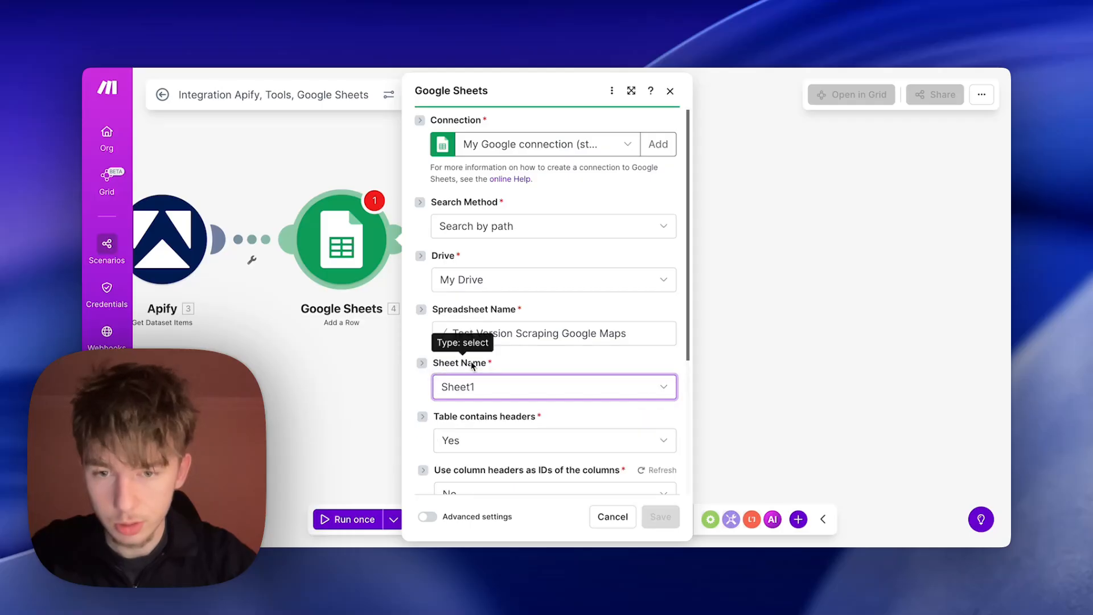
# Check which Apify items can be mapped to the Business Name column and save the Add a Row module.
pyautogui.scroll(-4, 478, 319)
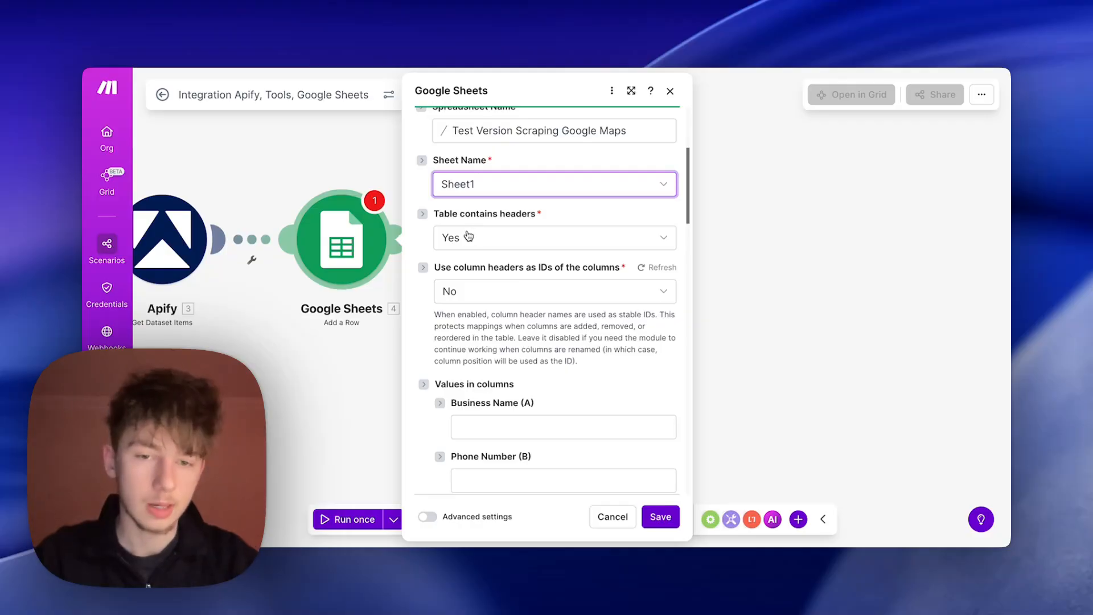
pyautogui.scroll(-1, 493, 406)
pyautogui.scroll(-3, 492, 406)
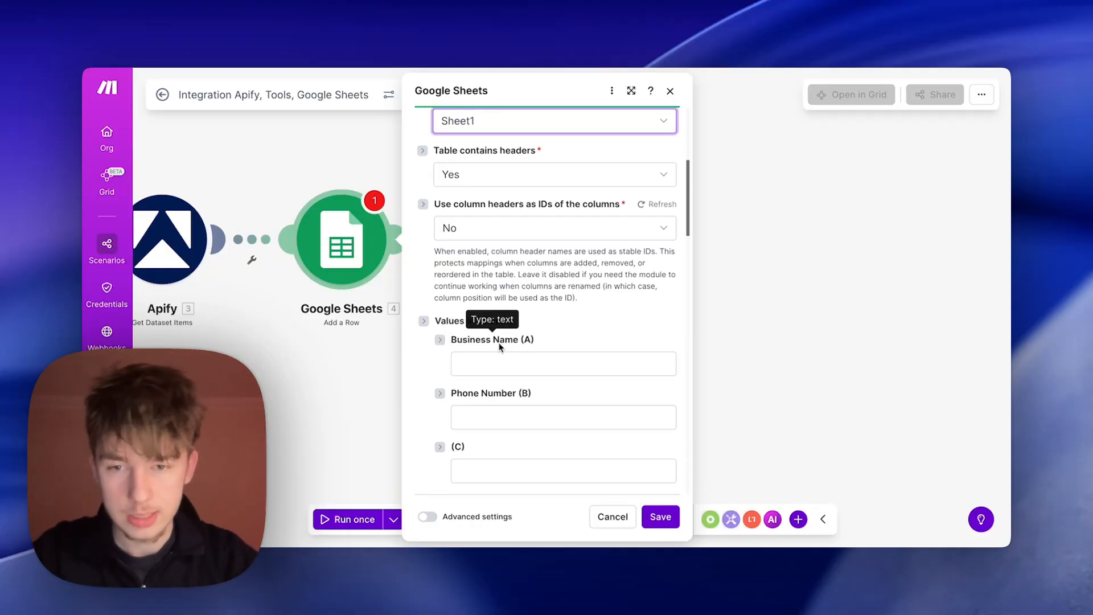
pyautogui.scroll(-5, 466, 345)
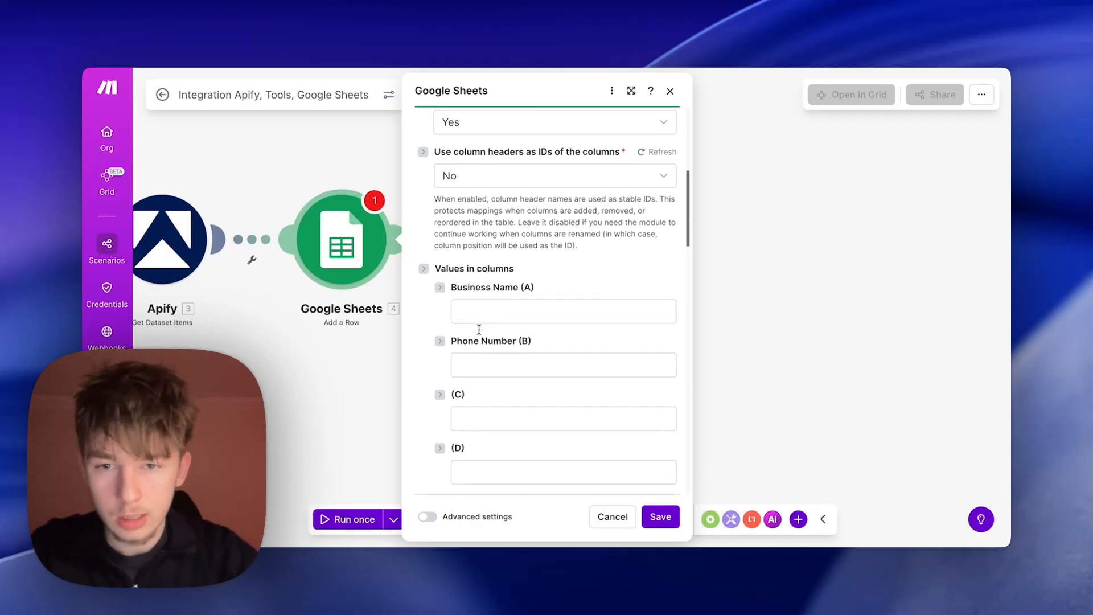
pyautogui.click(493, 282)
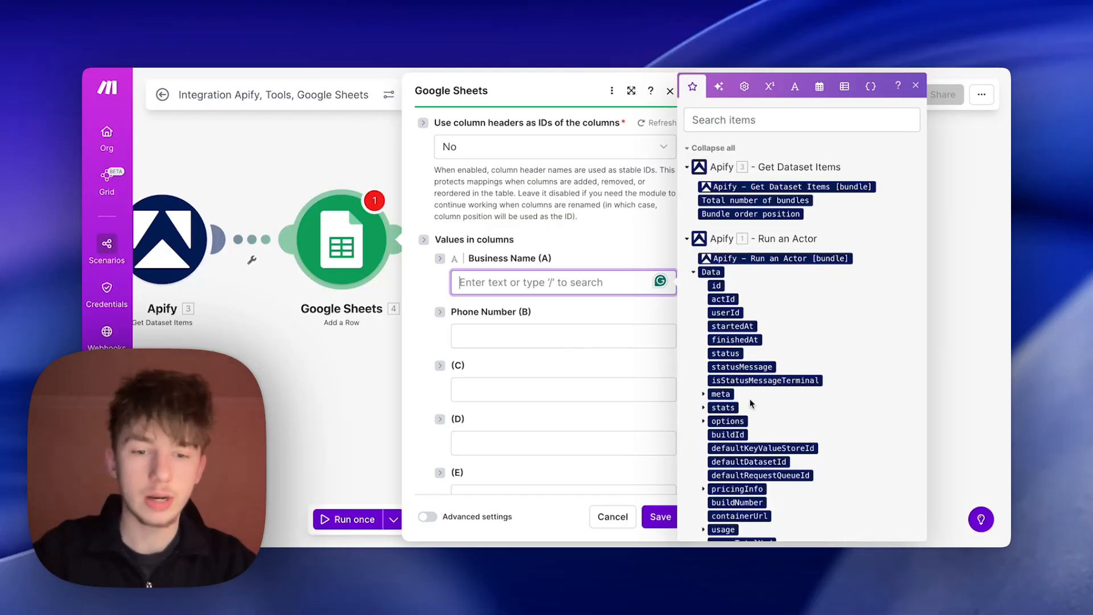
pyautogui.scroll(-5, 733, 463)
pyautogui.scroll(-3, 732, 463)
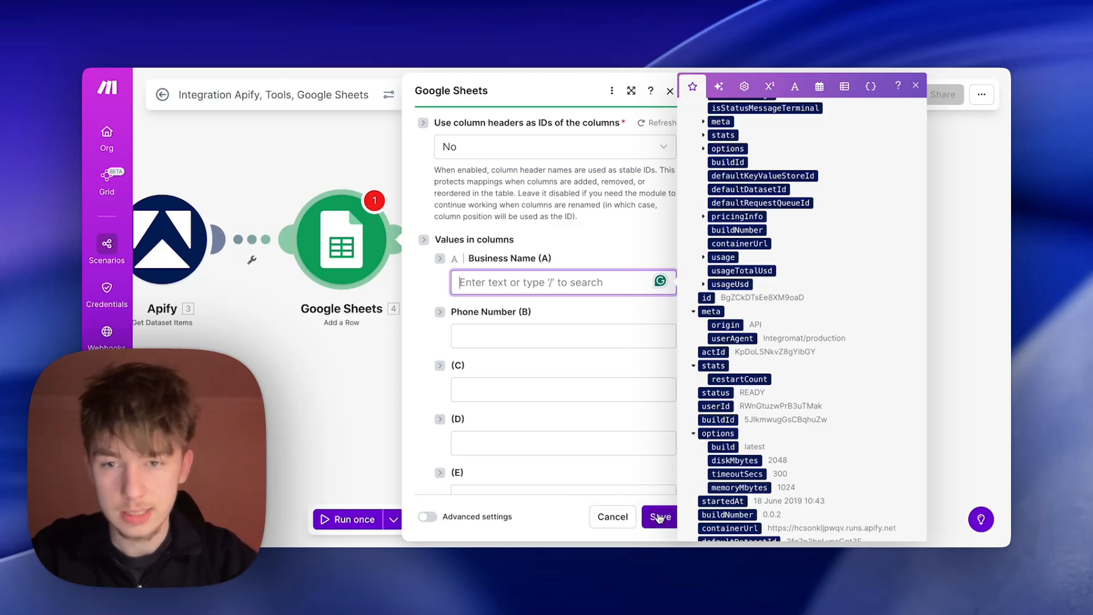
pyautogui.click(659, 517)
# Unlink the Google Sheets module from the Apify Get Dataset Items module.
pyautogui.click(351, 240)
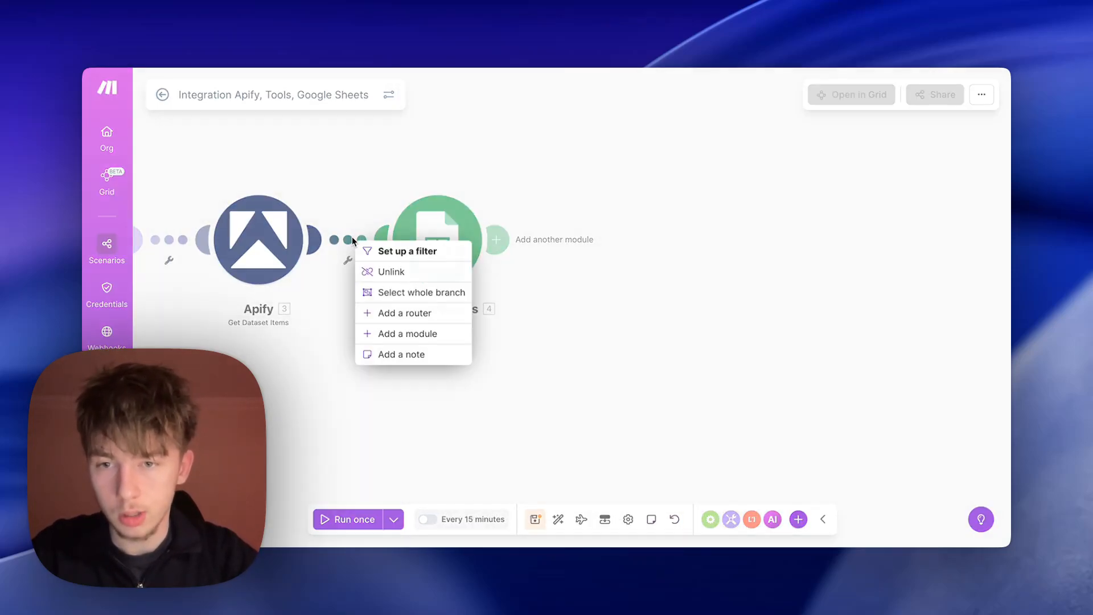
pyautogui.click(380, 272)
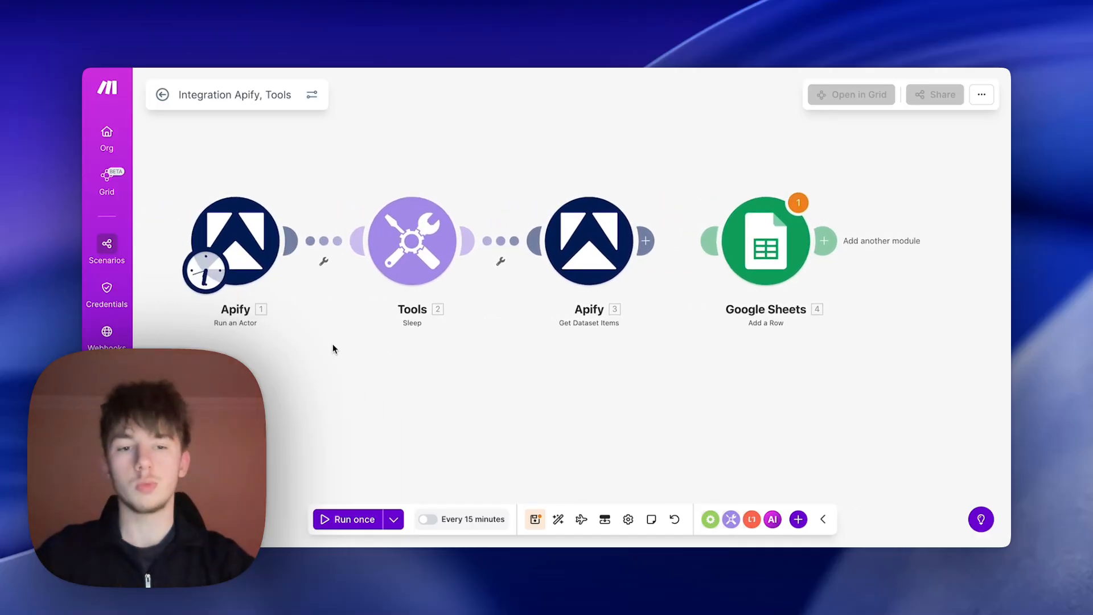
pyautogui.rightClick(227, 234)
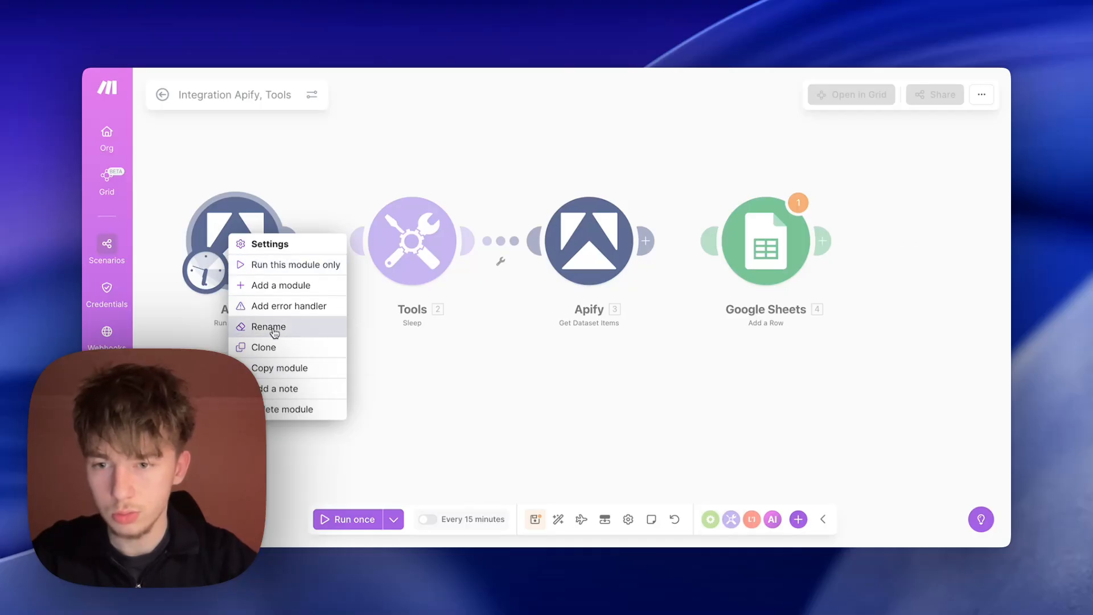
pyautogui.click(385, 326)
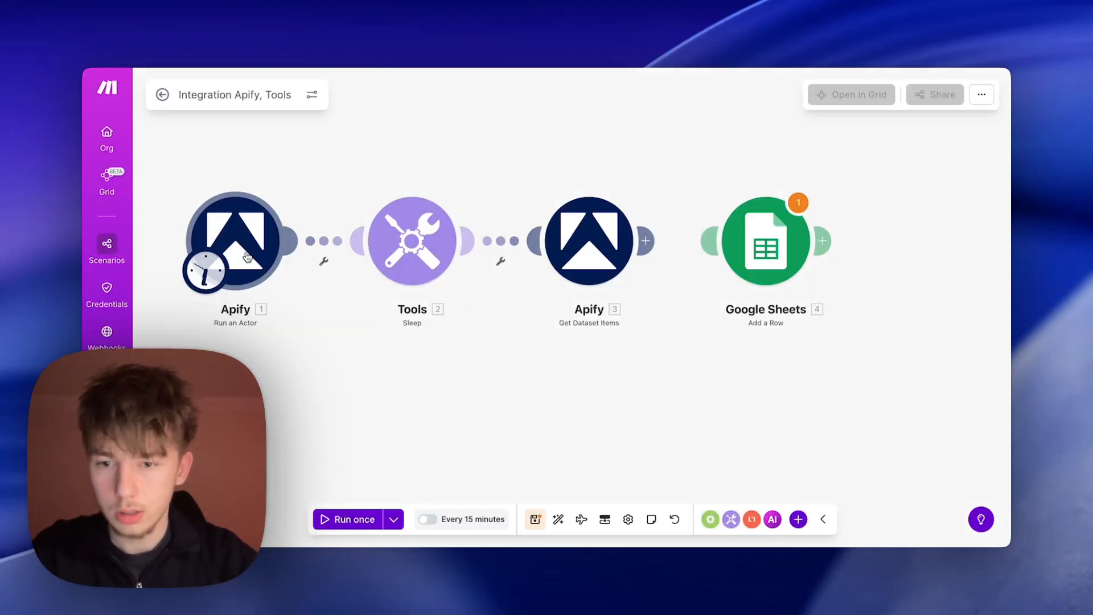
pyautogui.click(247, 257)
pyautogui.press('Escape')
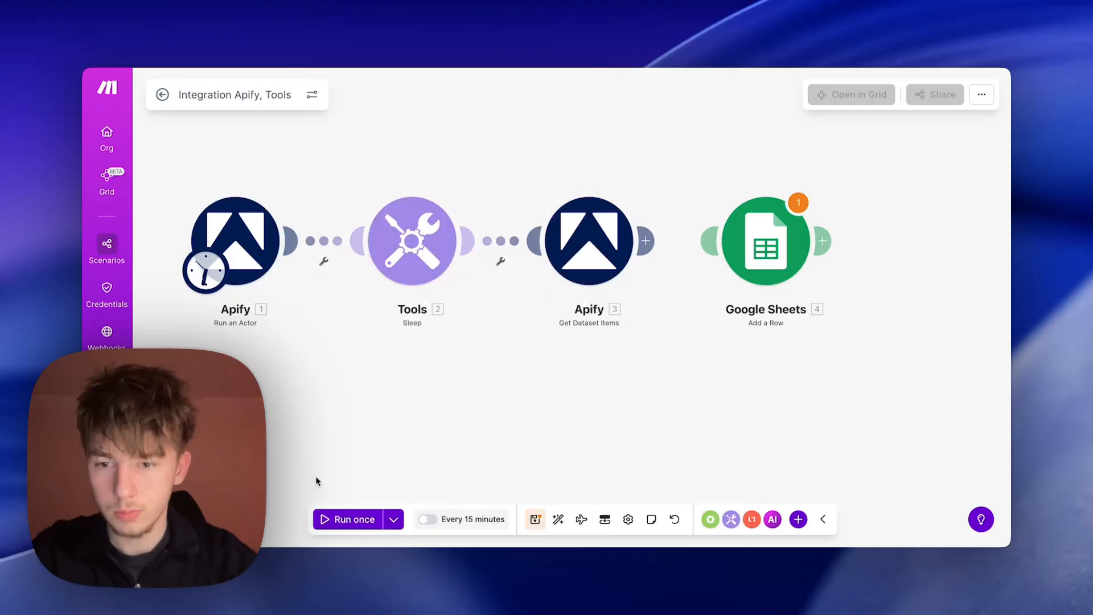
# Run the scenario once and open the list of runs in Apify to check the Google Maps Scraper's progress.
pyautogui.click(333, 519)
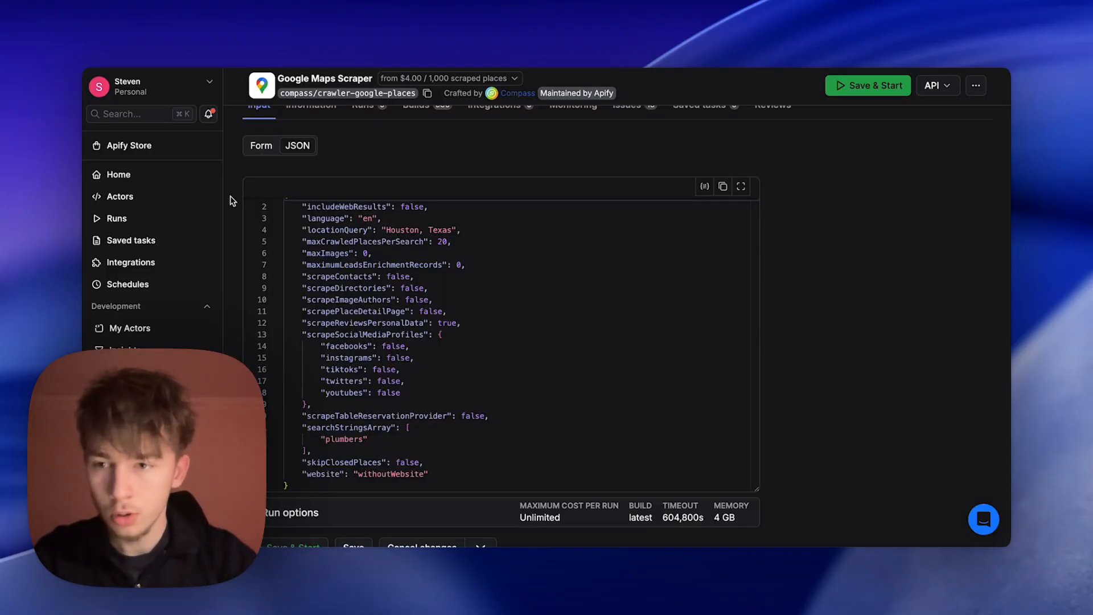
pyautogui.click(163, 217)
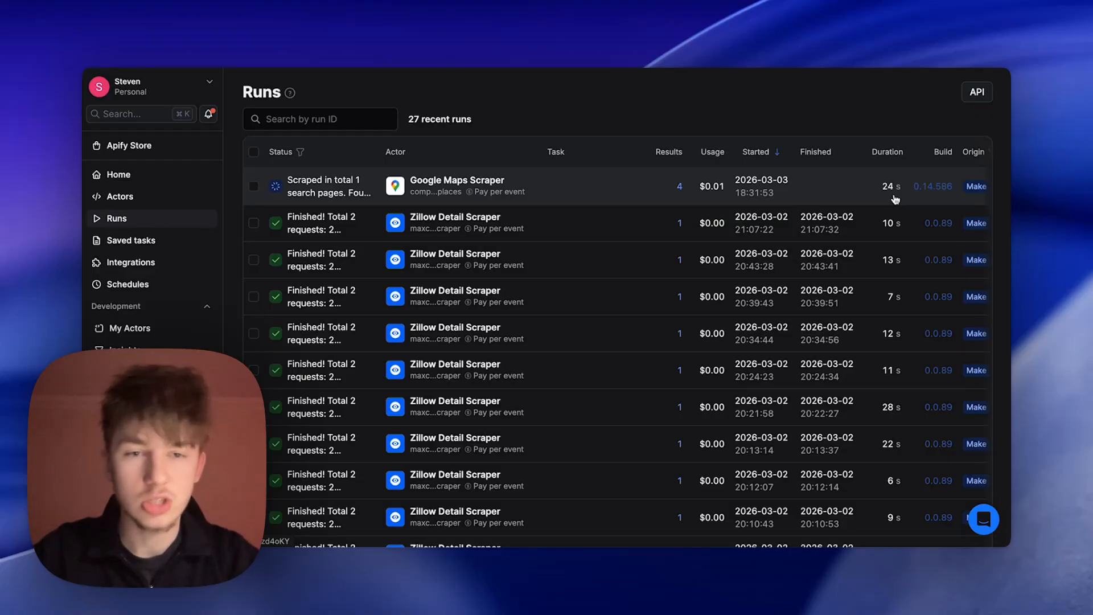
# Open the running Google Maps Scraper run in Apify, and in Make set the Sleep module's delay to 45 seconds and save it.
pyautogui.click(660, 190)
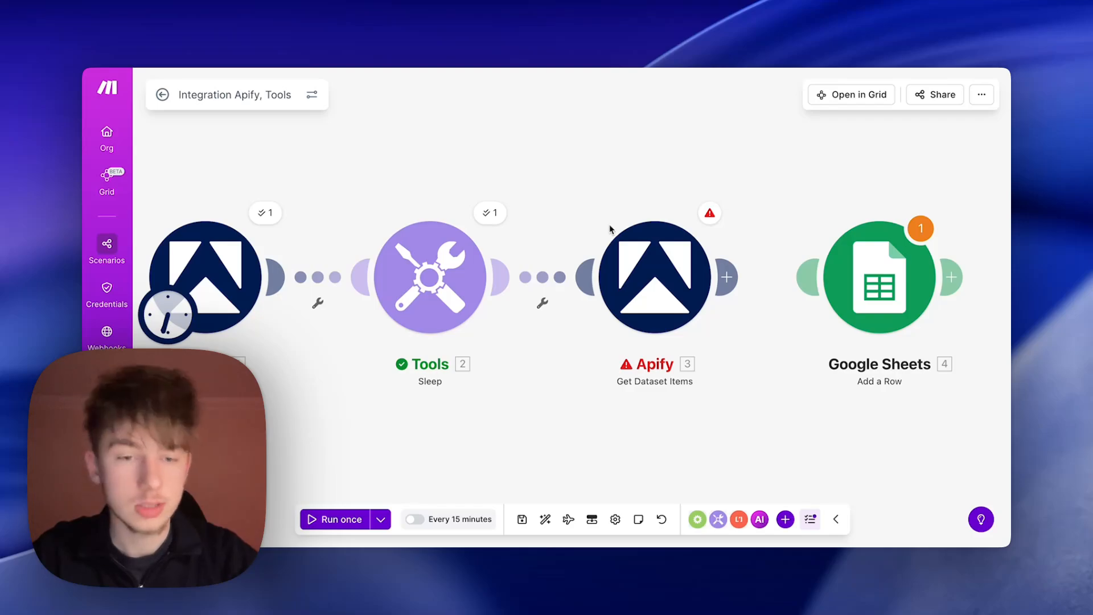
pyautogui.click(430, 277)
pyautogui.click(581, 256)
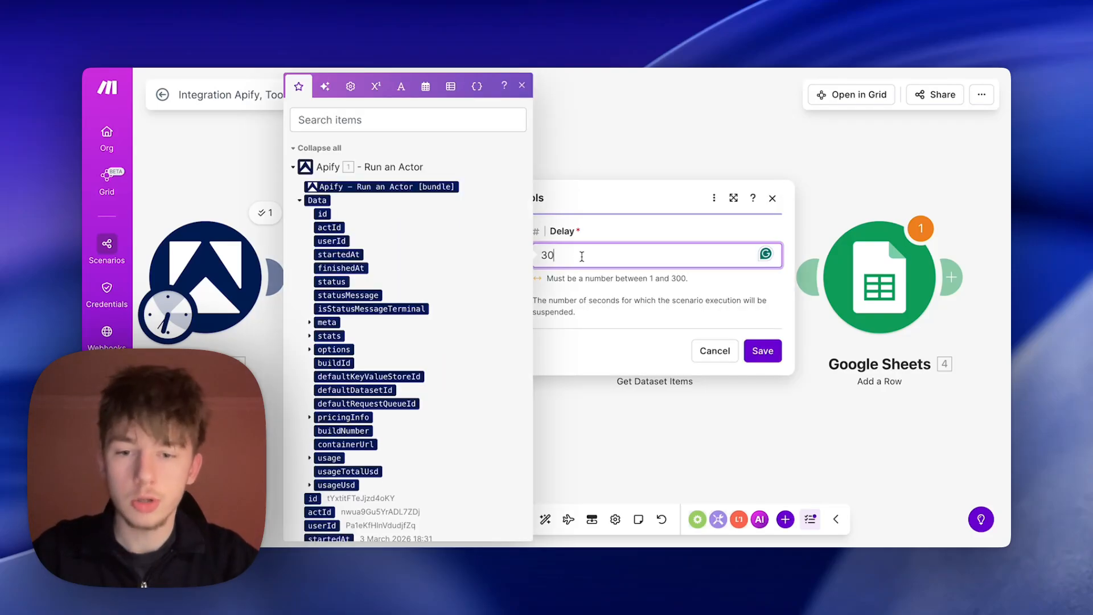
pyautogui.press('BackSpace')
pyautogui.press('BackSpace')
pyautogui.write('45')
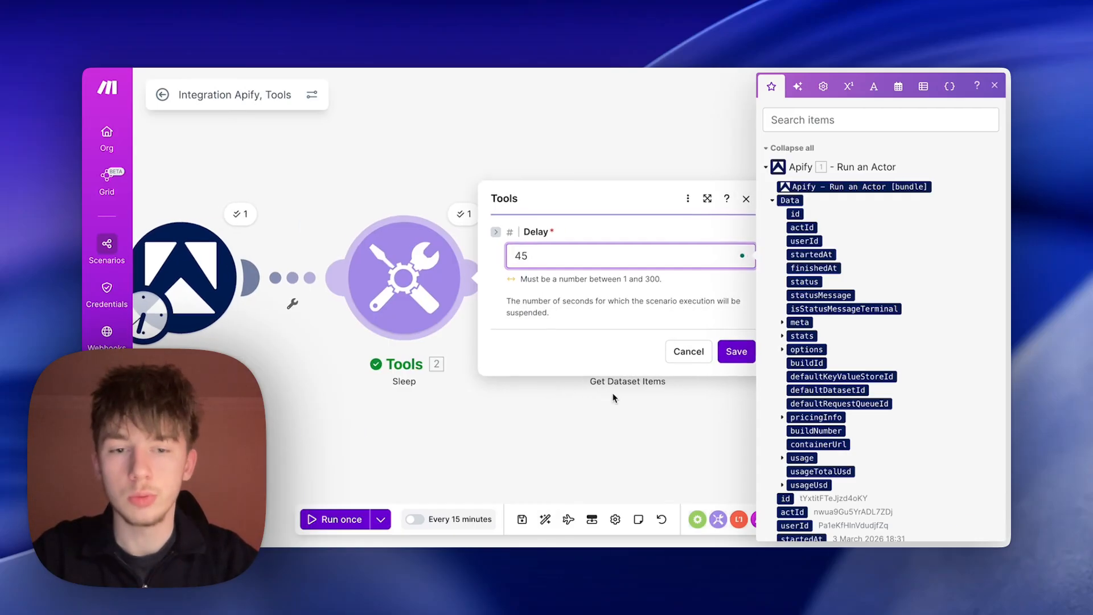
pyautogui.click(727, 350)
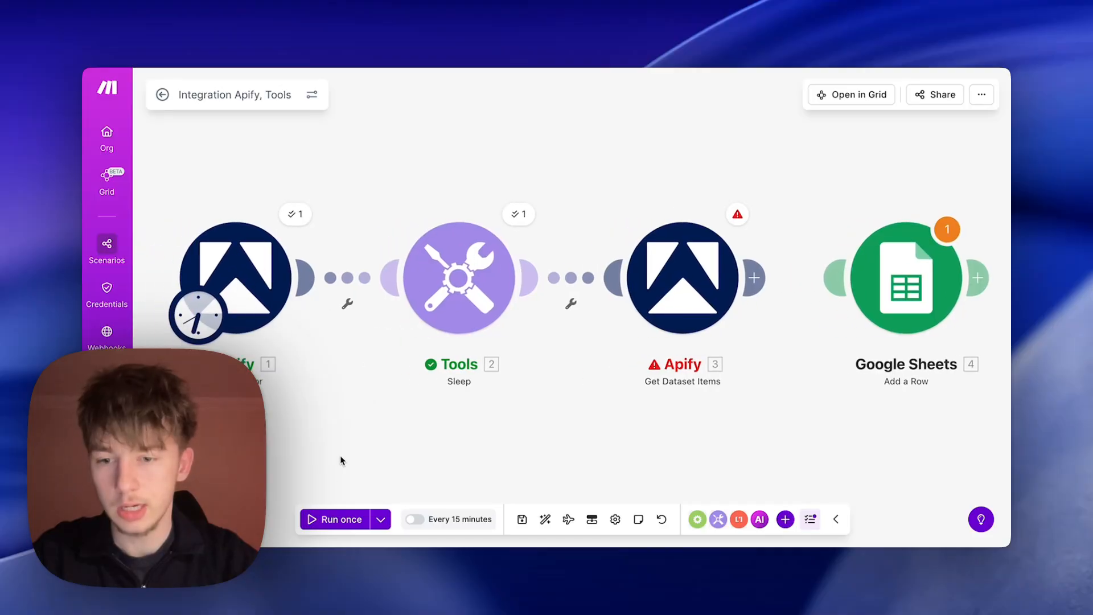
# Run the scenario once, open the newest Google Maps Scraper run in Apify, and dismiss its data-sharing request.
pyautogui.click(324, 518)
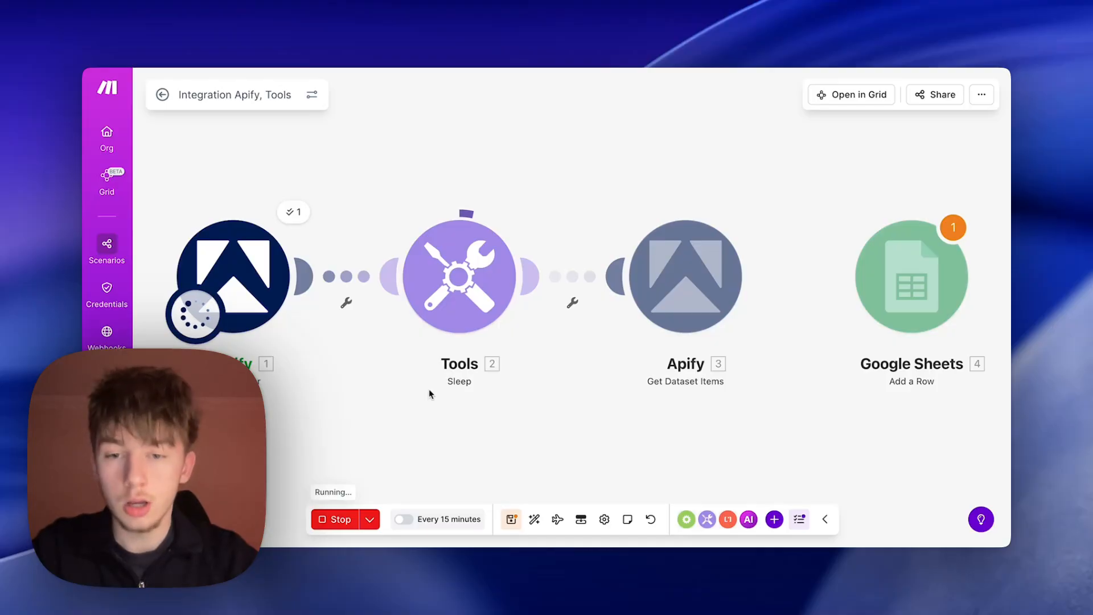
pyautogui.hscroll(1, 429, 389)
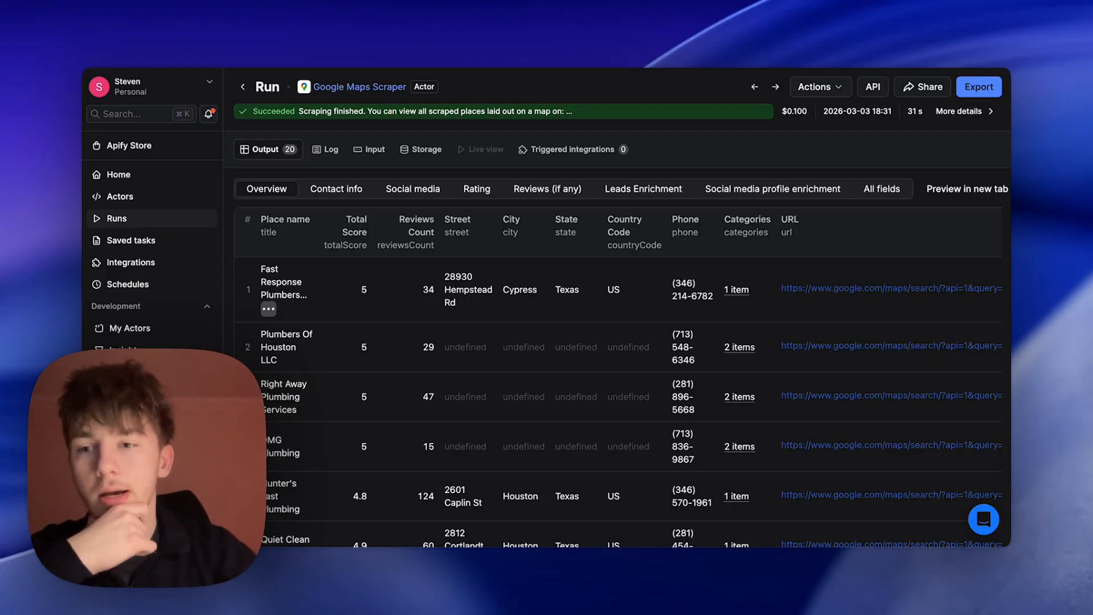
pyautogui.click(144, 222)
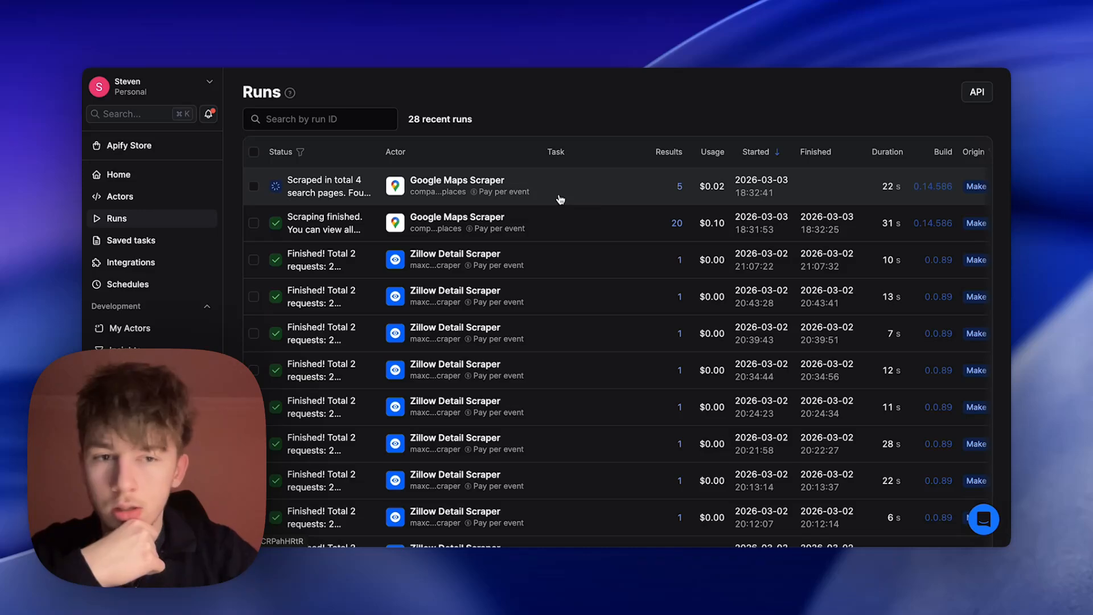
pyautogui.click(558, 198)
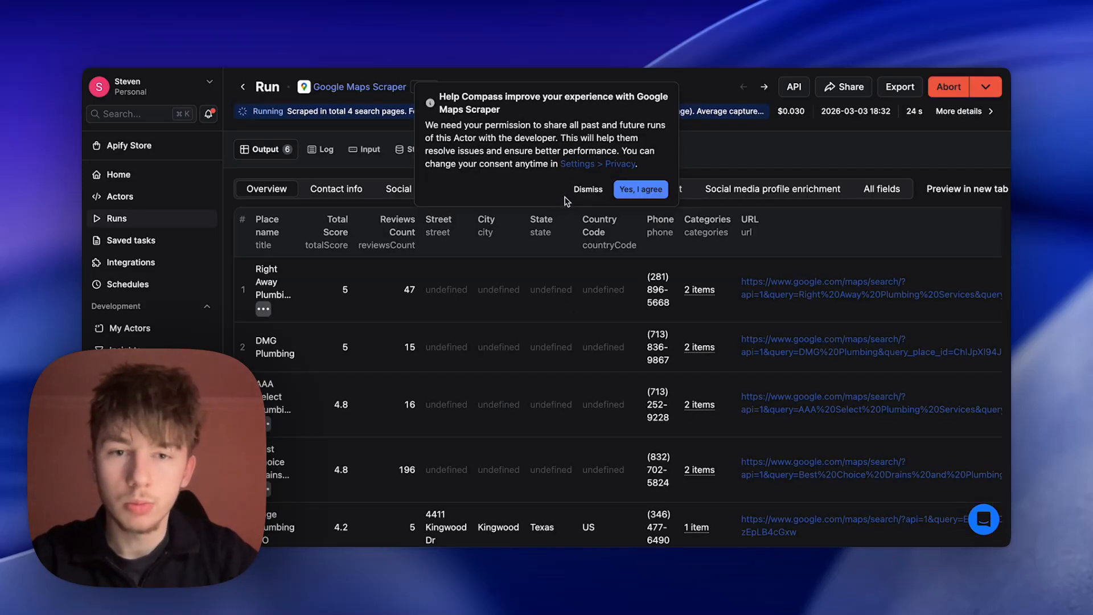
pyautogui.click(581, 193)
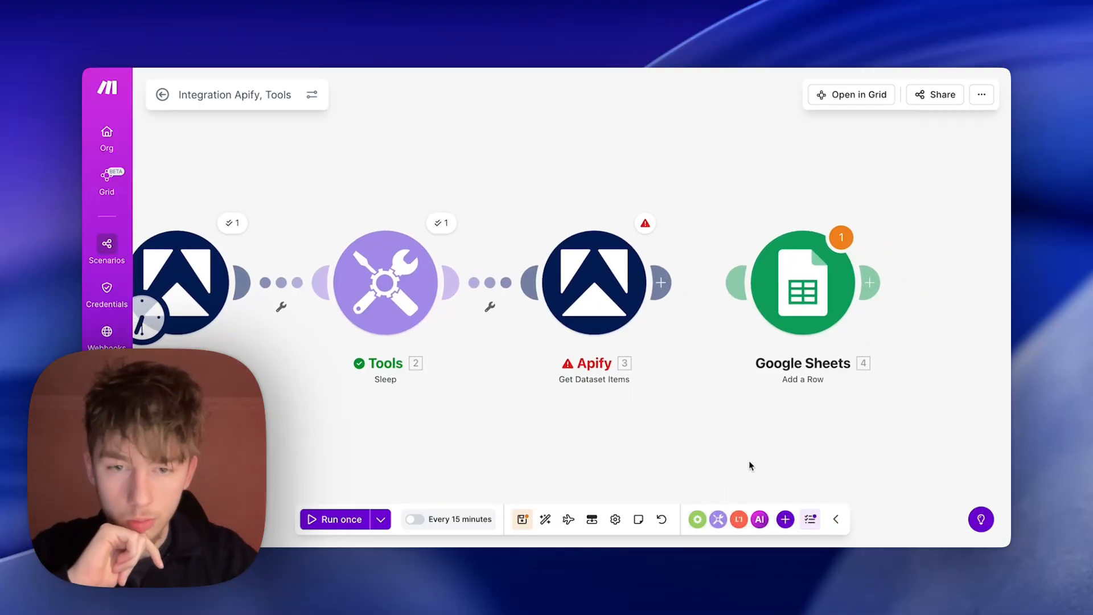
# In Make, inspect the error on the Apify Get Dataset Items module and review the module's settings.
pyautogui.click(633, 238)
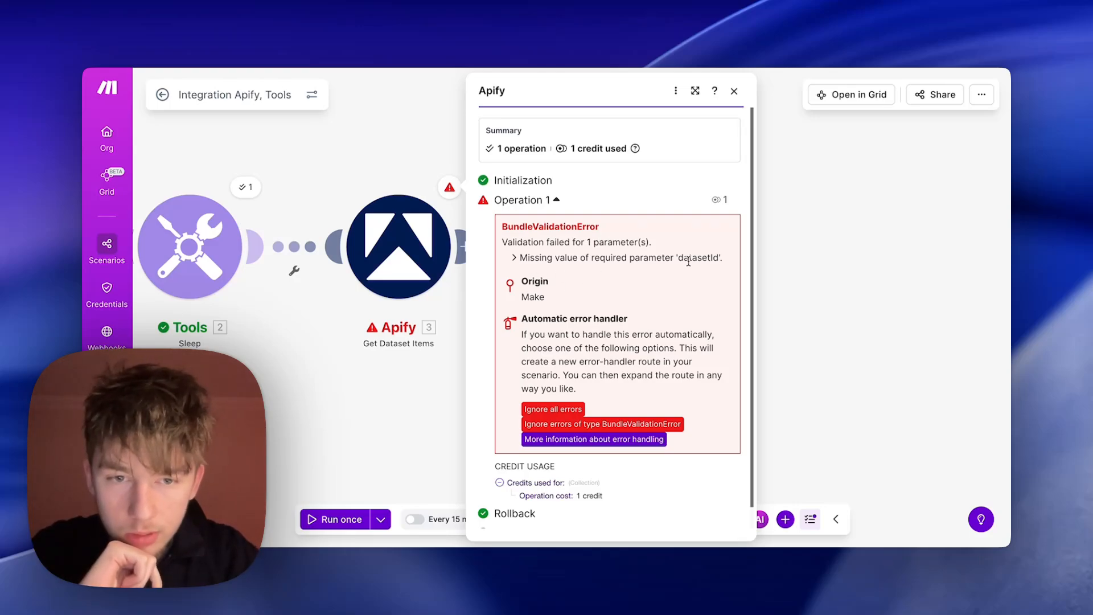
pyautogui.click(418, 290)
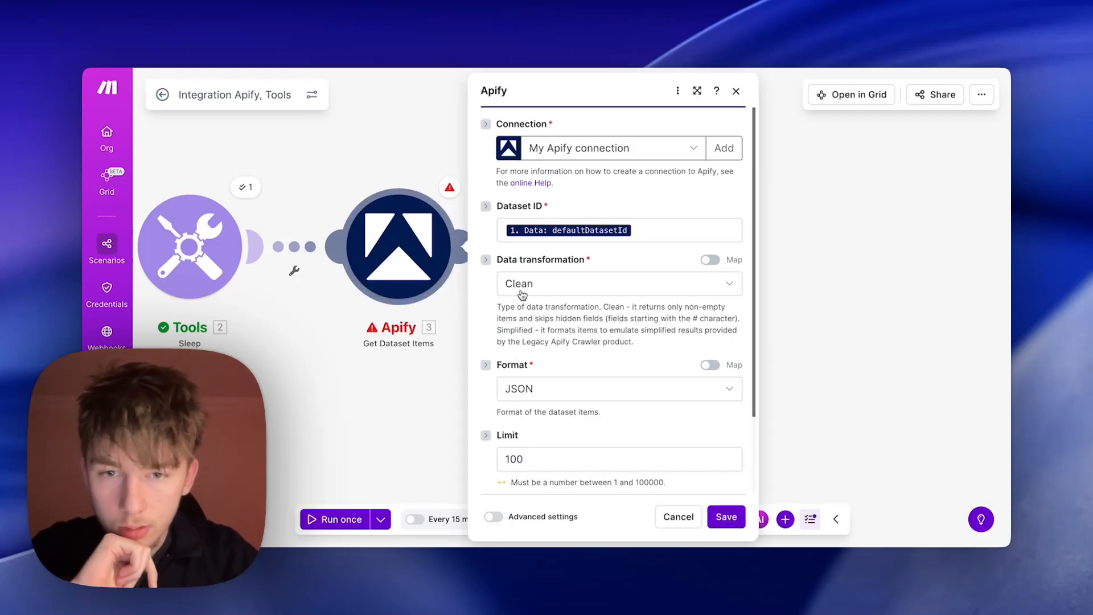
pyautogui.scroll(-2, 591, 300)
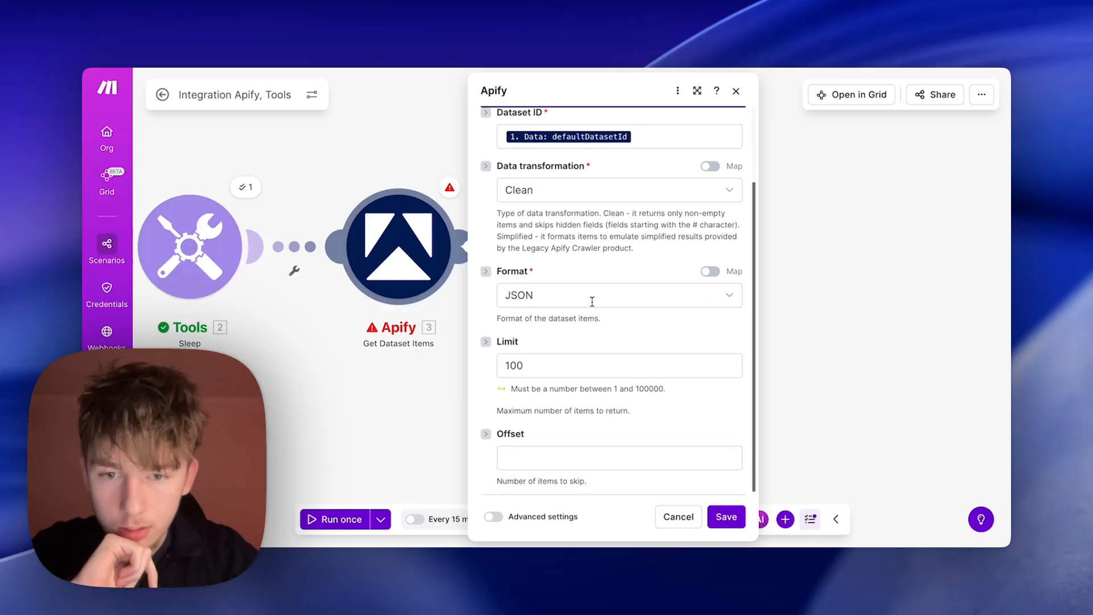
pyautogui.scroll(3, 590, 304)
# Replace the Dataset ID mapping in the Get Dataset Items module with the top-level defaultDatasetId from Run an Actor, outside the Data collection.
pyautogui.click(661, 227)
pyautogui.press('BackSpace')
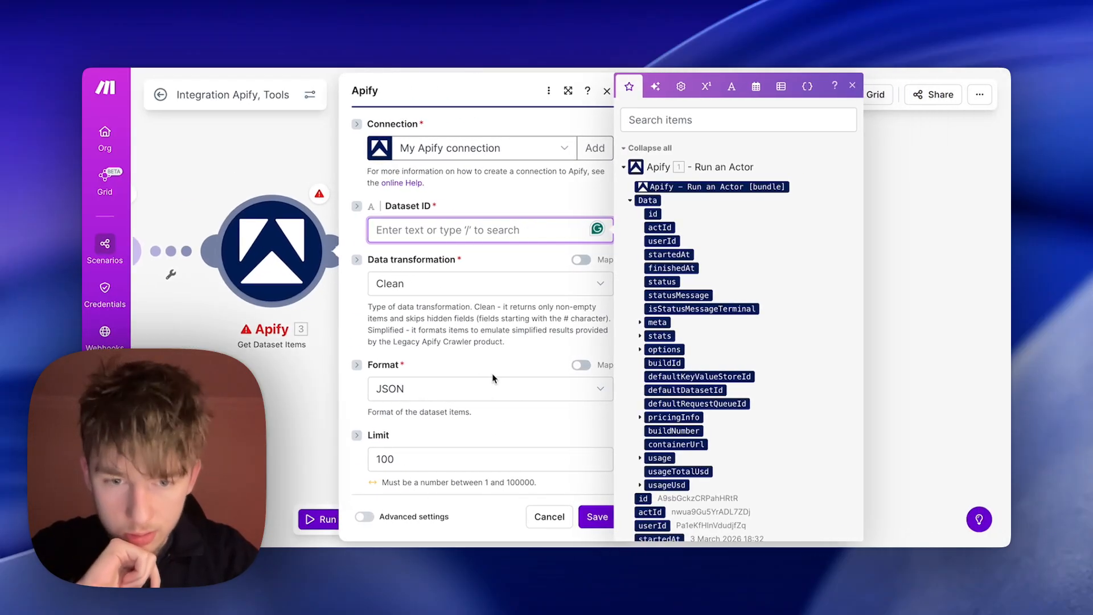
pyautogui.click(789, 271)
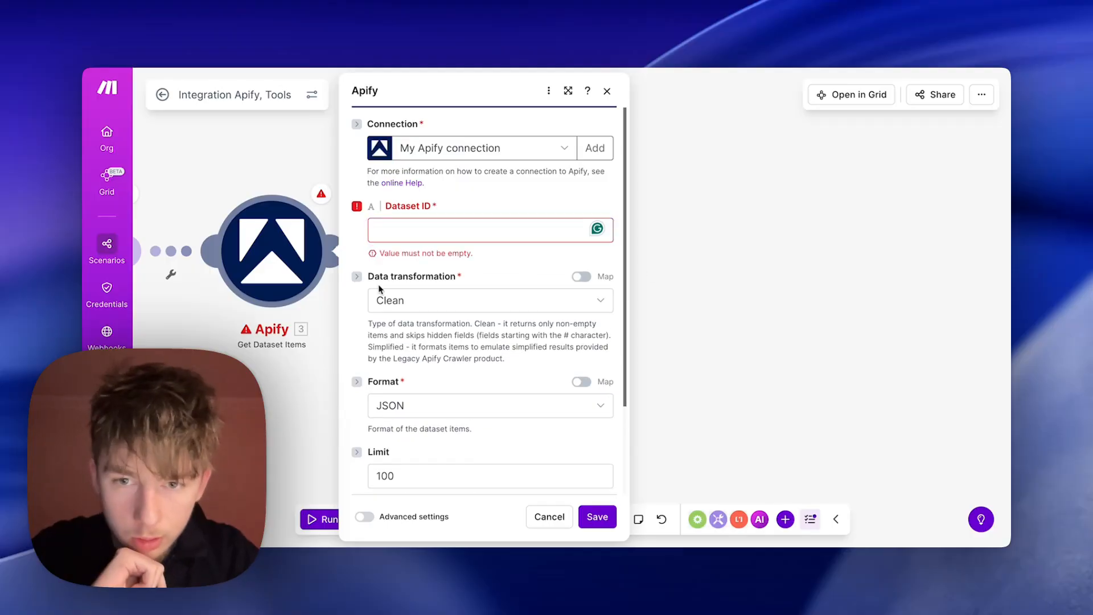
pyautogui.click(399, 225)
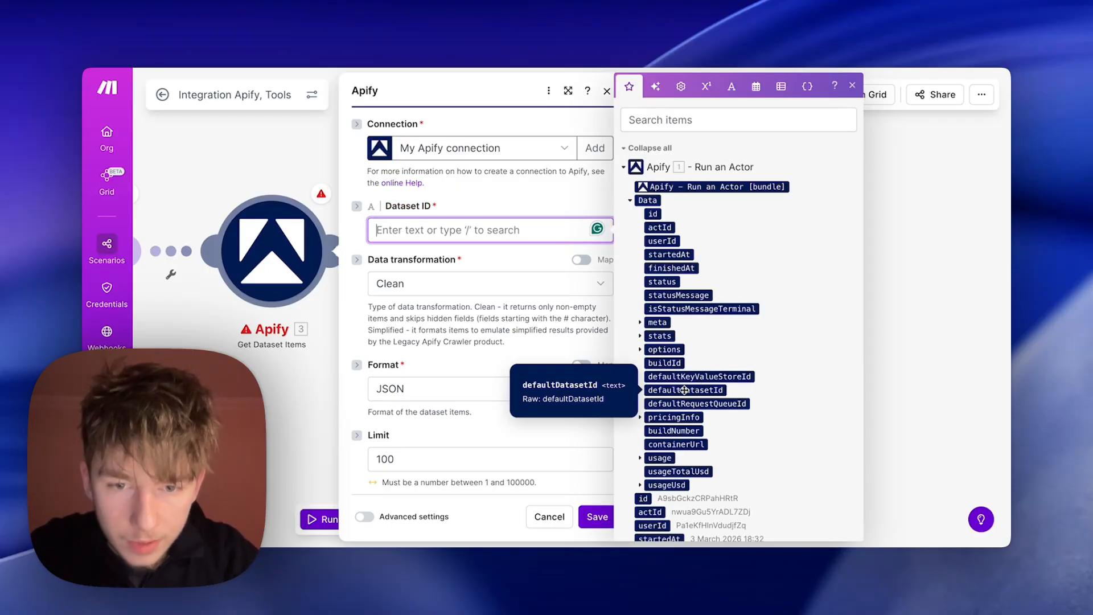
pyautogui.click(684, 390)
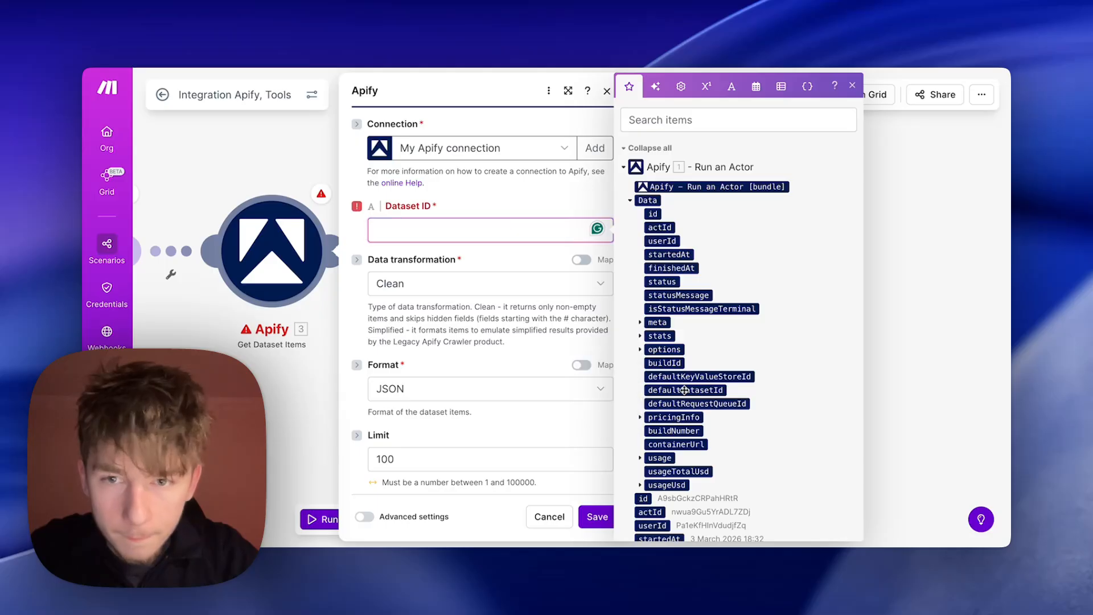
pyautogui.scroll(-3, 704, 381)
pyautogui.scroll(-8, 705, 381)
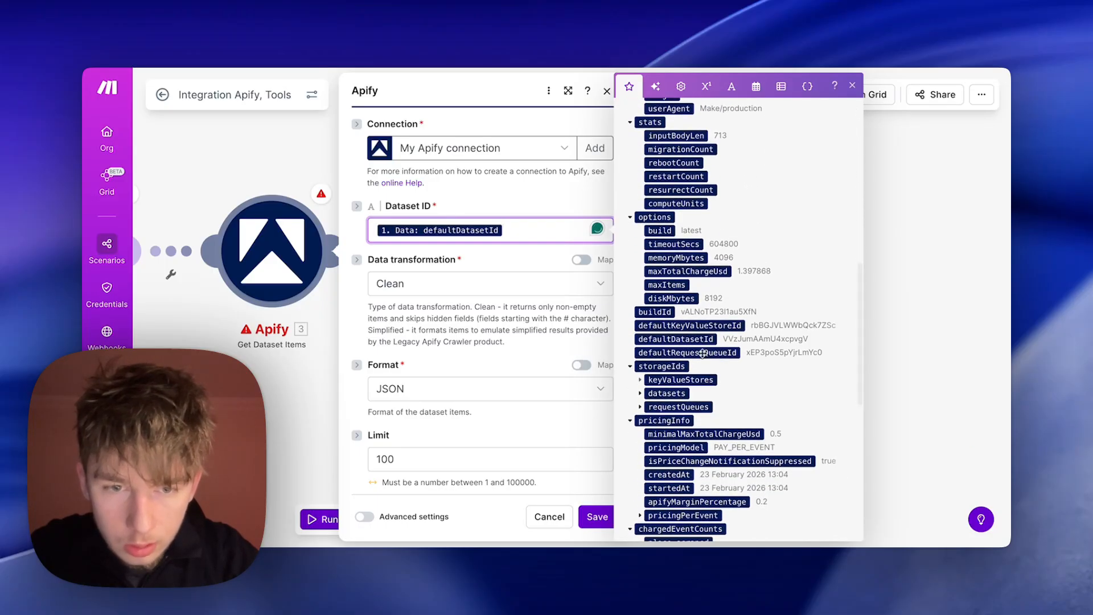
pyautogui.click(690, 339)
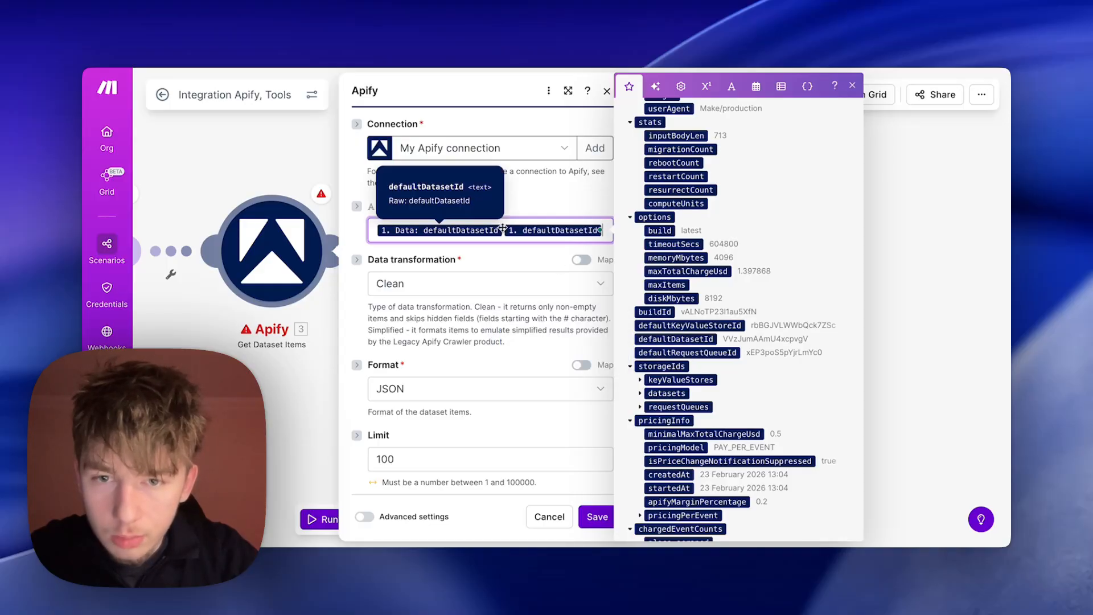
pyautogui.click(502, 230)
pyautogui.press('BackSpace')
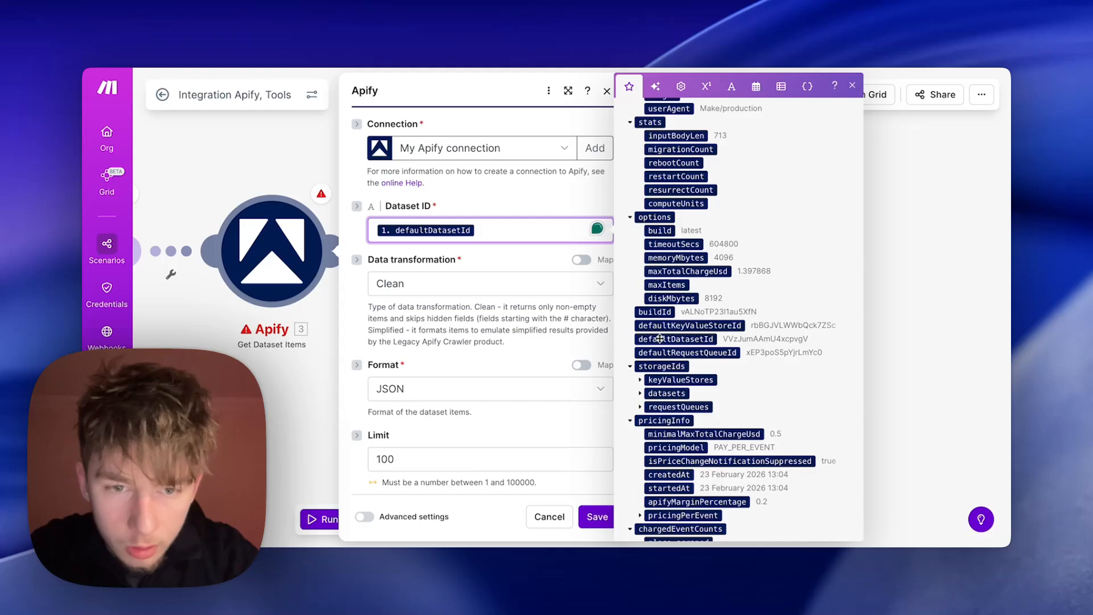
# Compare the defaultDatasetId items inside and outside the Run an Actor Data collection, and save the Get Dataset Items module.
pyautogui.scroll(10, 686, 336)
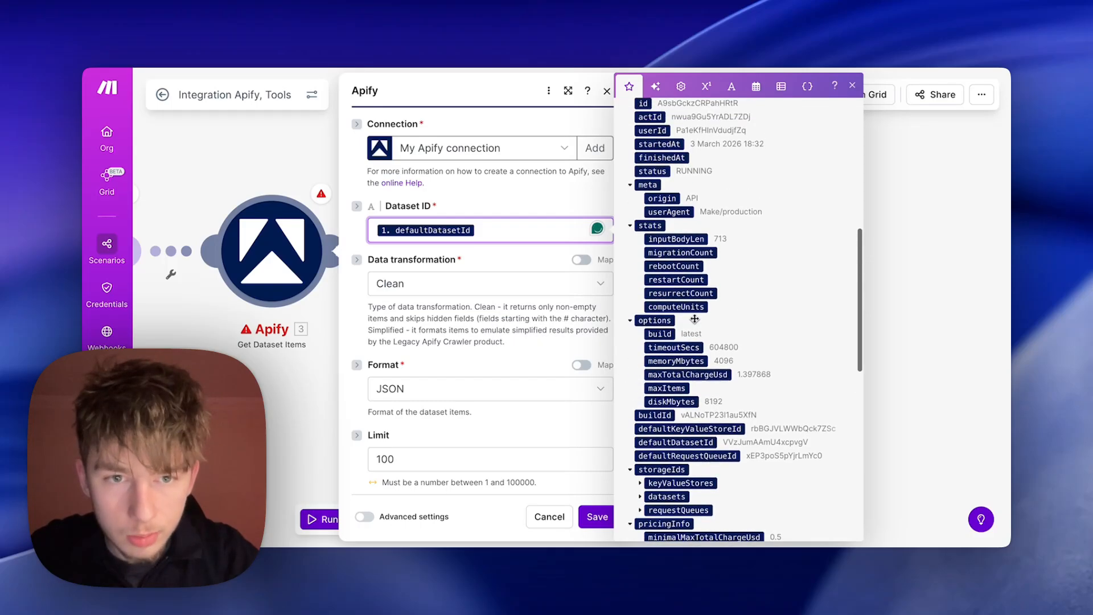
pyautogui.scroll(-8, 694, 319)
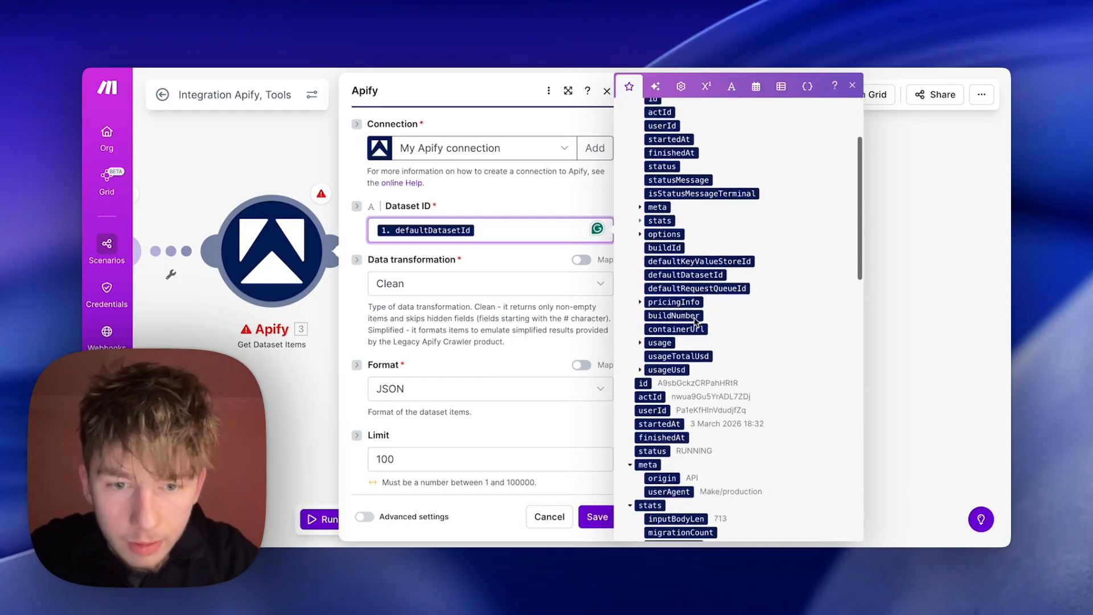
pyautogui.scroll(-2, 695, 322)
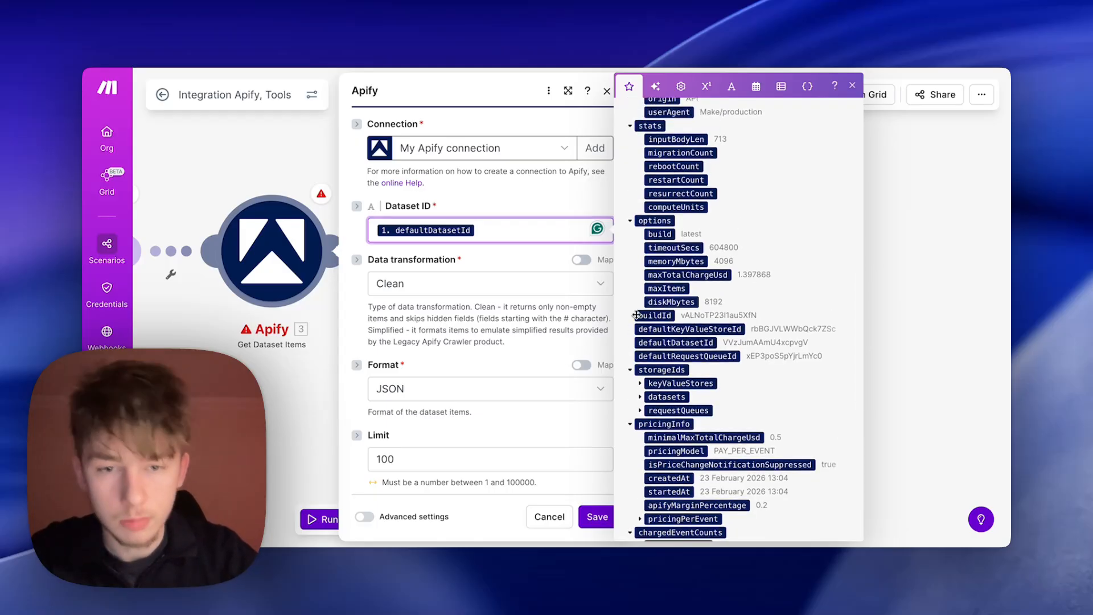
pyautogui.scroll(10, 709, 289)
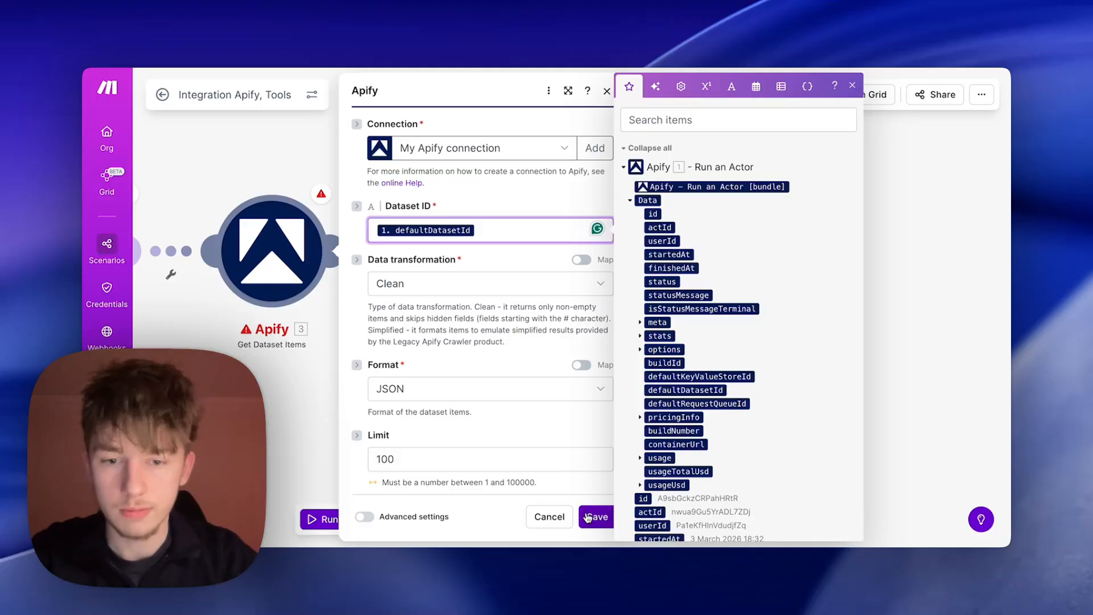
pyautogui.scroll(-10, 690, 392)
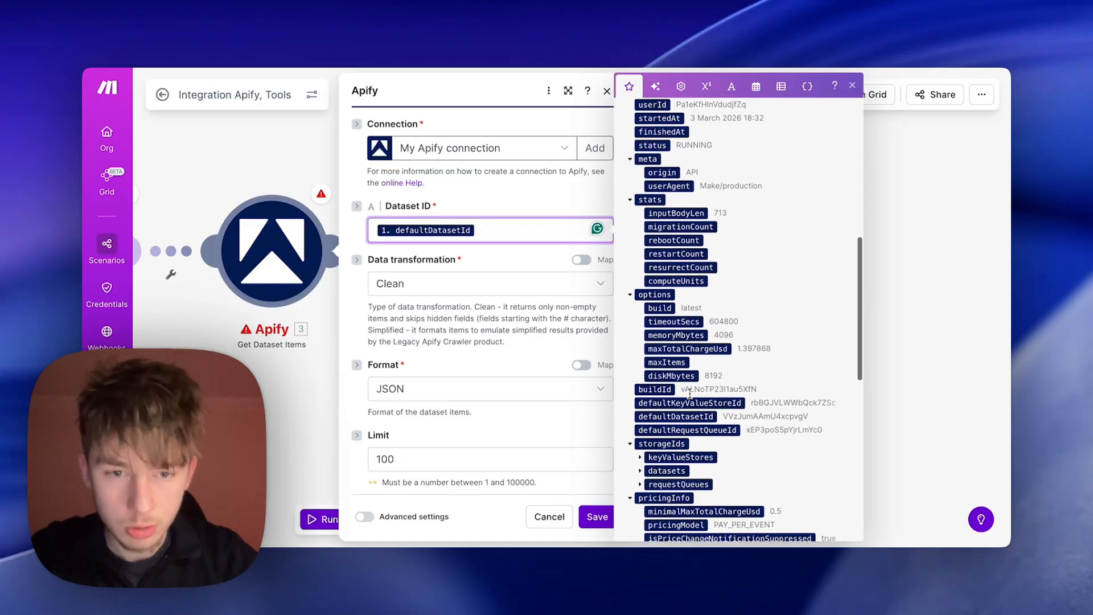
pyautogui.scroll(7, 691, 366)
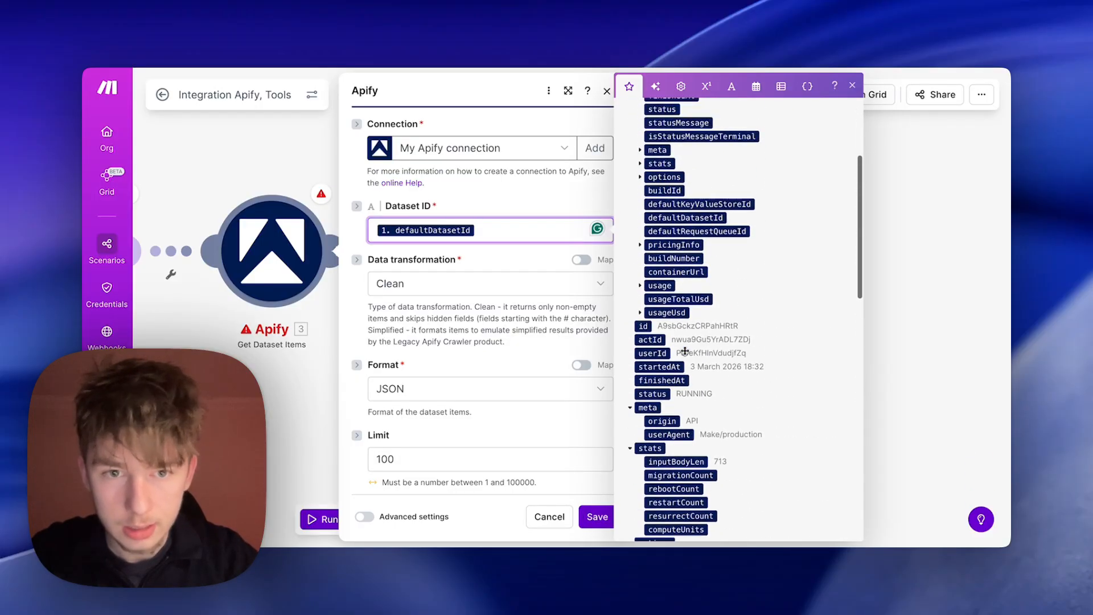
pyautogui.scroll(-6, 698, 409)
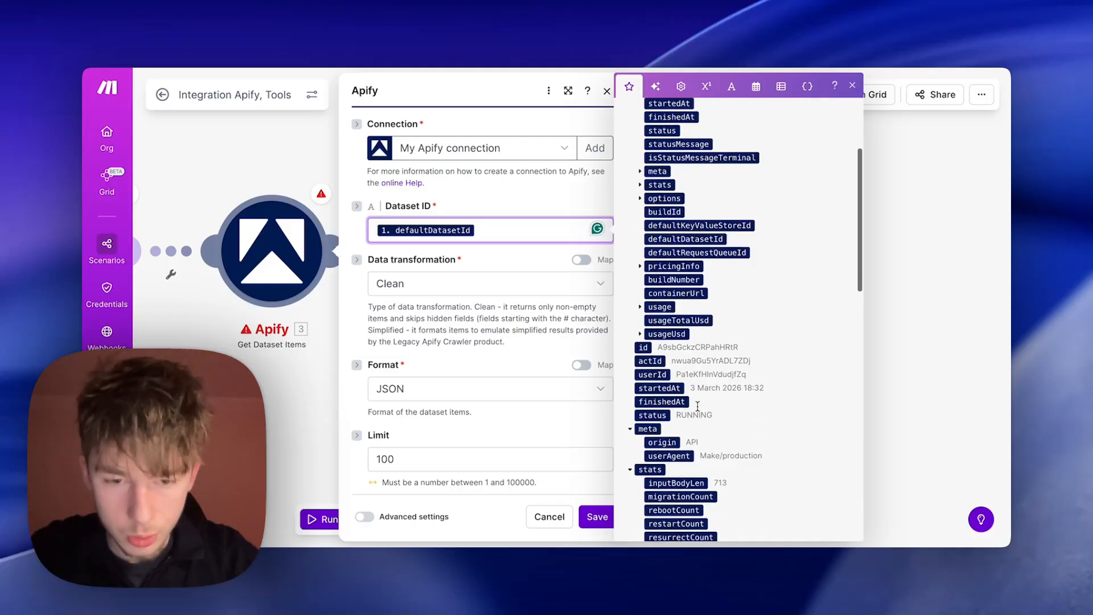
pyautogui.scroll(2, 711, 392)
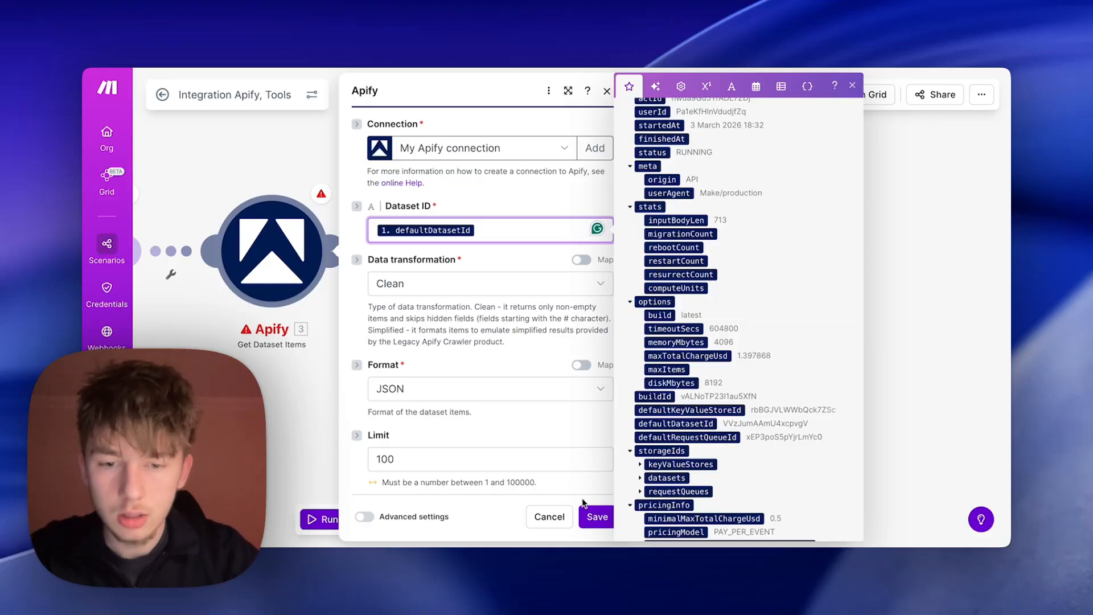
pyautogui.click(587, 514)
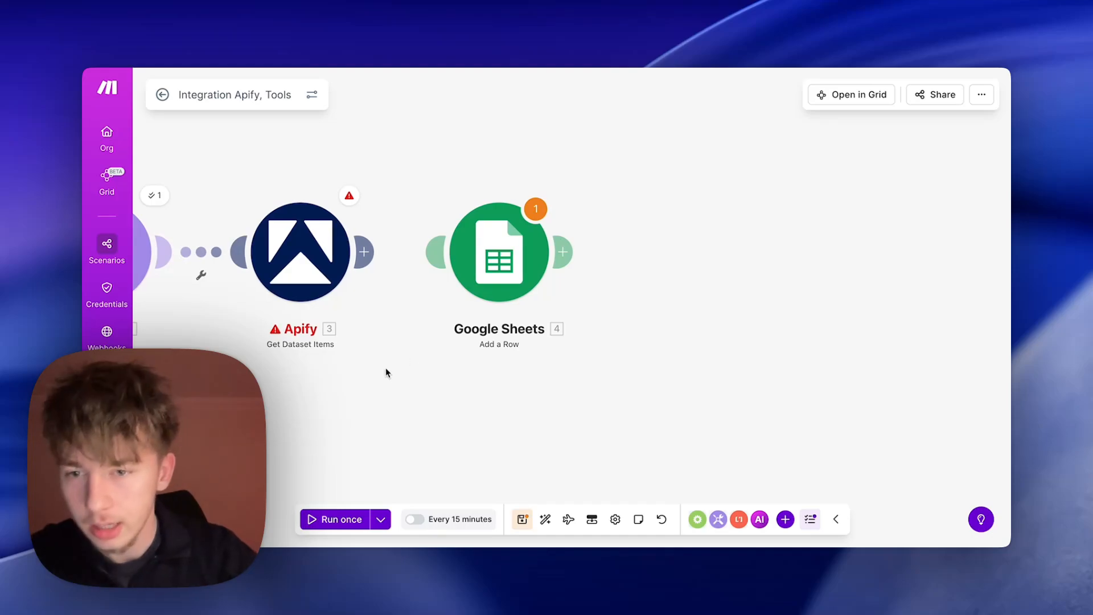
# Run the scenario once with the new Dataset ID mapping and open the most recent Google Maps Scraper run in Apify.
pyautogui.moveTo(434, 358); pyautogui.dragTo(585, 369)
pyautogui.scroll(-2, 581, 378)
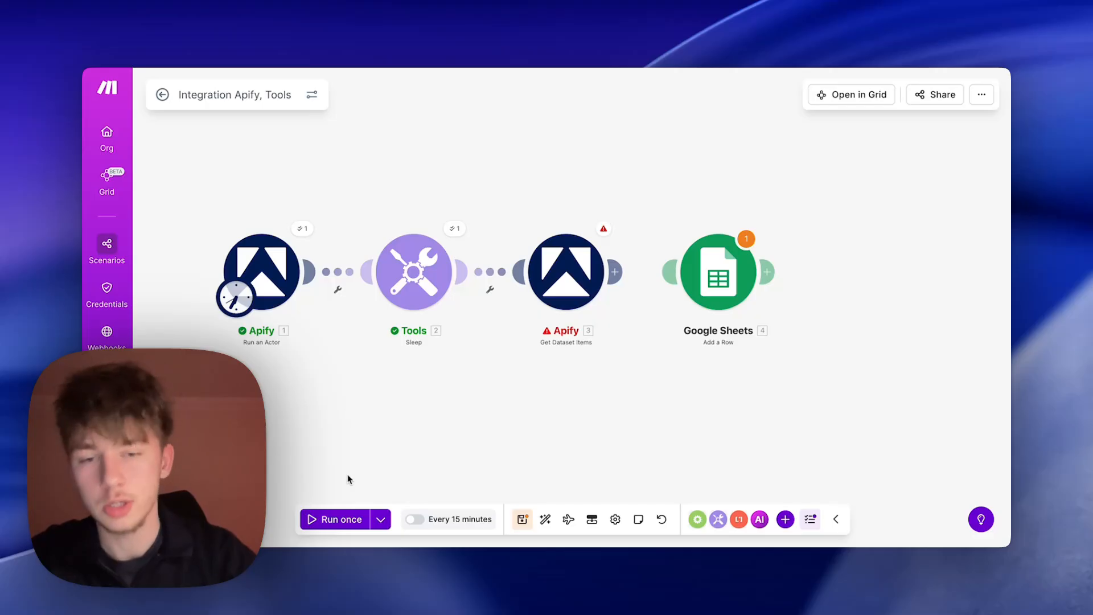
pyautogui.click(336, 515)
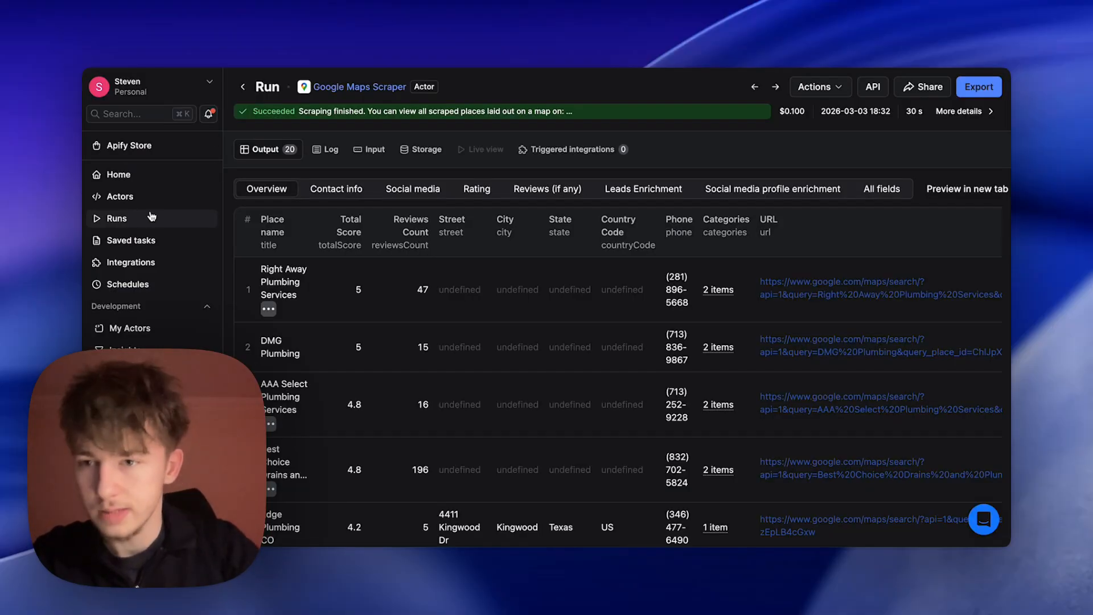
pyautogui.click(138, 225)
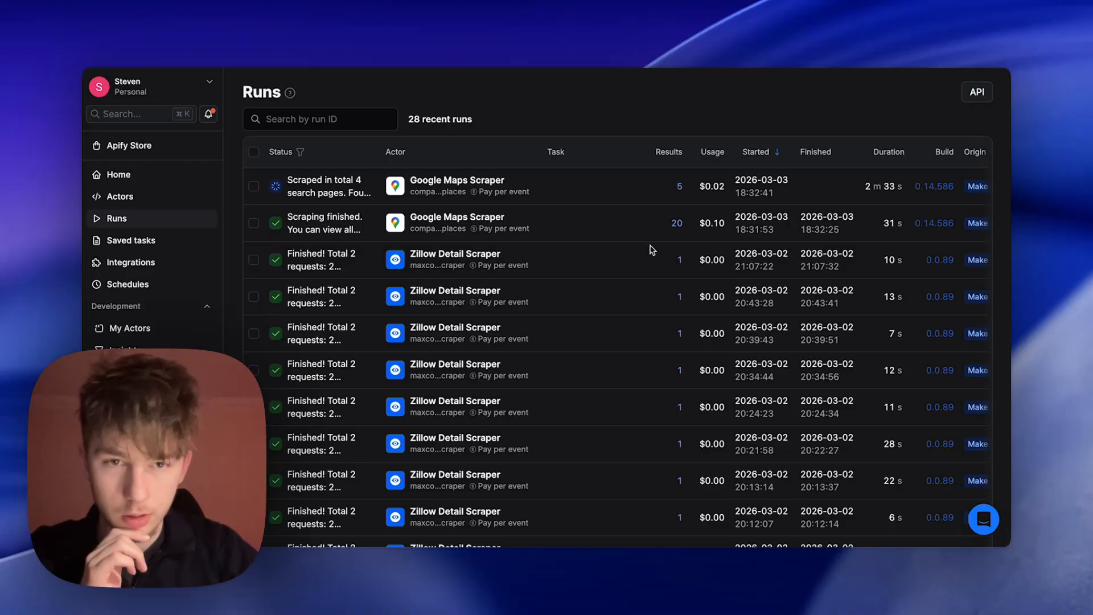
pyautogui.click(576, 190)
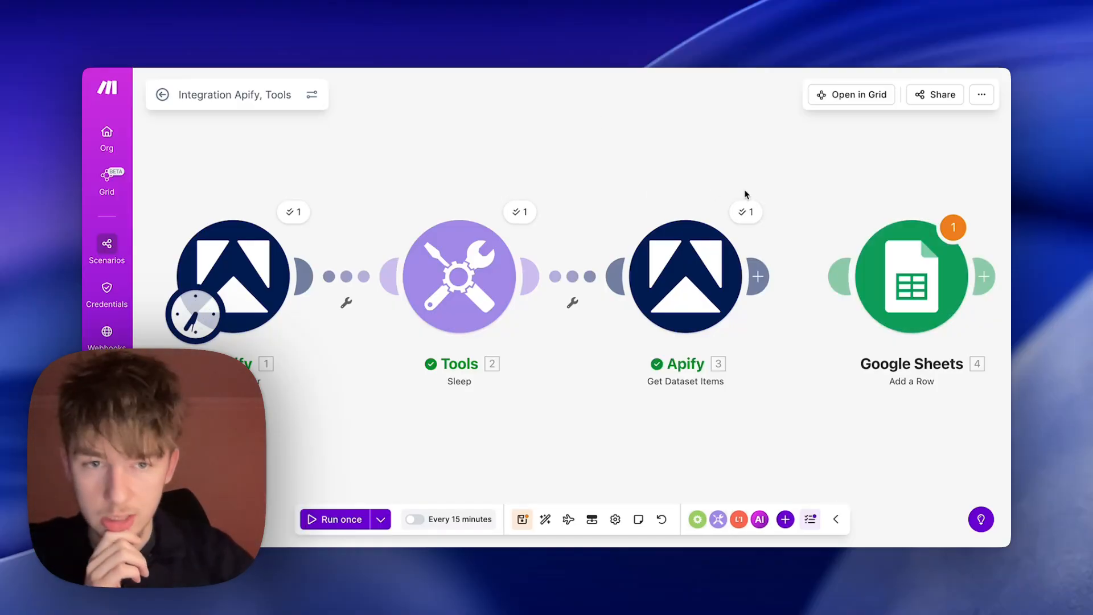
# In Make, examine the output bundles of the Get Dataset Items module for the scraped plumber details.
pyautogui.click(750, 212)
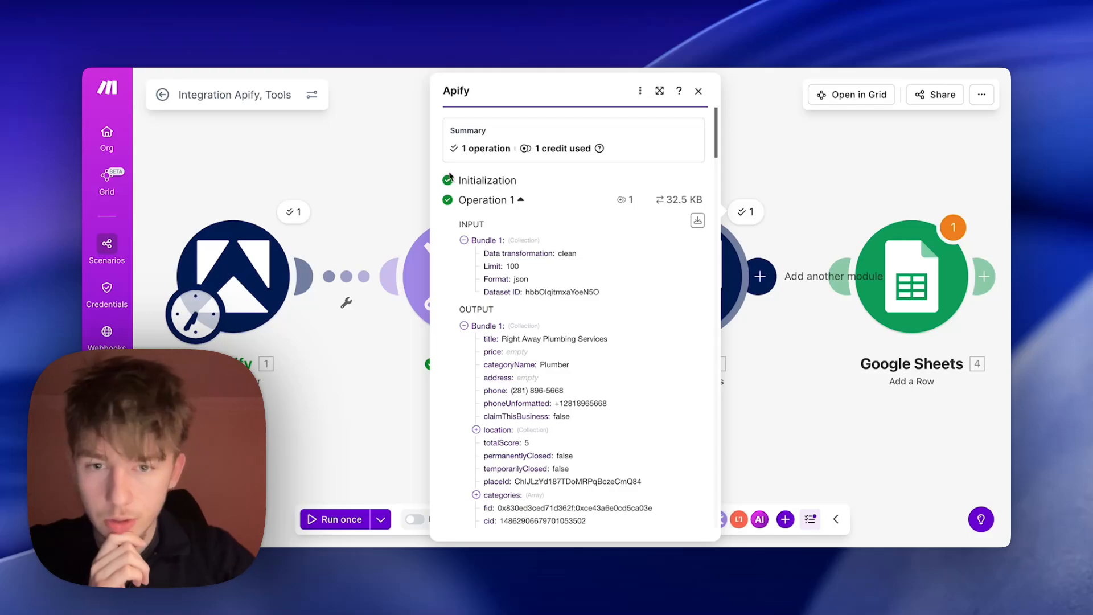
pyautogui.scroll(-3, 519, 364)
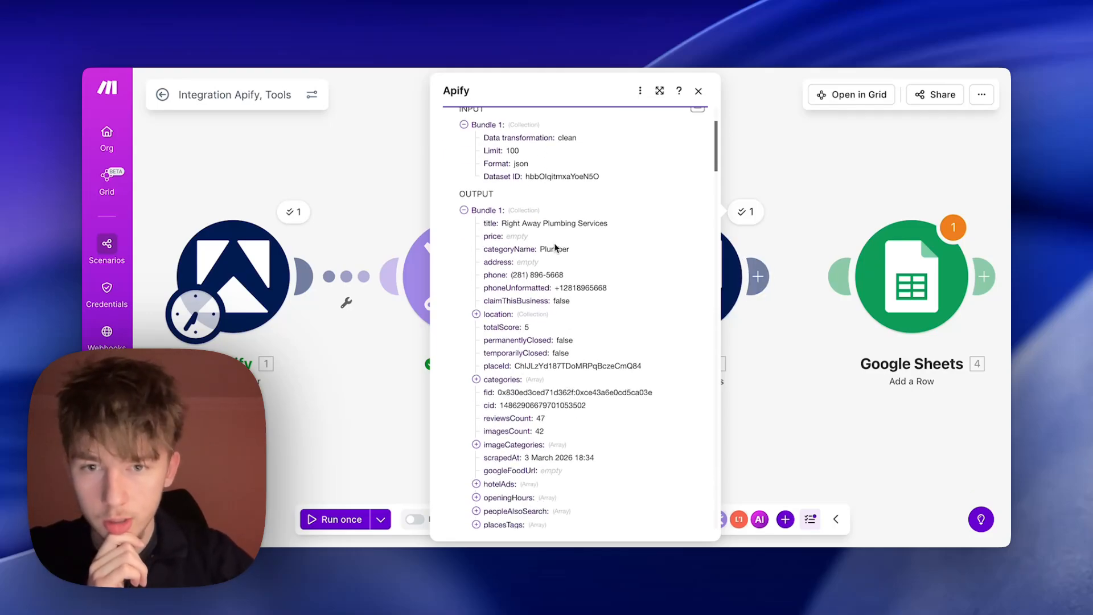
pyautogui.scroll(-15, 552, 291)
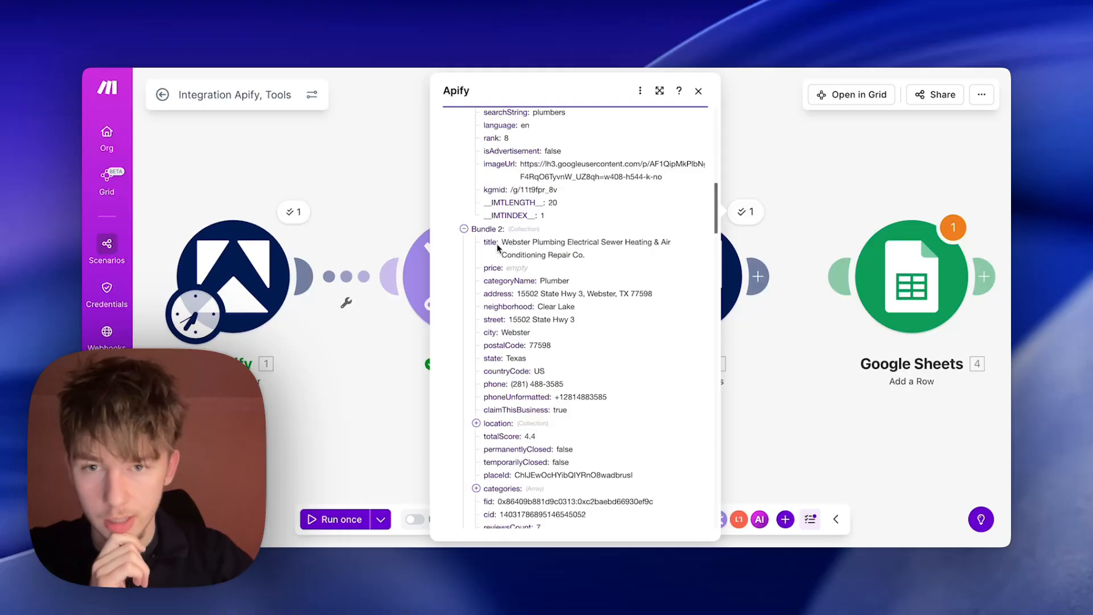
# Review the remaining Get Dataset Items output bundles, and link that module to the Google Sheets Add a Row module.
pyautogui.scroll(-20, 646, 310)
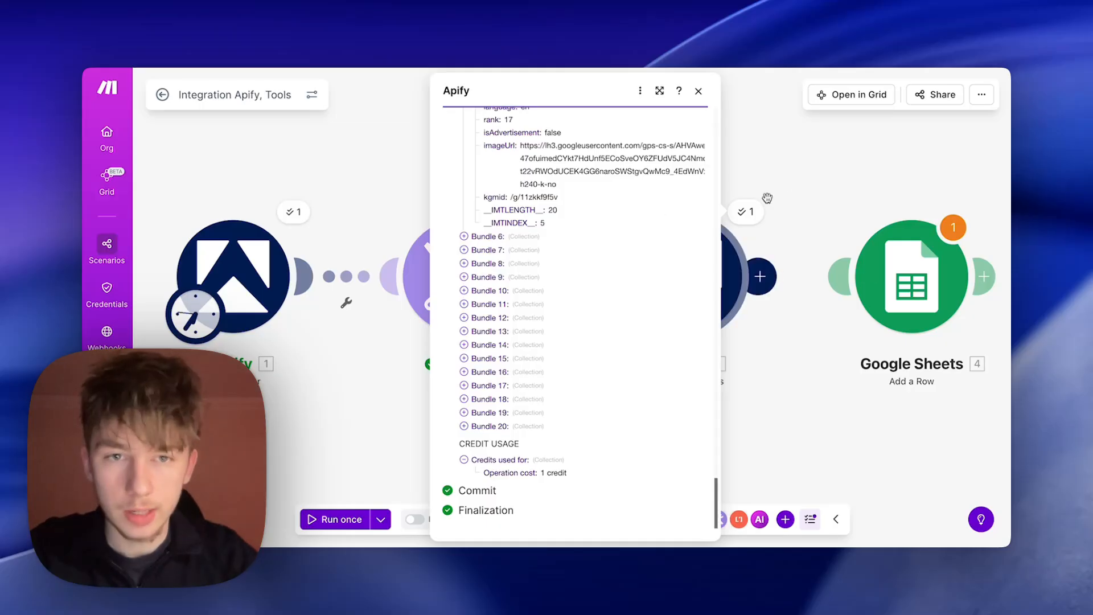
pyautogui.click(698, 91)
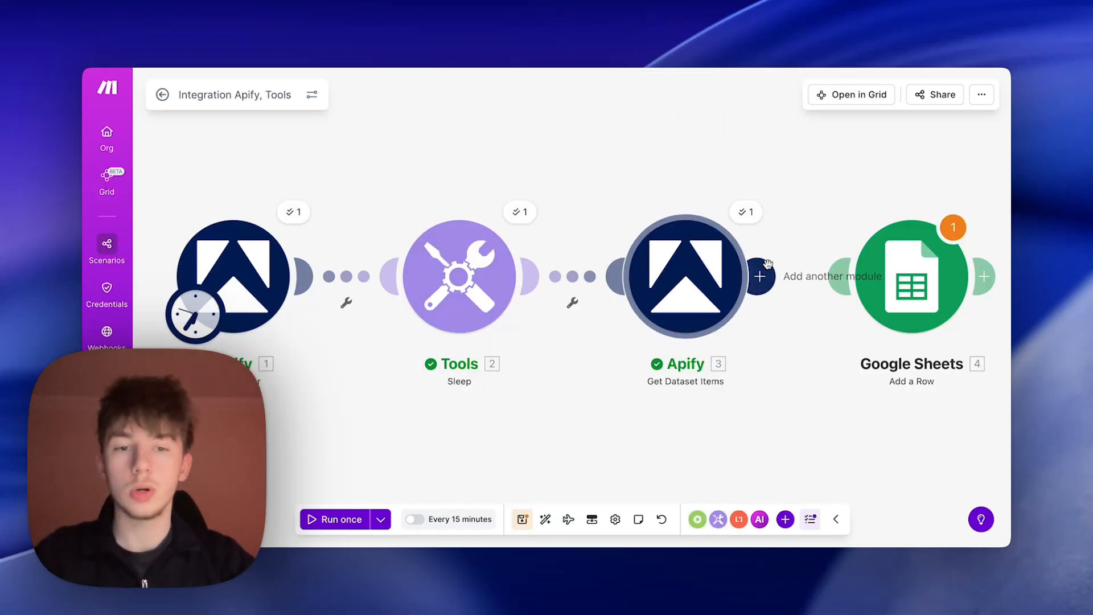
pyautogui.moveTo(757, 276); pyautogui.dragTo(865, 275)
# In the Google Sheets Add a Row module, map the Business Name (A) column to title from Get Dataset Items.
pyautogui.click(871, 274)
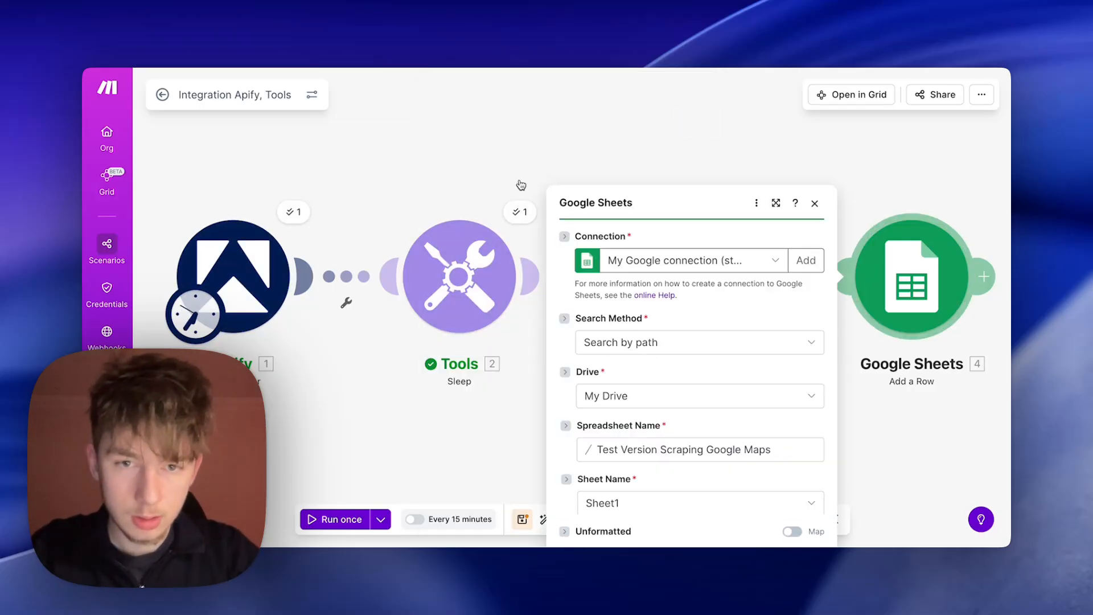
pyautogui.scroll(-6, 677, 368)
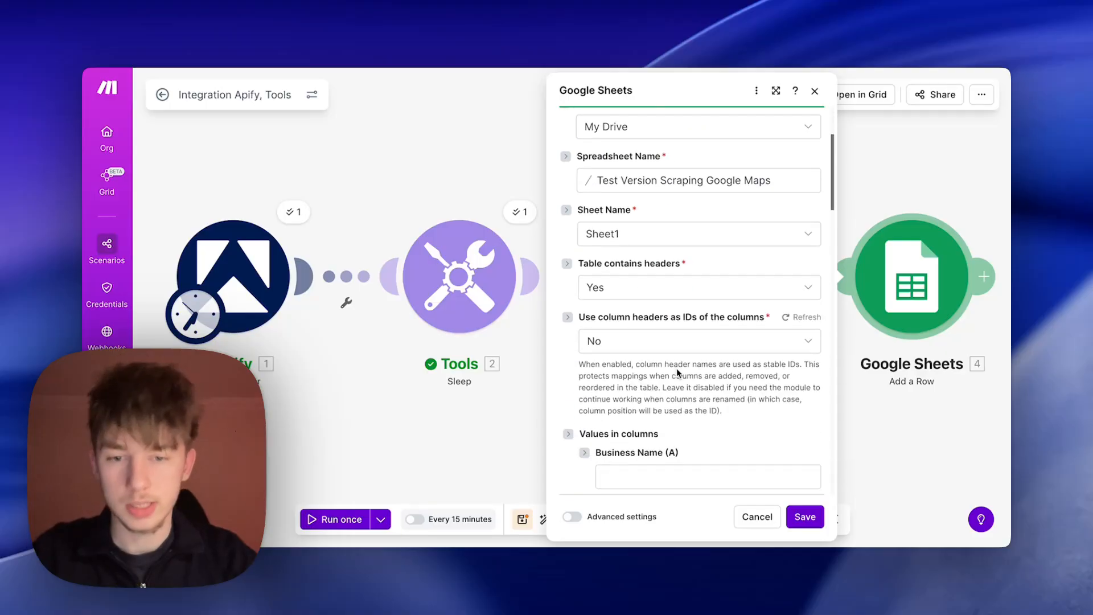
pyautogui.click(638, 295)
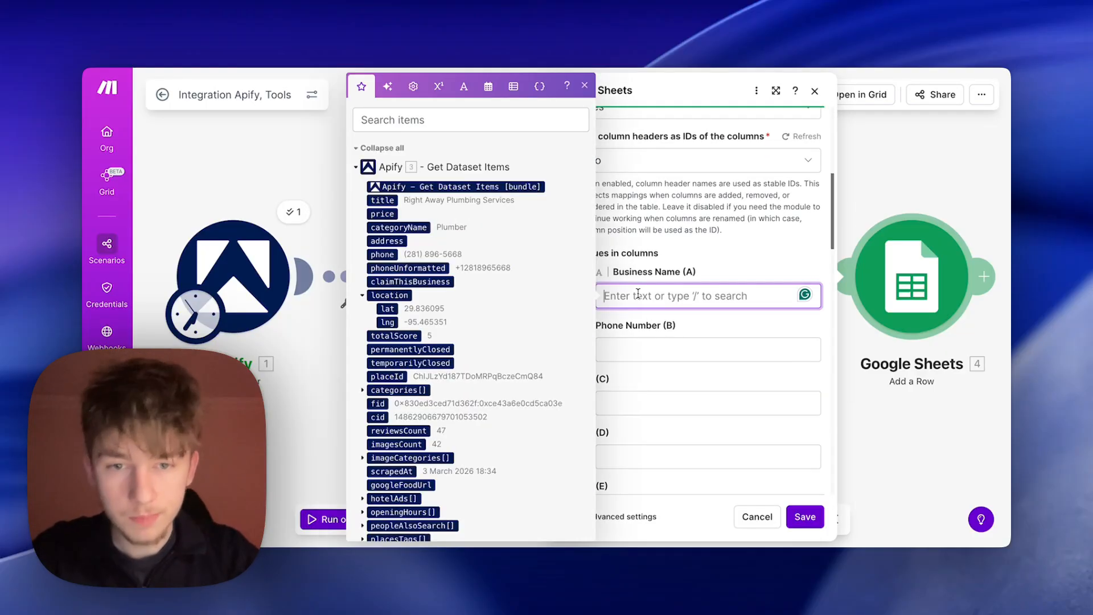
pyautogui.click(815, 212)
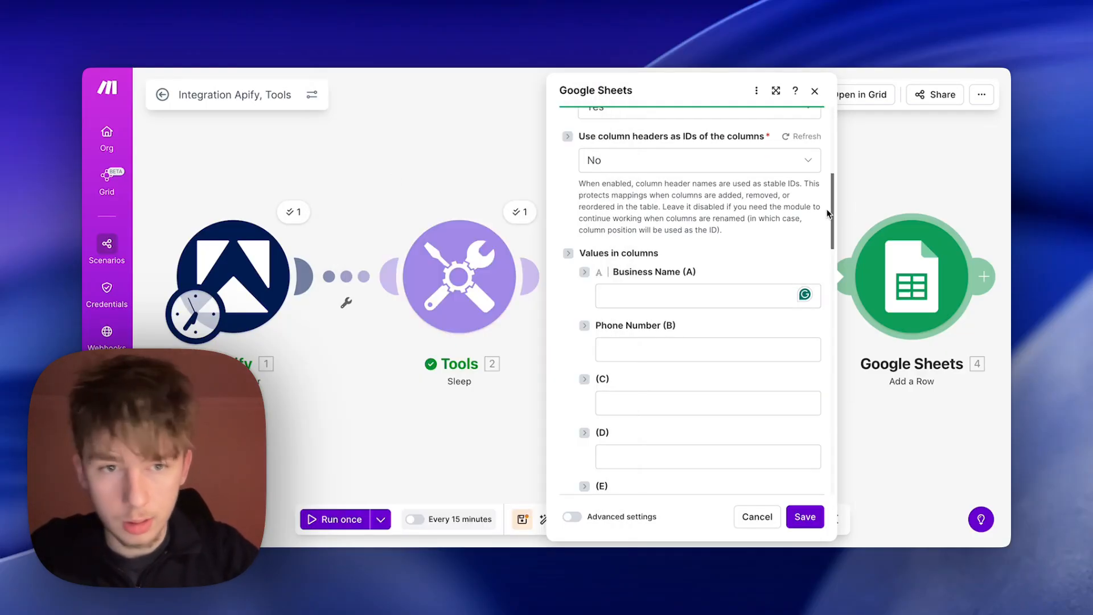
pyautogui.click(679, 298)
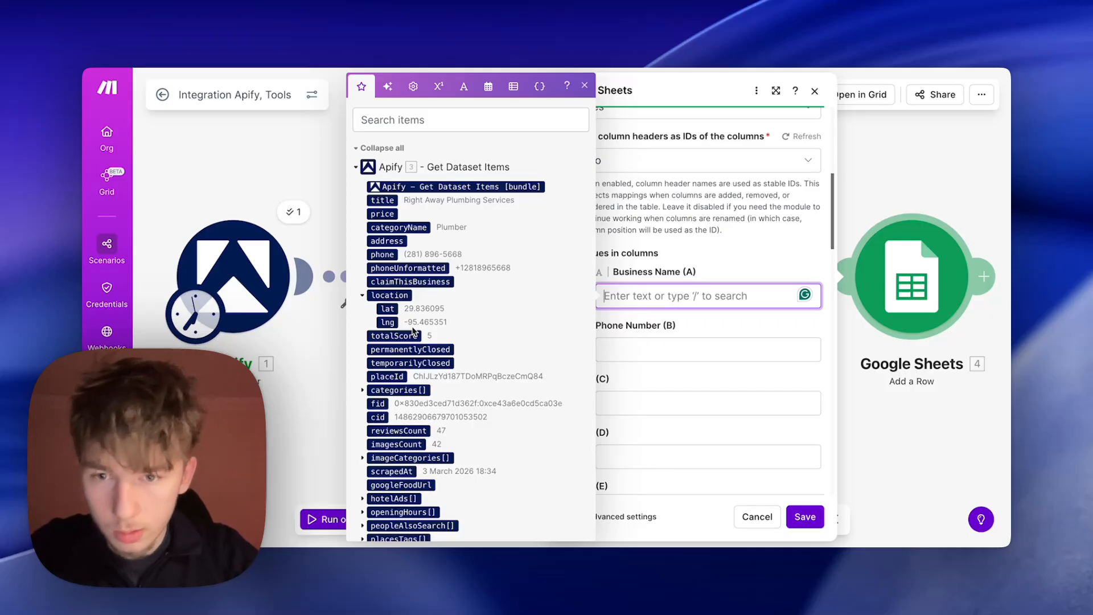
pyautogui.scroll(-1, 414, 330)
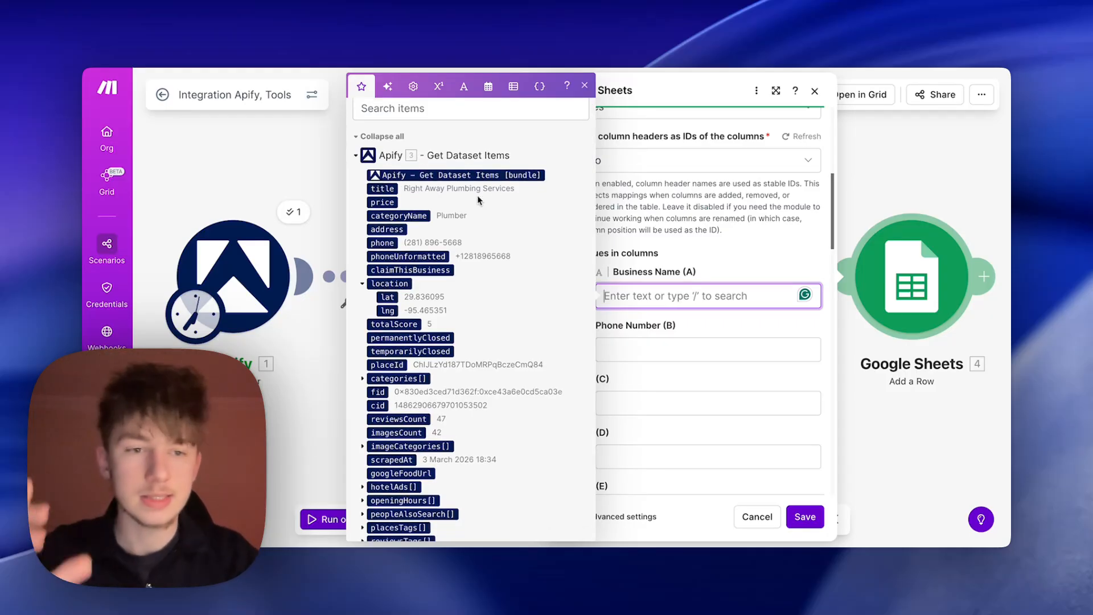
pyautogui.click(391, 188)
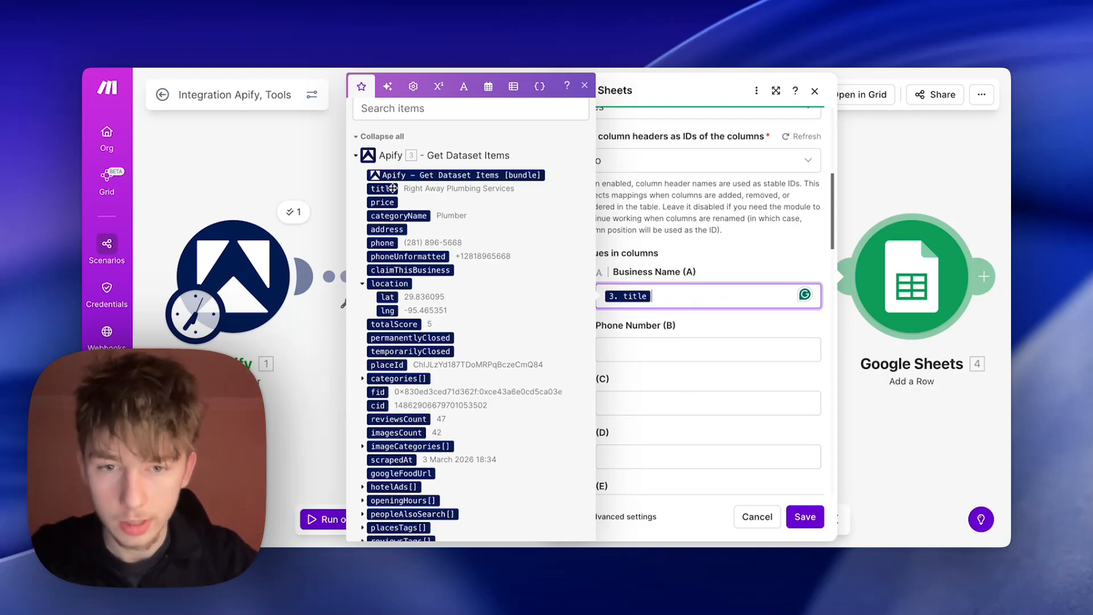
# Map the Phone Number (B) column to phoneUnformatted from Get Dataset Items.
pyautogui.click(638, 351)
pyautogui.scroll(-1, 473, 297)
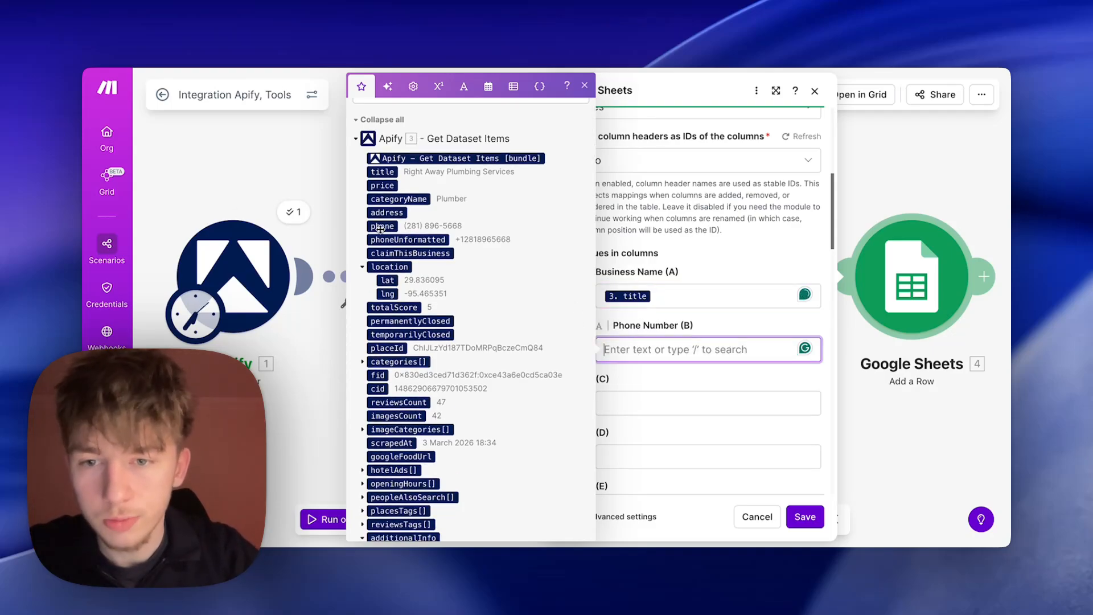
pyautogui.click(406, 239)
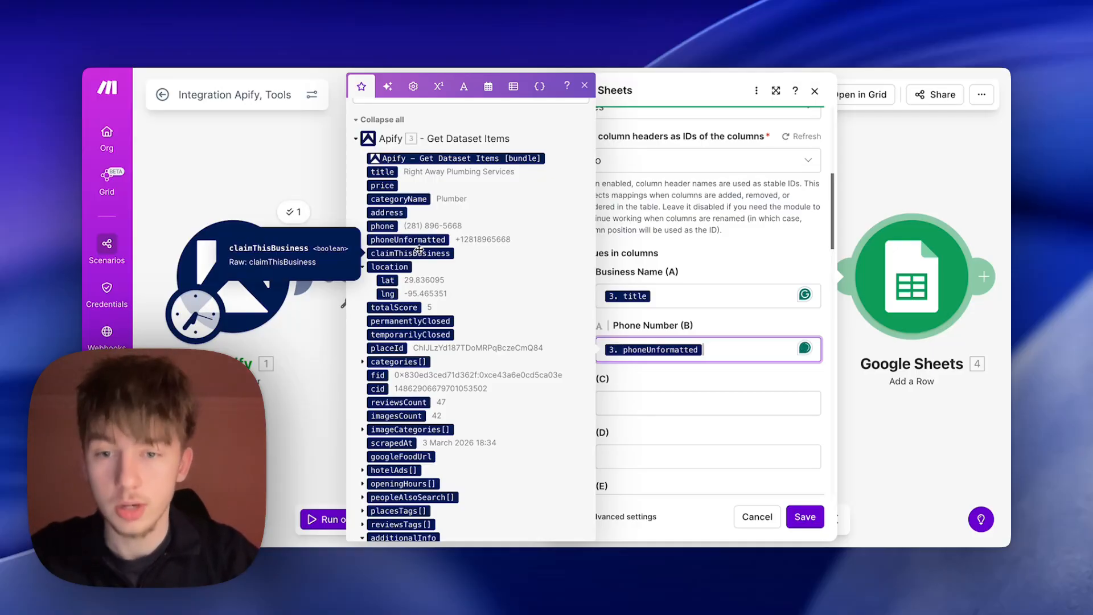
# Examine the remaining mappable items from Get Dataset Items and Run an Actor for other useful business details.
pyautogui.scroll(-2, 429, 272)
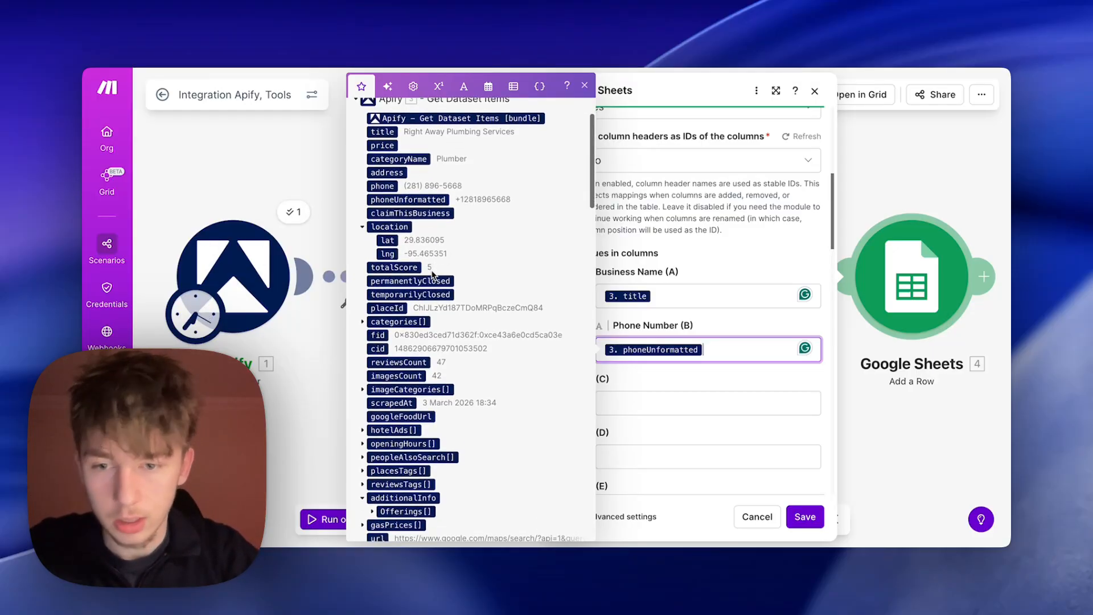
pyautogui.scroll(-5, 431, 274)
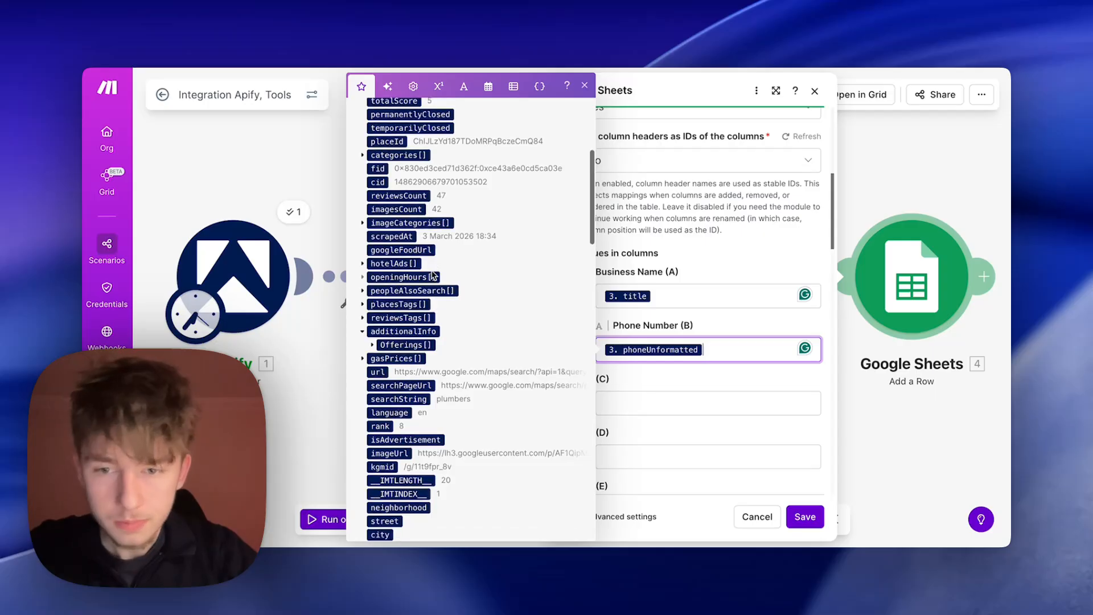
pyautogui.scroll(-2, 433, 279)
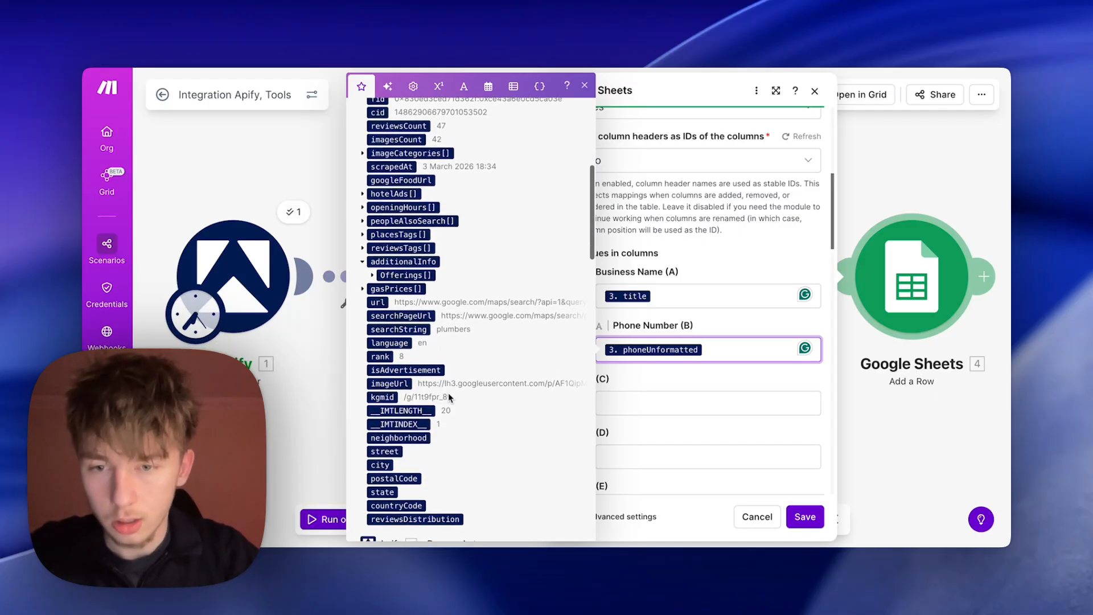
pyautogui.scroll(-6, 449, 396)
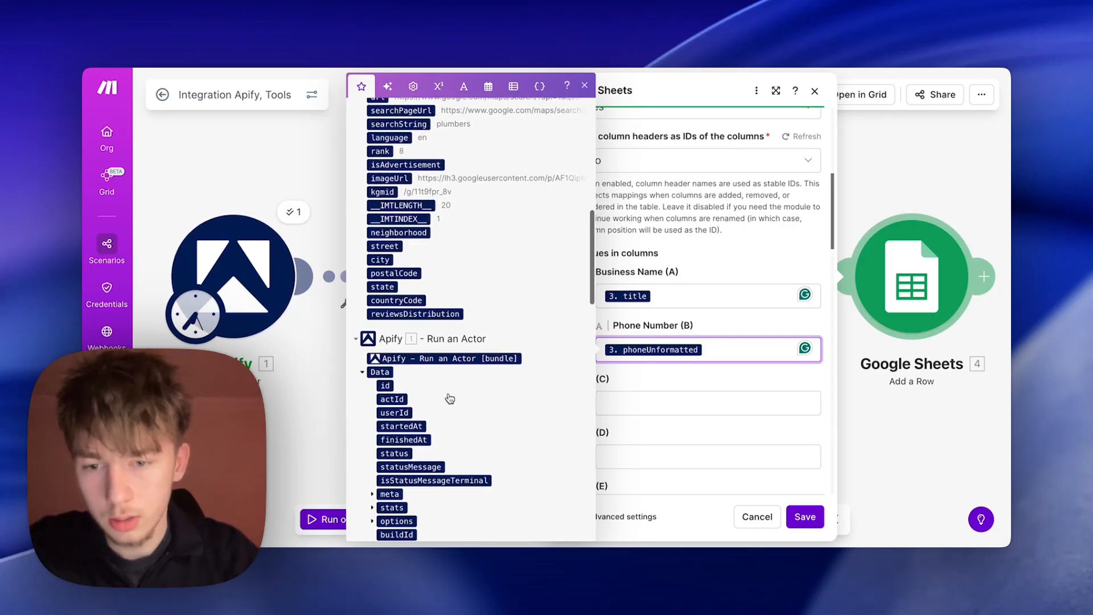
pyautogui.scroll(-10, 449, 397)
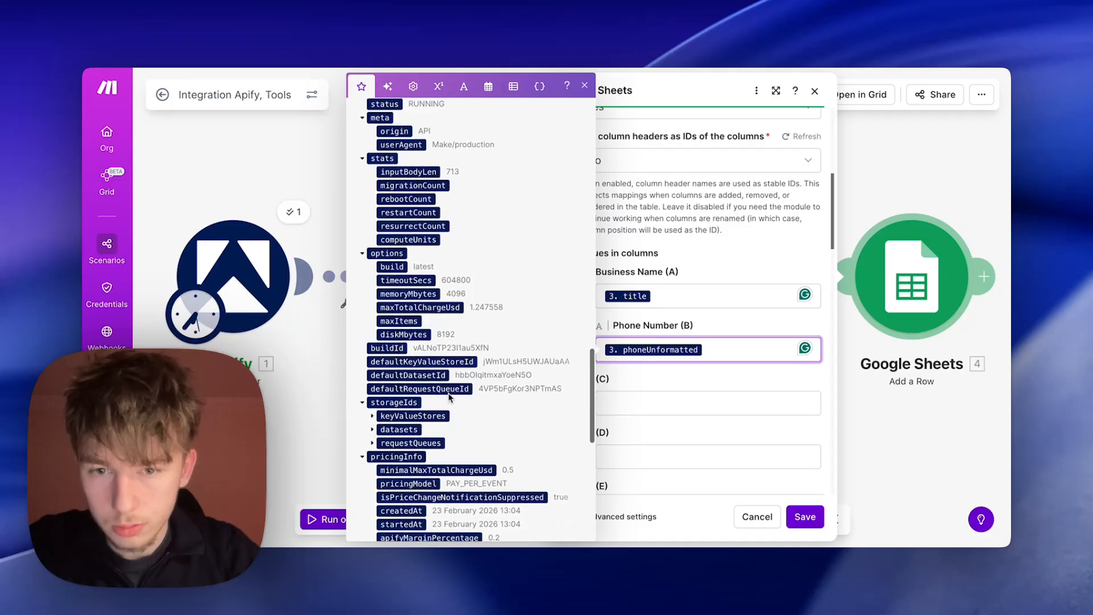
pyautogui.scroll(-10, 449, 396)
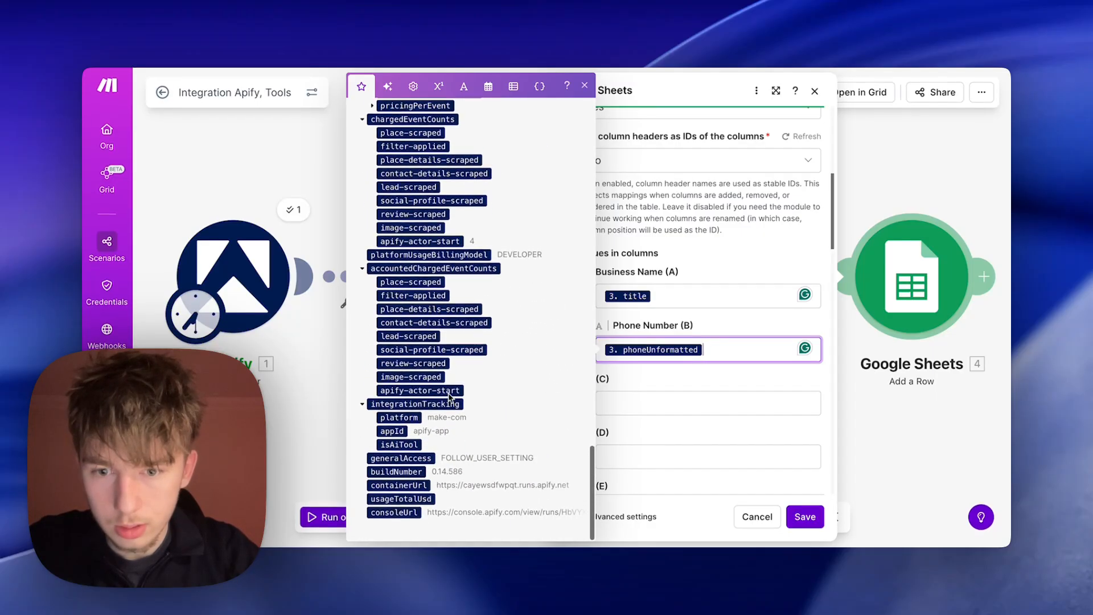
pyautogui.scroll(20, 449, 397)
pyautogui.scroll(-3, 462, 337)
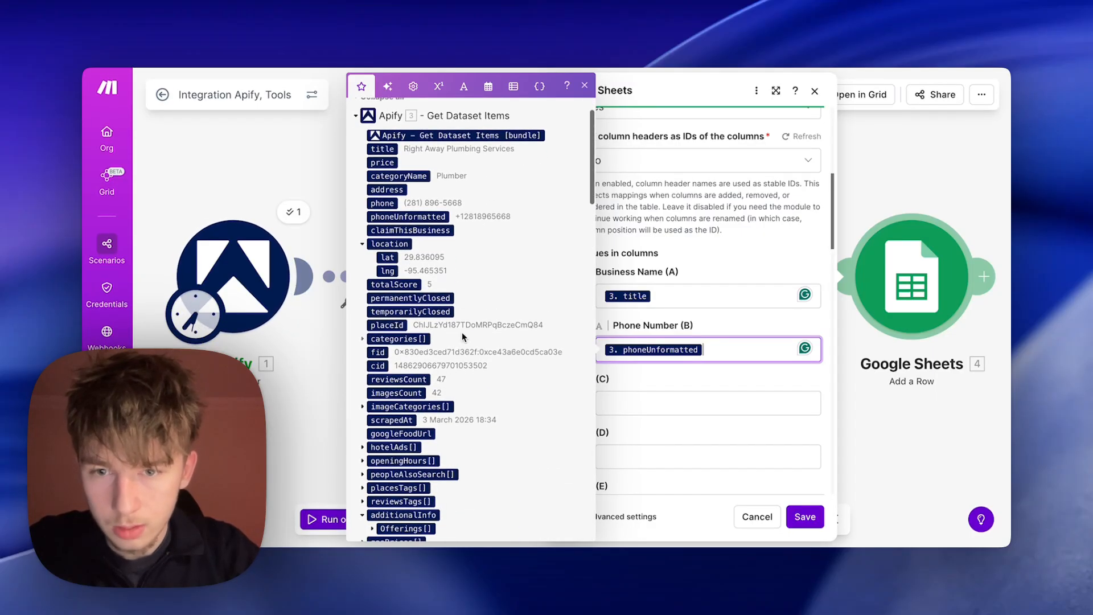
pyautogui.scroll(-3, 427, 336)
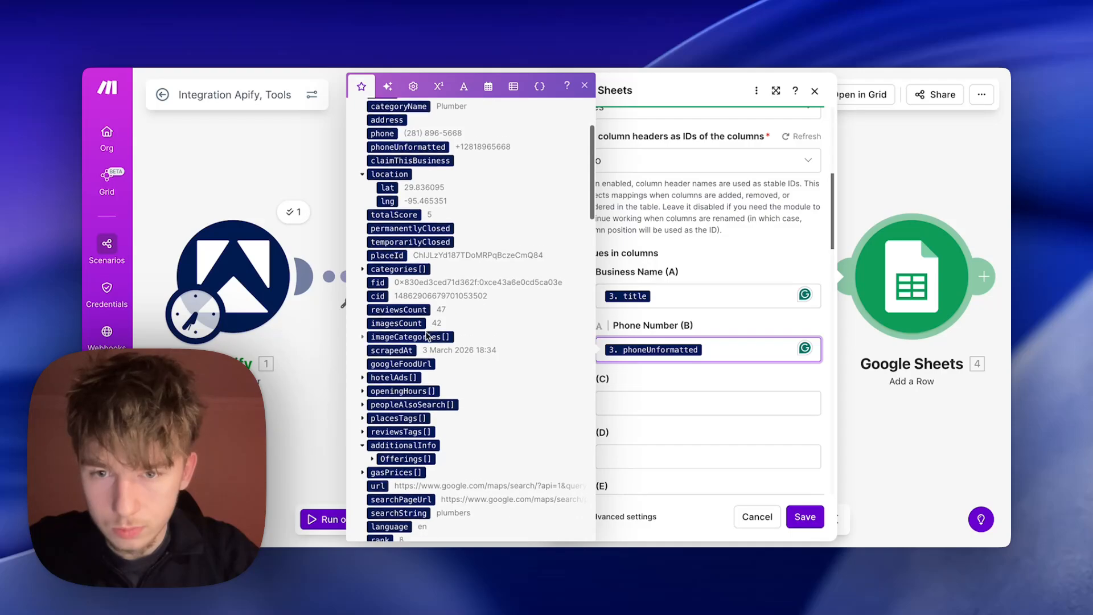
pyautogui.scroll(-2, 427, 336)
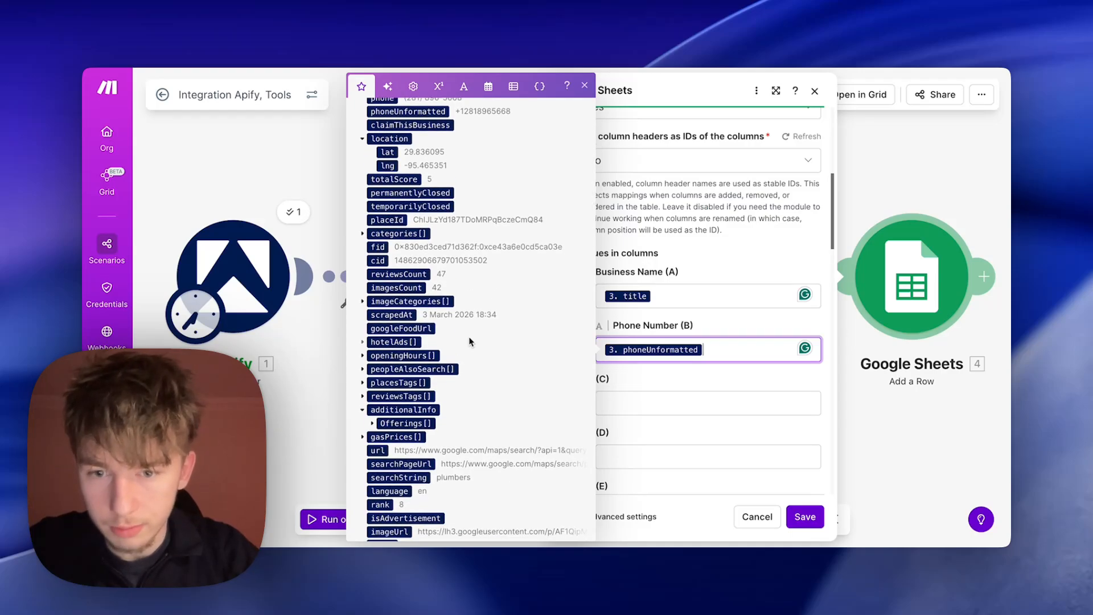
pyautogui.scroll(-4, 469, 342)
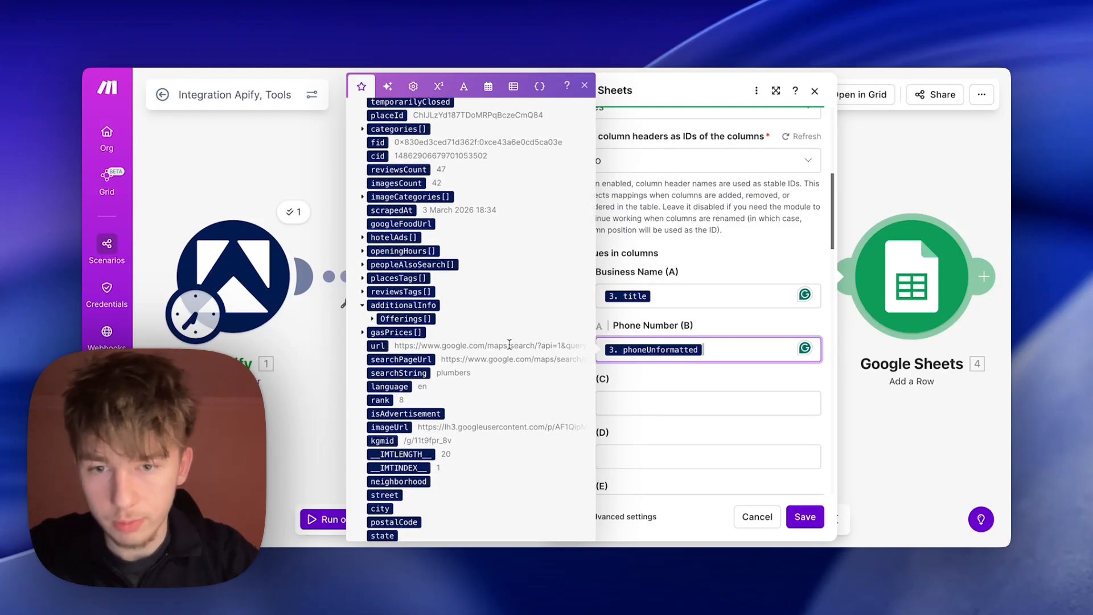
pyautogui.scroll(-3, 484, 336)
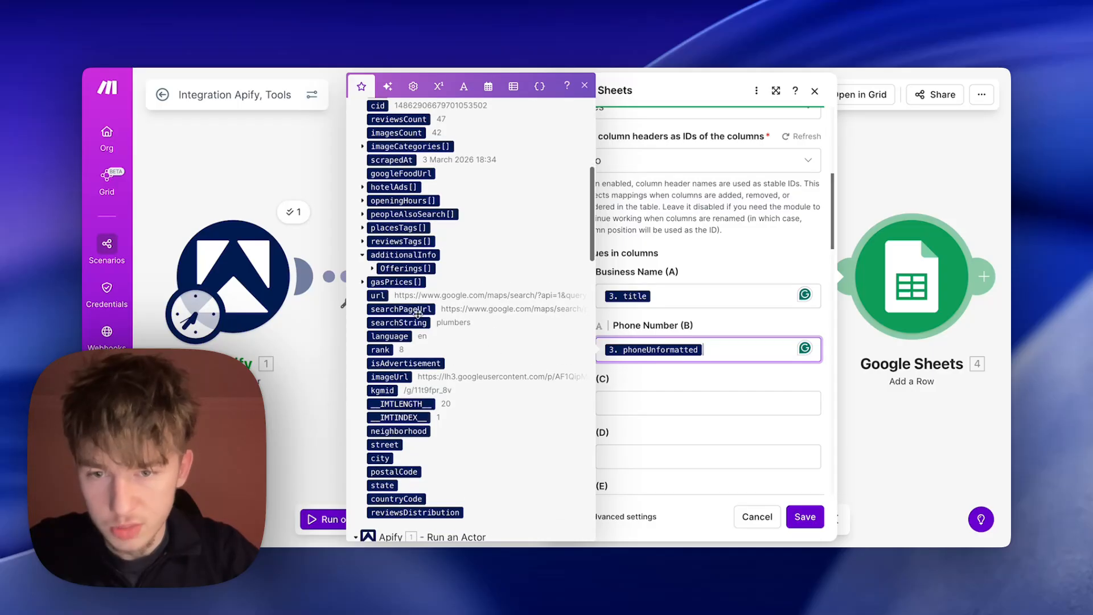
pyautogui.scroll(-3, 470, 321)
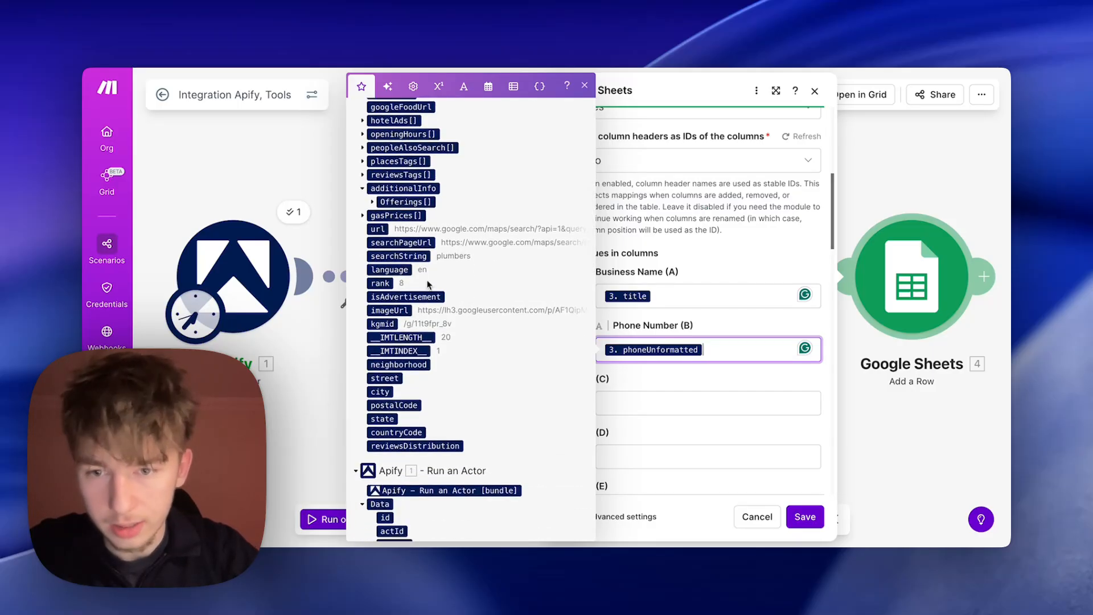
pyautogui.scroll(-1, 513, 348)
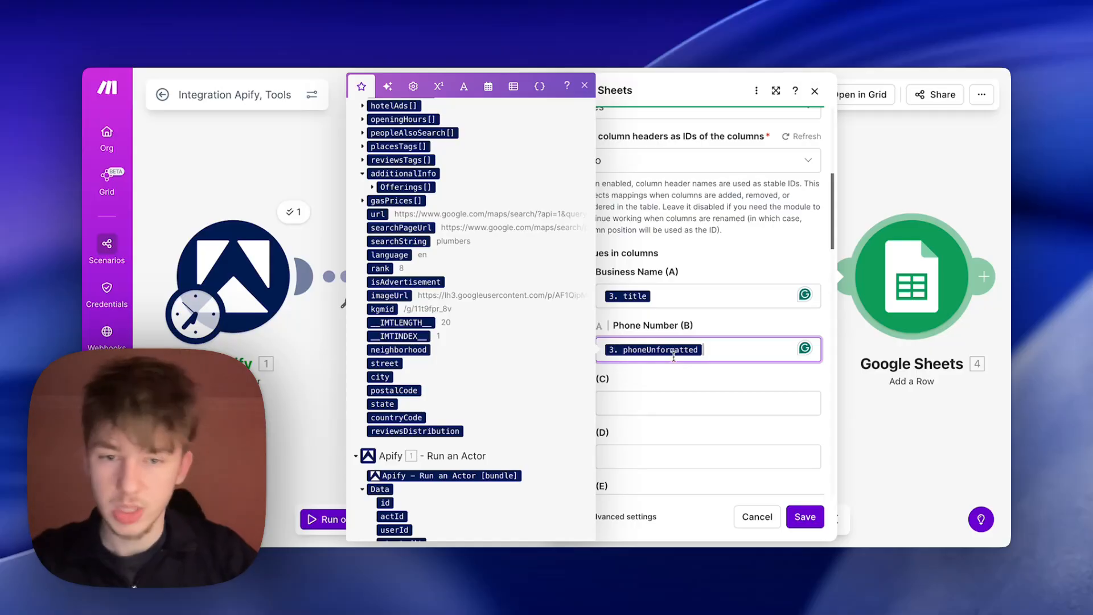
# Save the Google Sheets column mappings and run the whole scenario once.
pyautogui.click(796, 512)
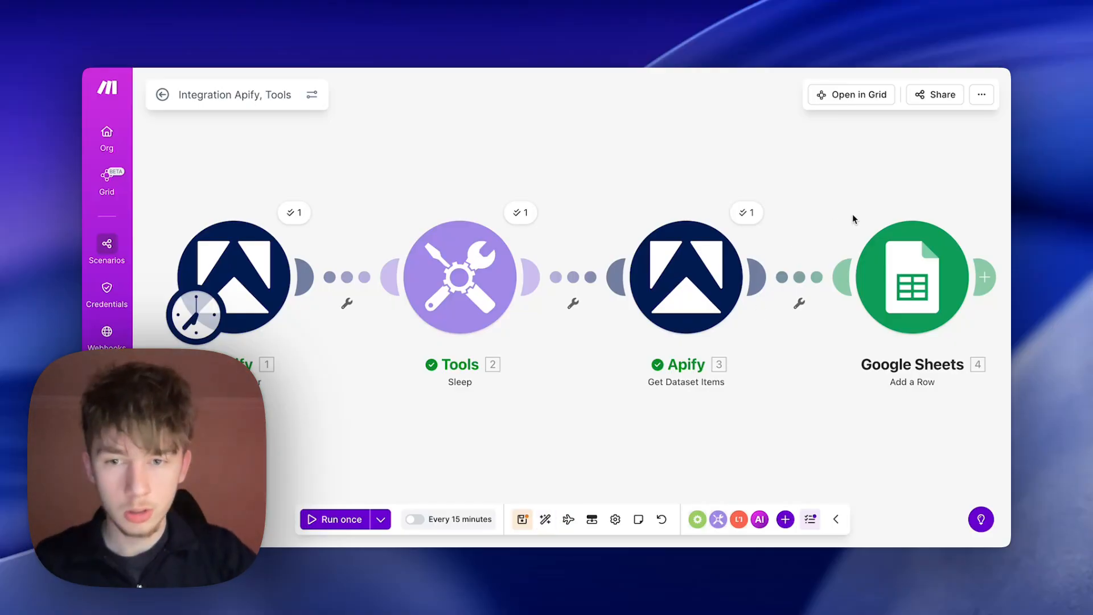
pyautogui.click(322, 519)
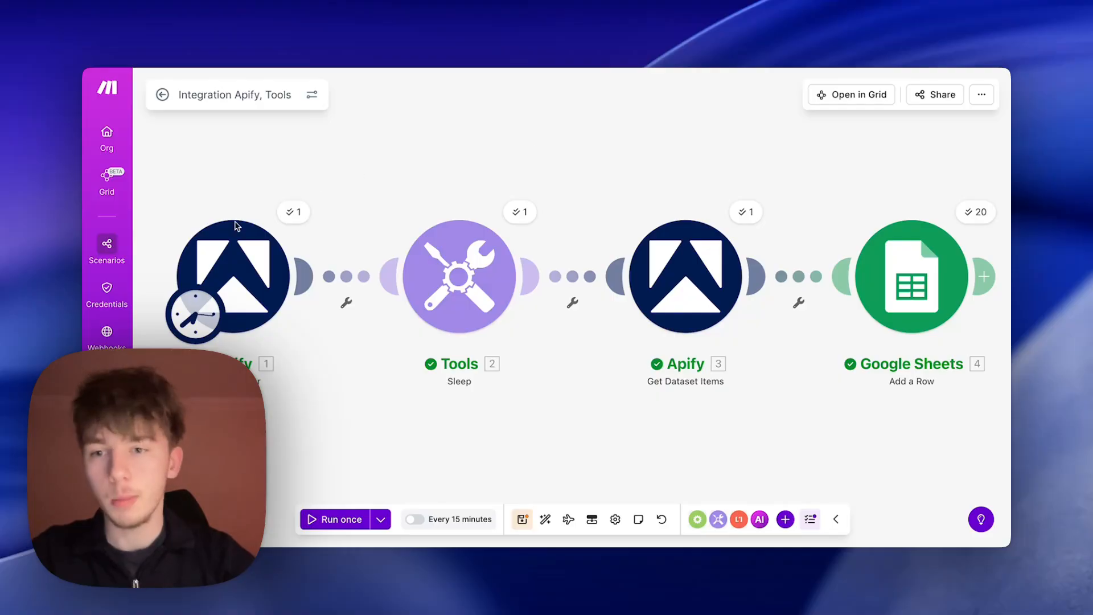
# Clear the locationQuery value in the Input JSON of the Run an Actor module and save the module.
pyautogui.click(249, 283)
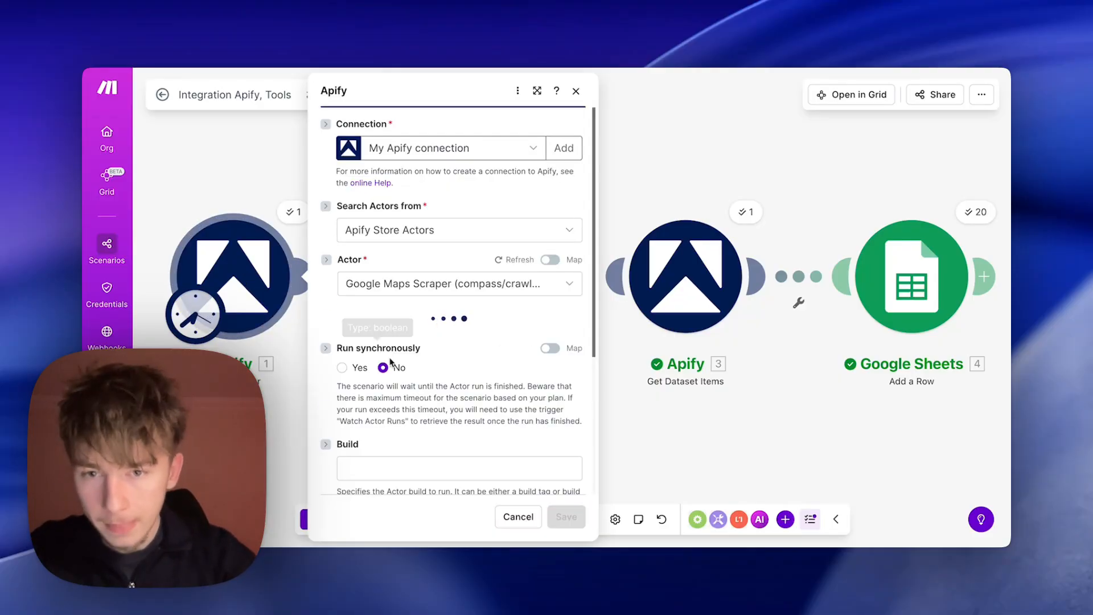
pyautogui.scroll(-1, 397, 334)
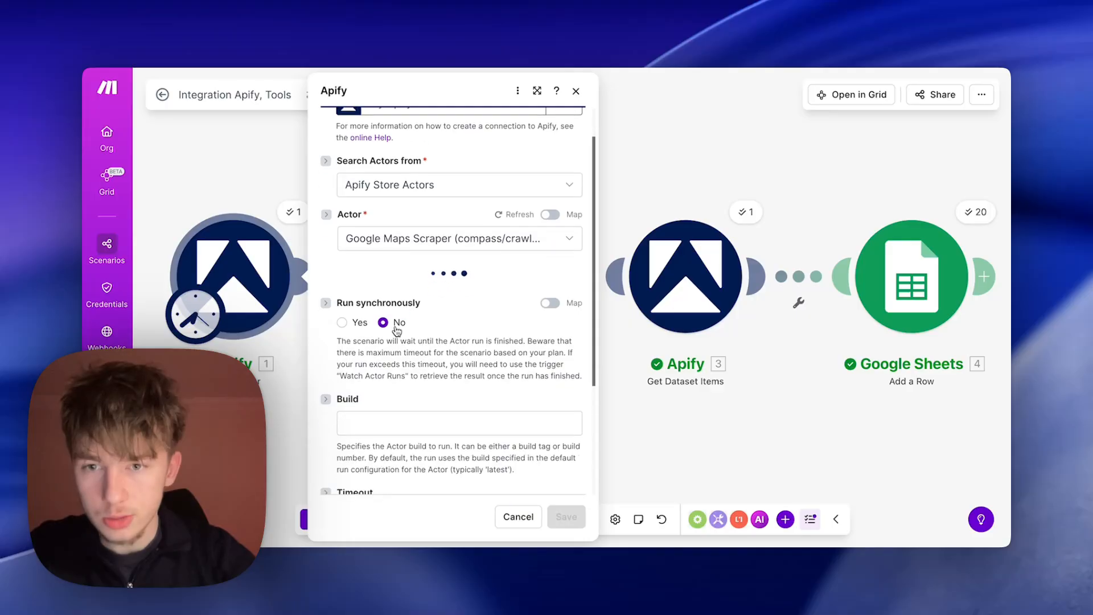
pyautogui.scroll(-2, 395, 326)
pyautogui.scroll(3, 401, 333)
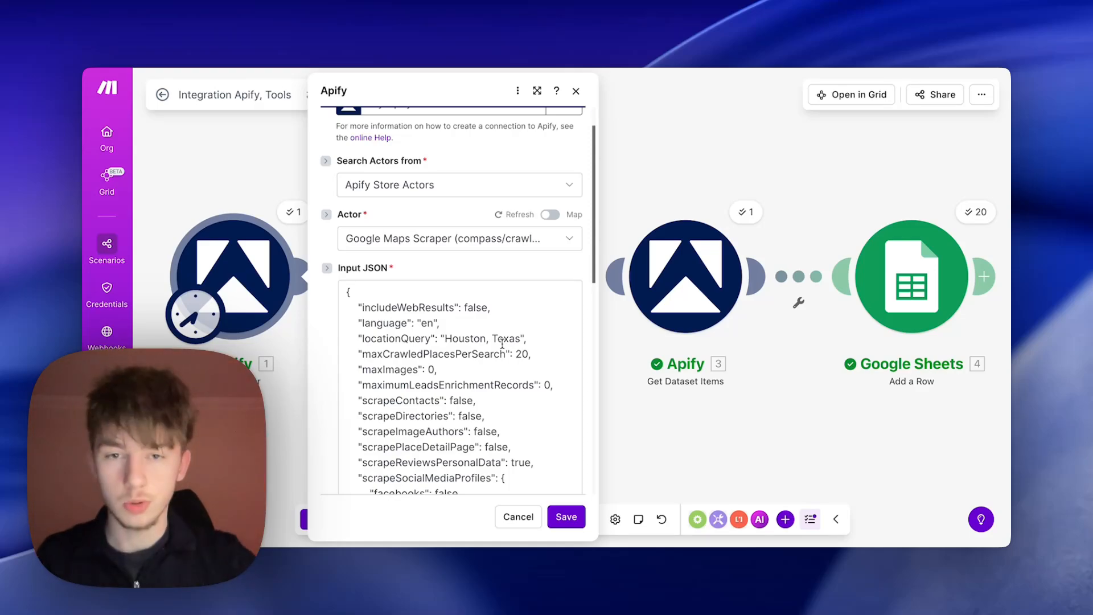
pyautogui.moveTo(520, 339); pyautogui.dragTo(446, 339)
pyautogui.press('BackSpace')
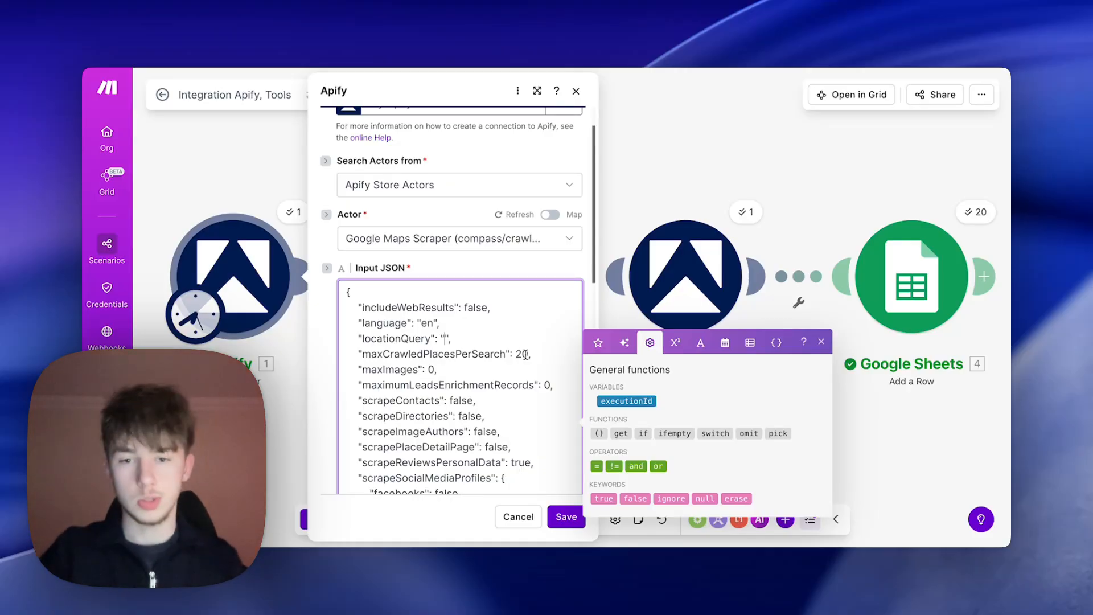
pyautogui.doubleClick(518, 354)
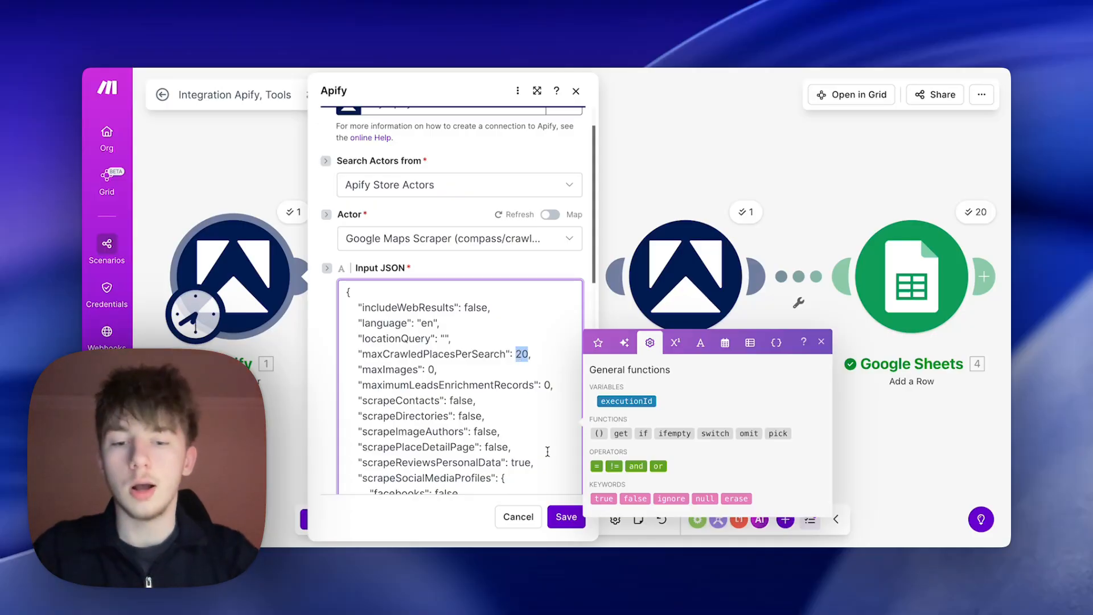
pyautogui.click(557, 514)
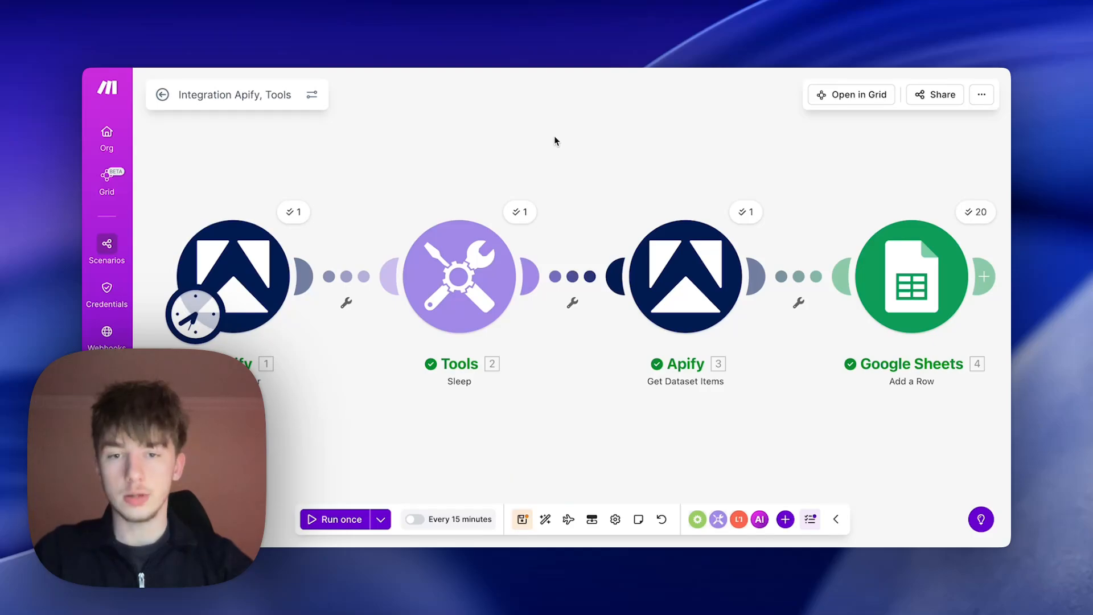